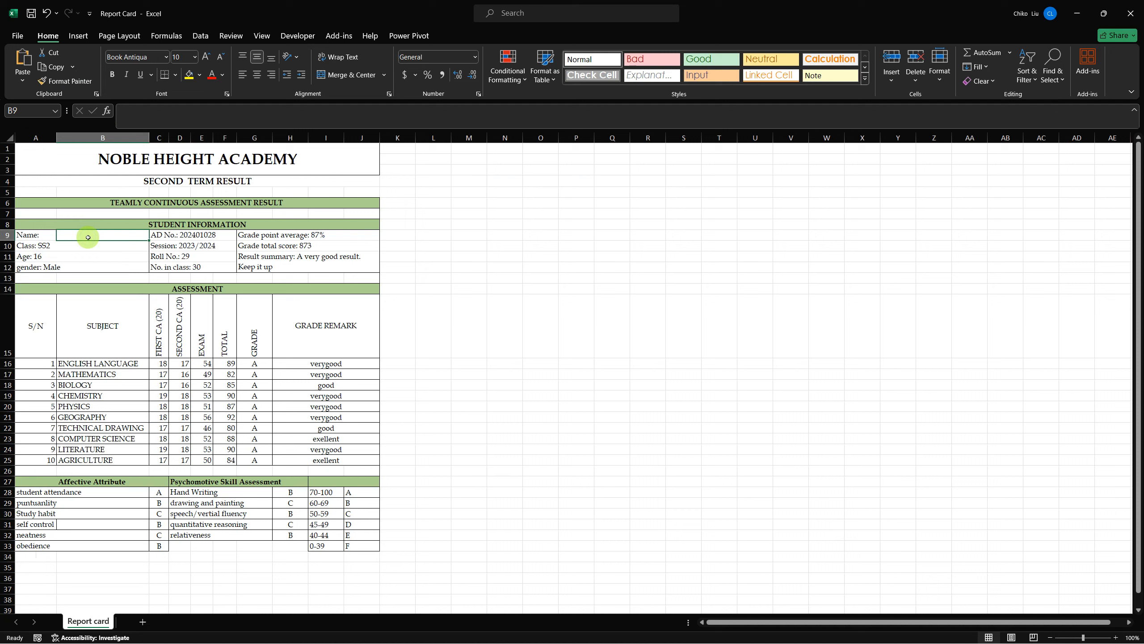
# Begin a List-type data validation rule for the student name cell B9
pyautogui.click(200, 38)
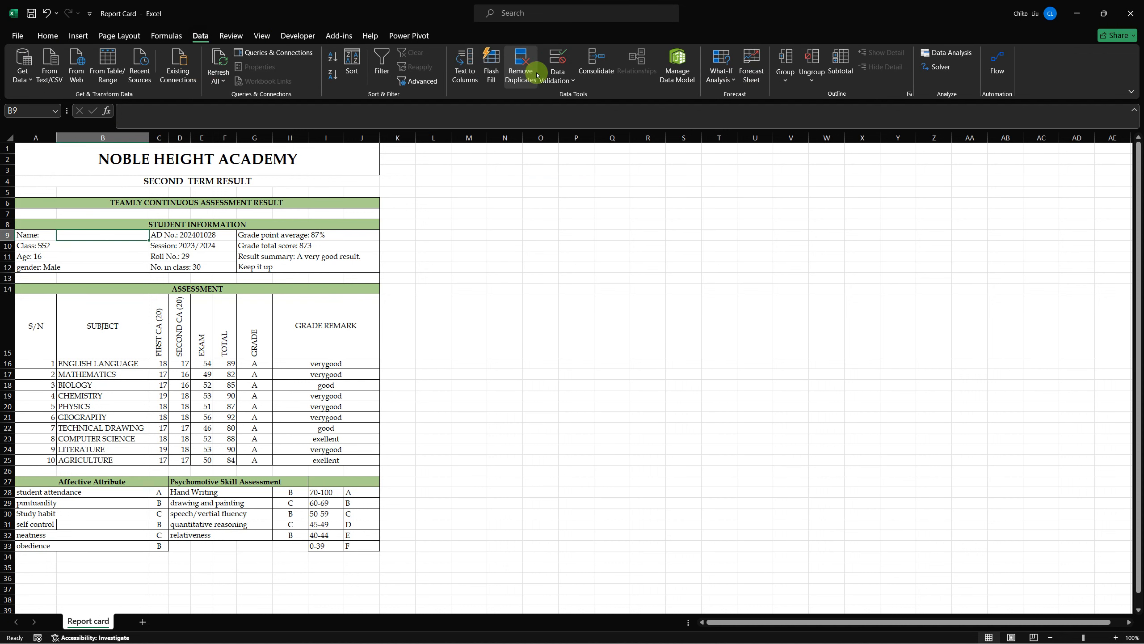
pyautogui.click(552, 57)
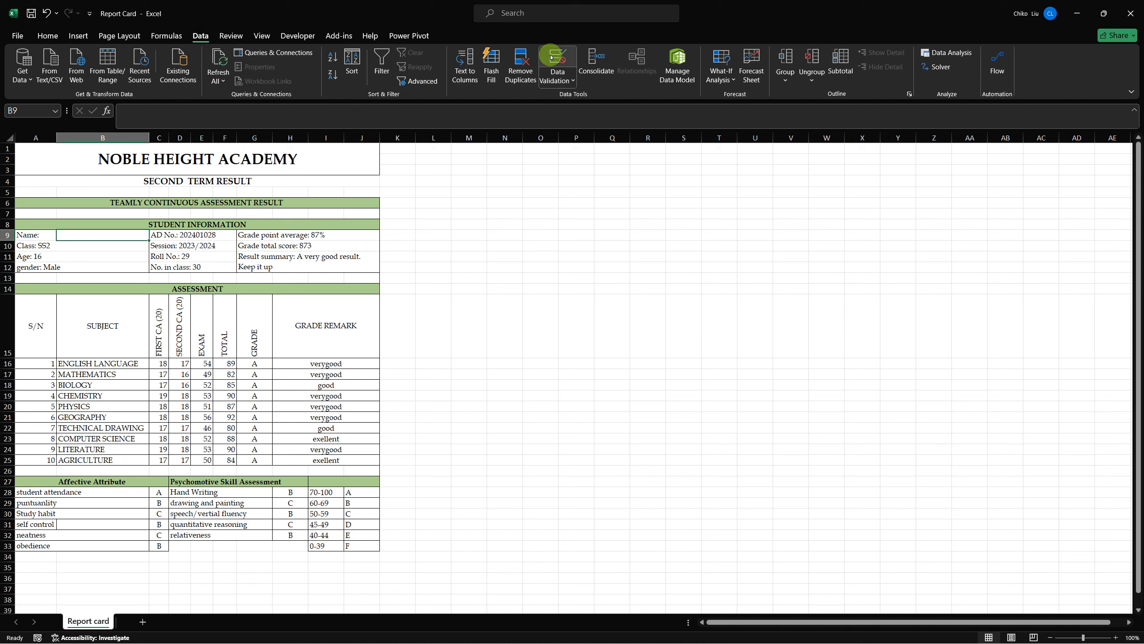
pyautogui.click(305, 306)
pyautogui.click(283, 345)
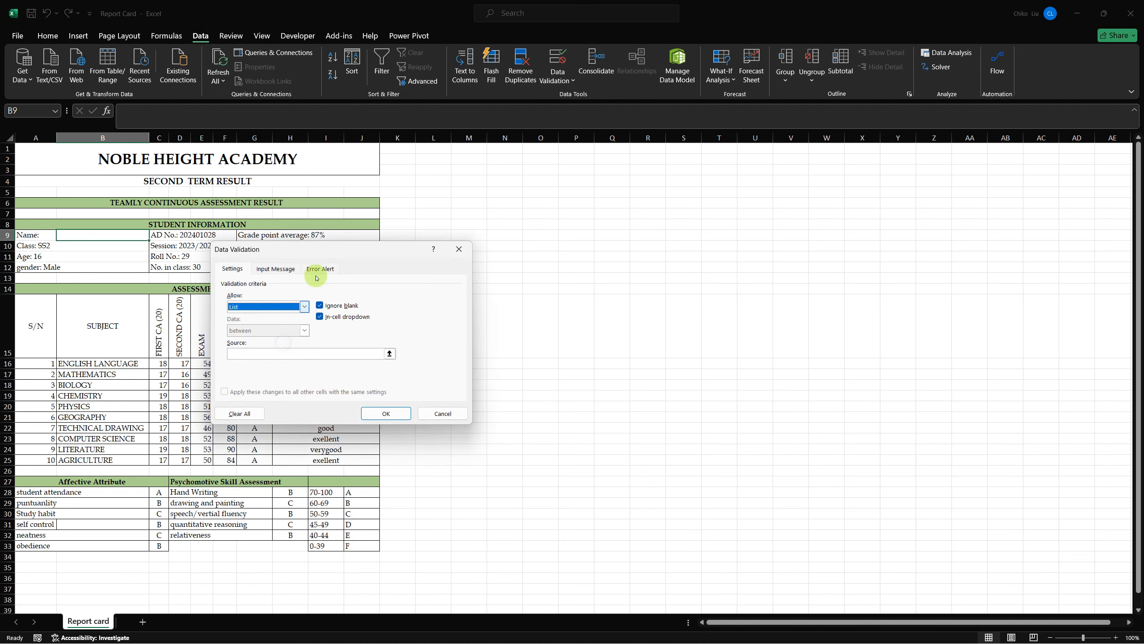
pyautogui.moveTo(328, 250); pyautogui.dragTo(569, 230)
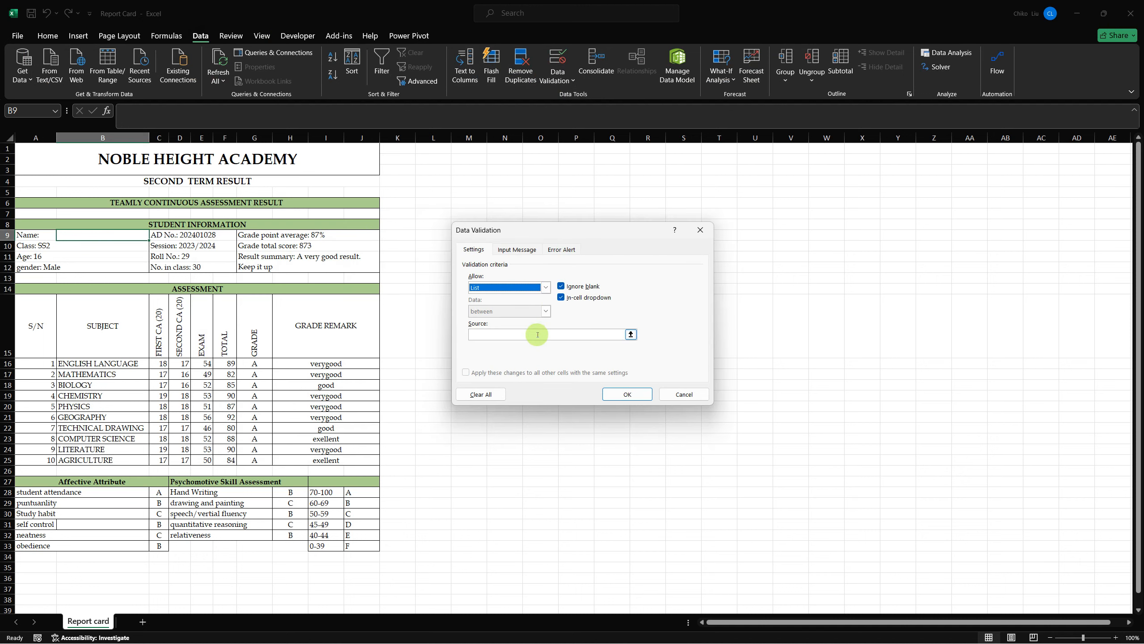
pyautogui.click(537, 335)
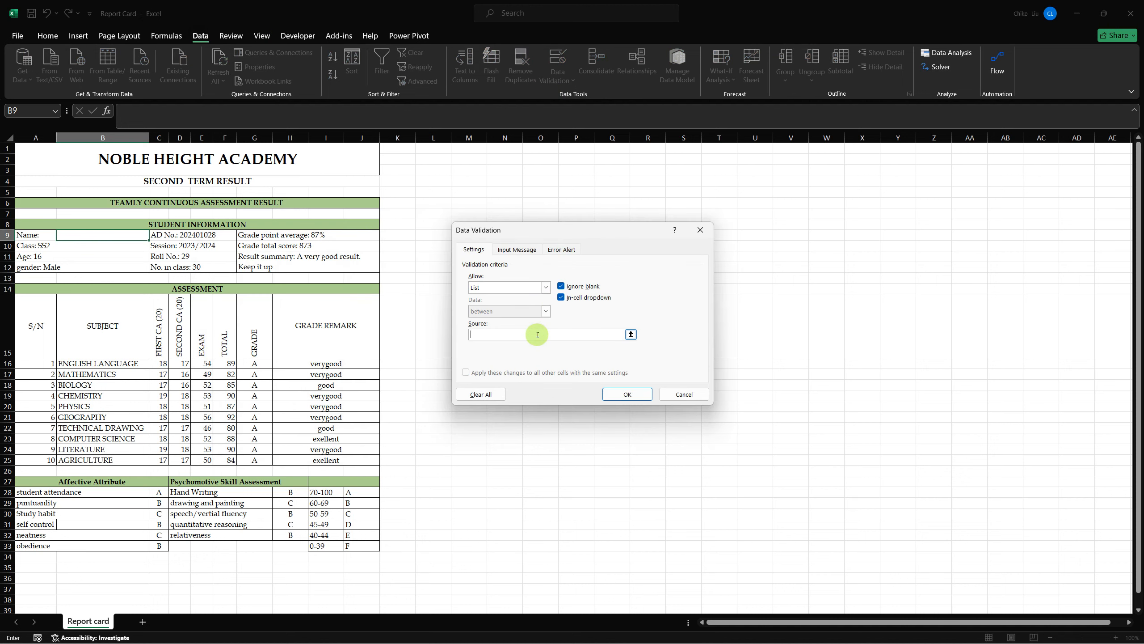
# Try to use the student names in B2:B31 of the student_profile workbook as the validation list source
pyautogui.hotkey('alt', 'Tab')
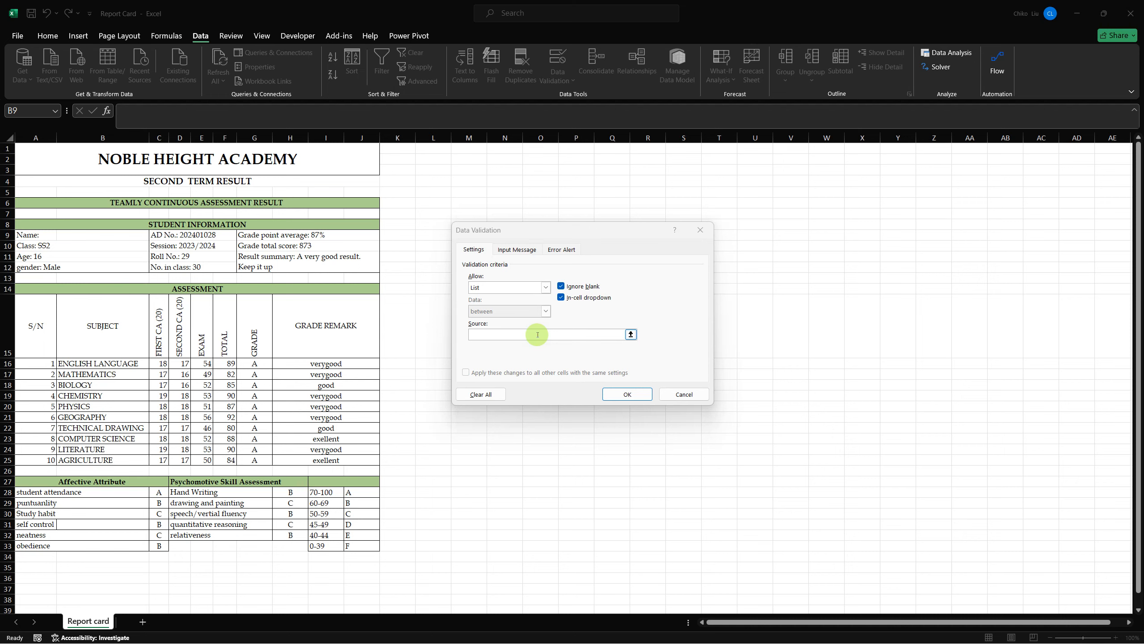
pyautogui.hotkey('alt', 'Tab')
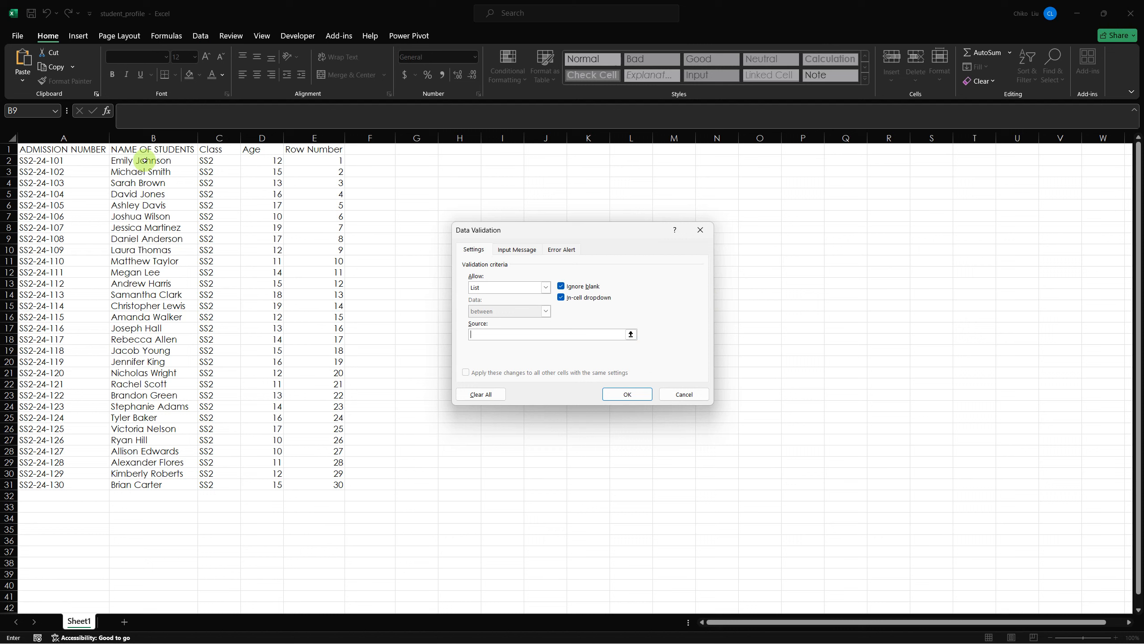
pyautogui.moveTo(144, 161); pyautogui.dragTo(115, 456)
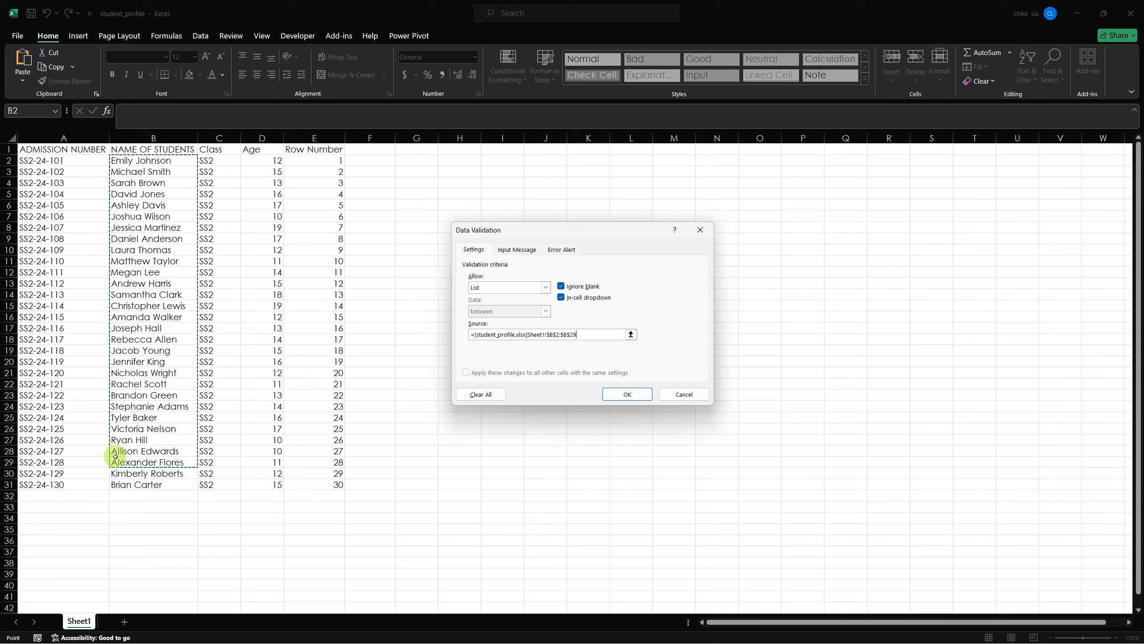
pyautogui.click(622, 394)
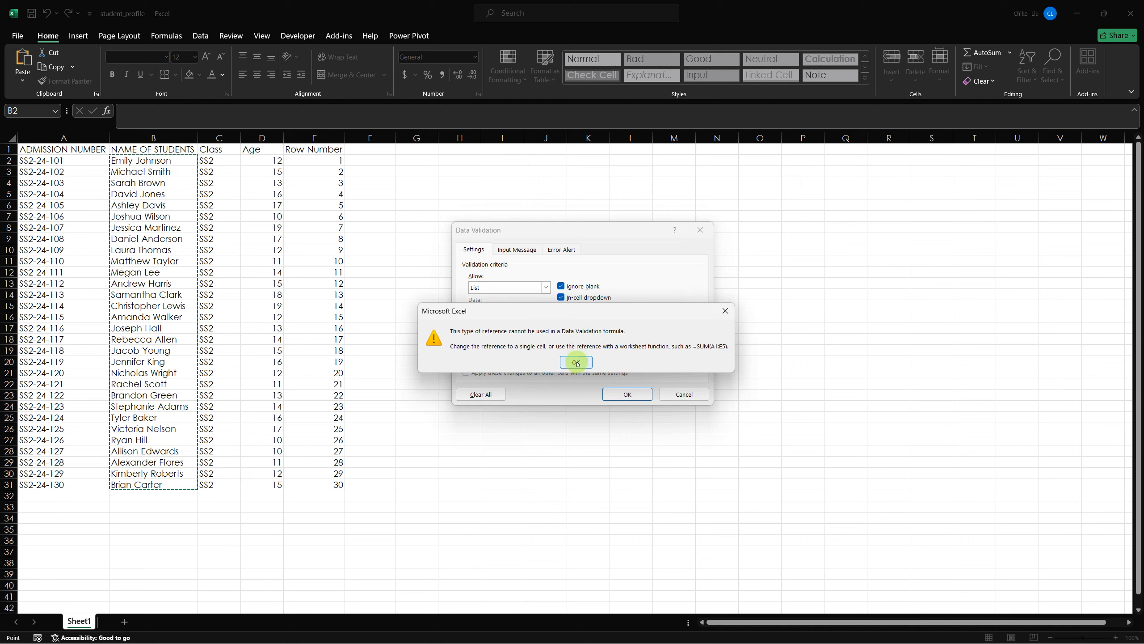
pyautogui.click(576, 363)
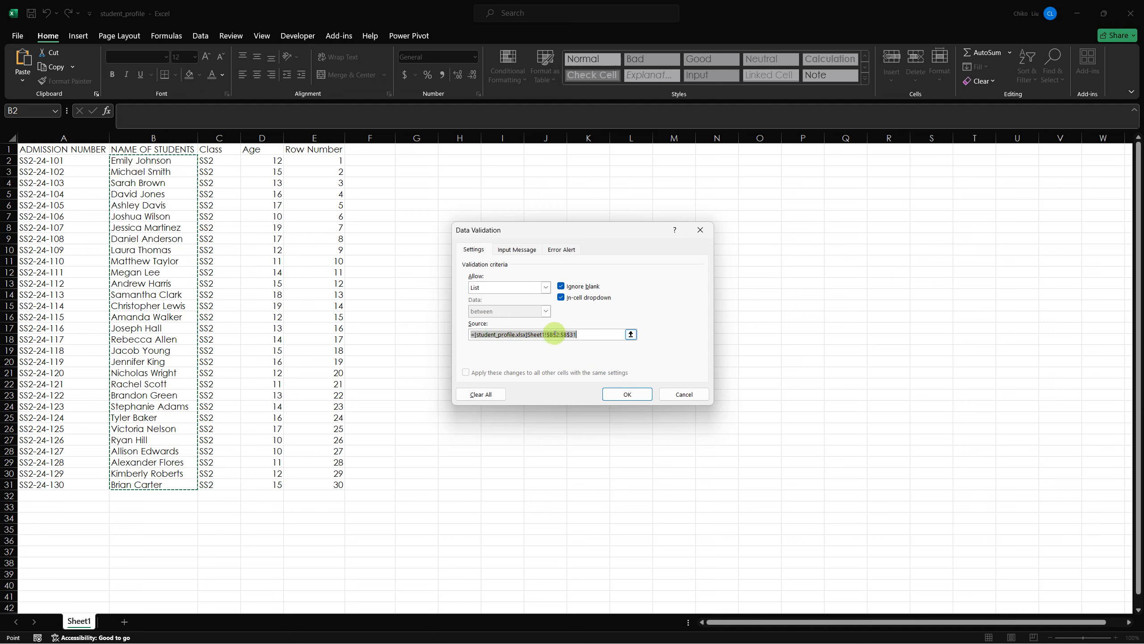
pyautogui.click(618, 397)
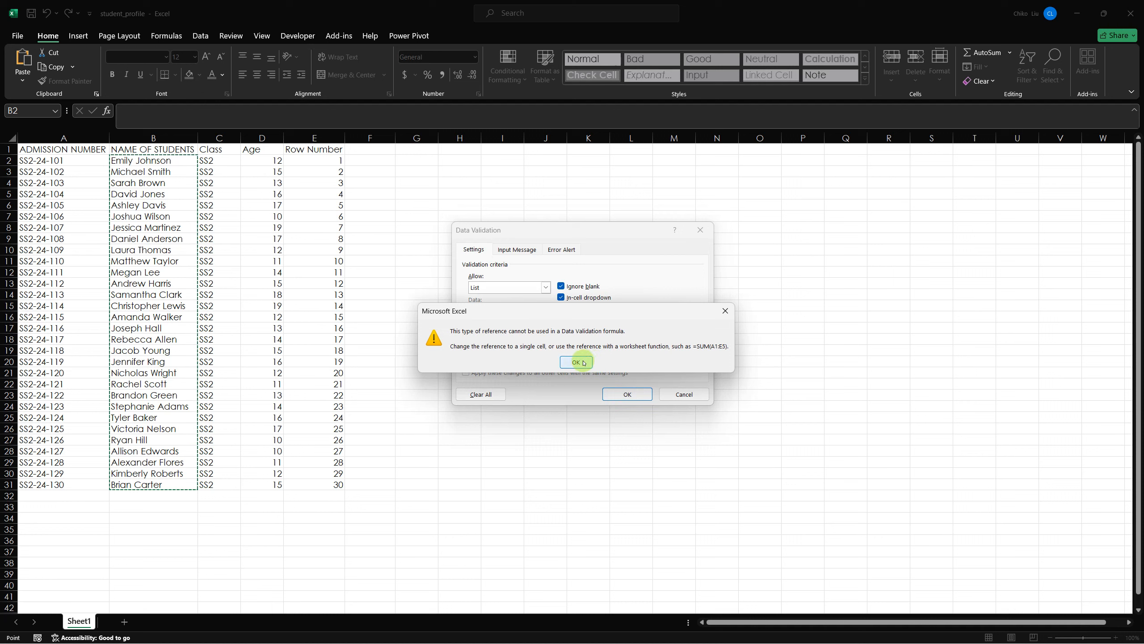
pyautogui.click(583, 362)
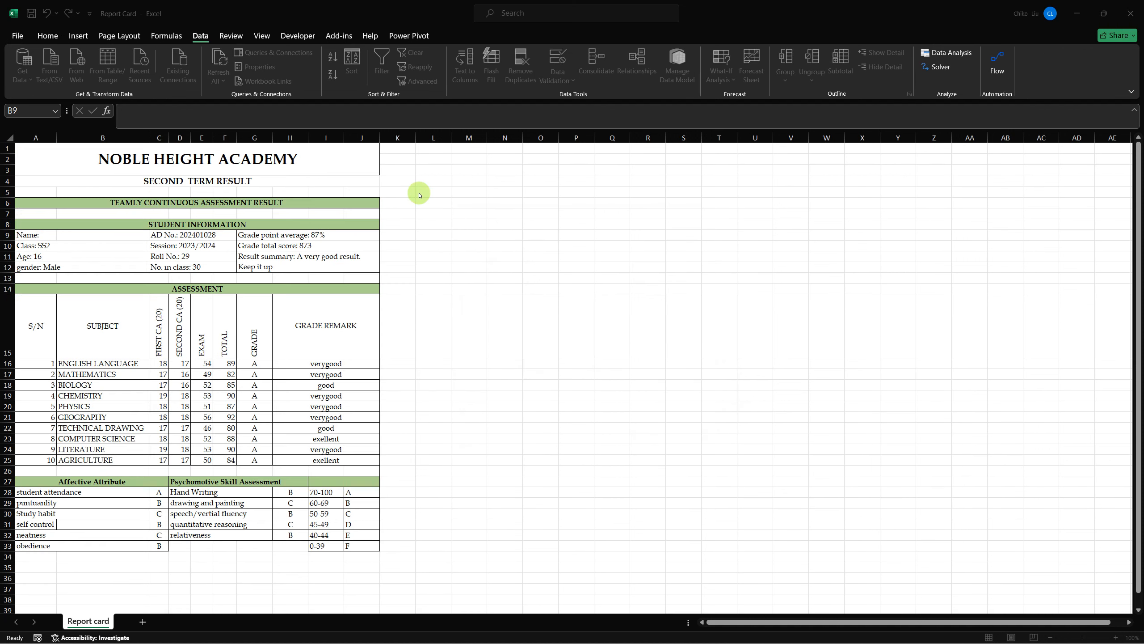
# Add a new sheet to the Report Card workbook and copy the student names B2:B31 from the student_profile workbook
pyautogui.click(140, 621)
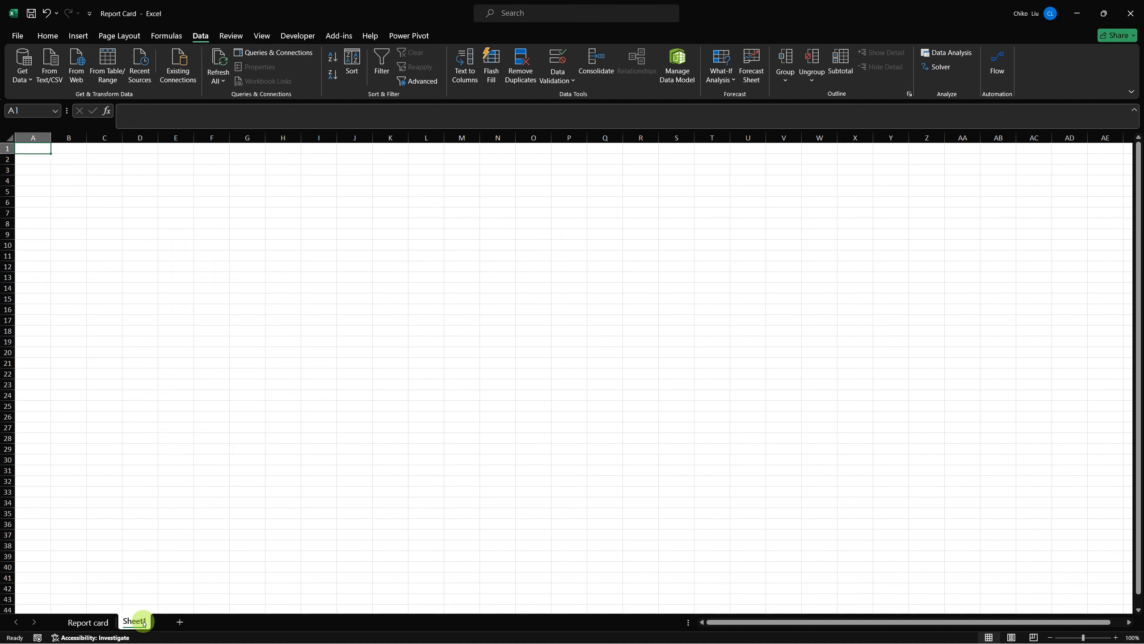
pyautogui.moveTo(144, 624); pyautogui.dragTo(117, 622)
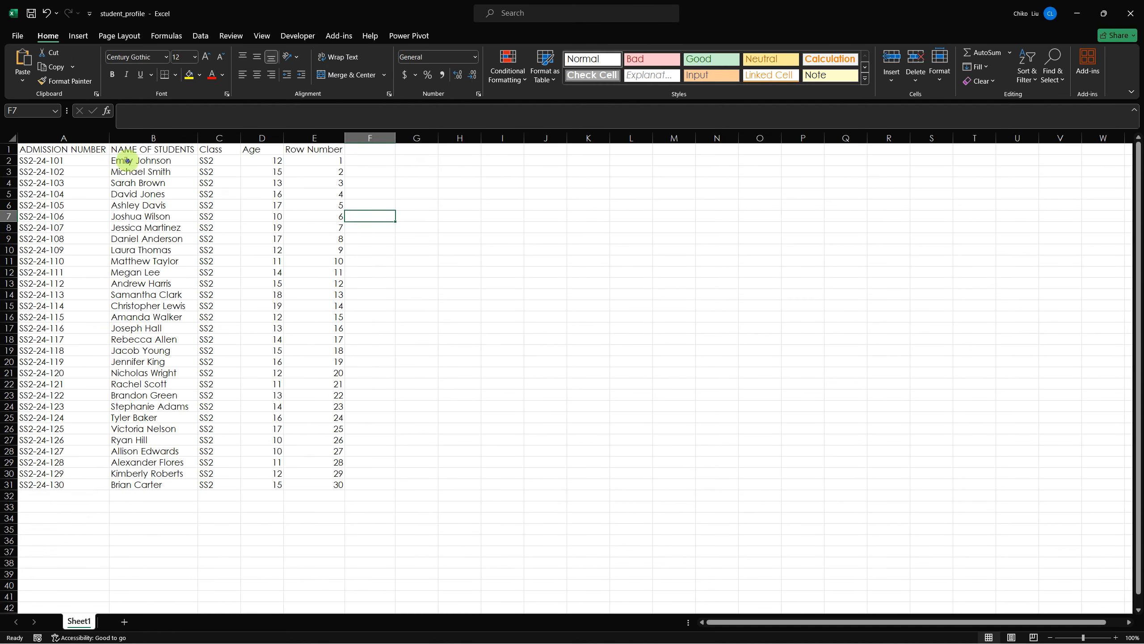
pyautogui.moveTo(129, 161); pyautogui.dragTo(140, 485)
pyautogui.hotkey('ctrl', 'c')
pyautogui.hotkey('alt', 'Tab')
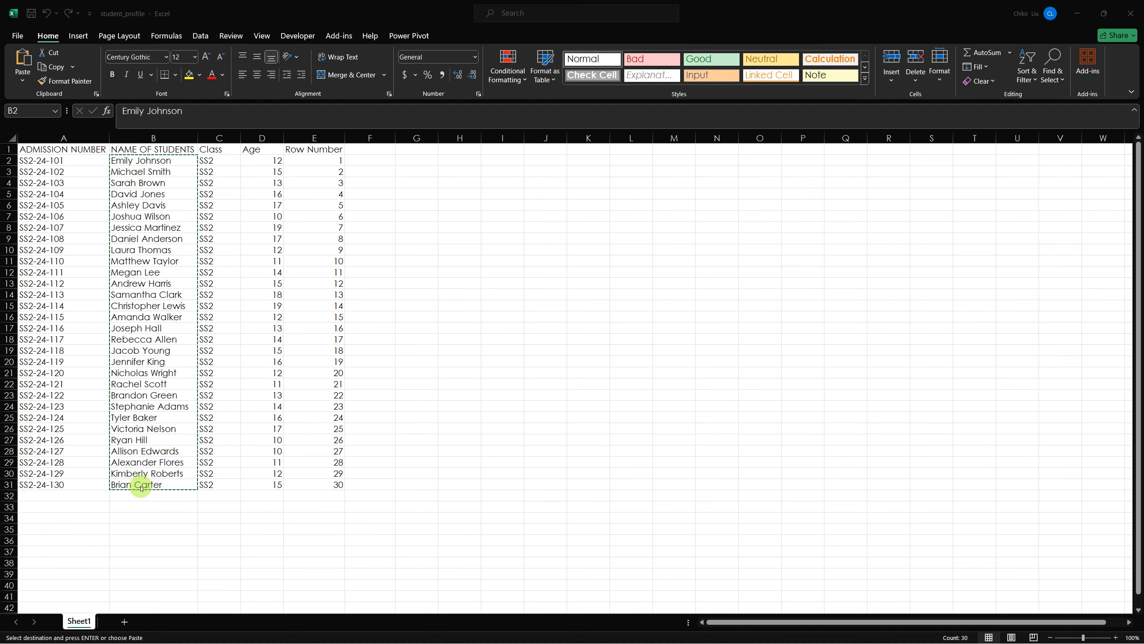
# Paste the copied student names into Sheet1 starting at A2 and fit column A to its contents
pyautogui.click(42, 161)
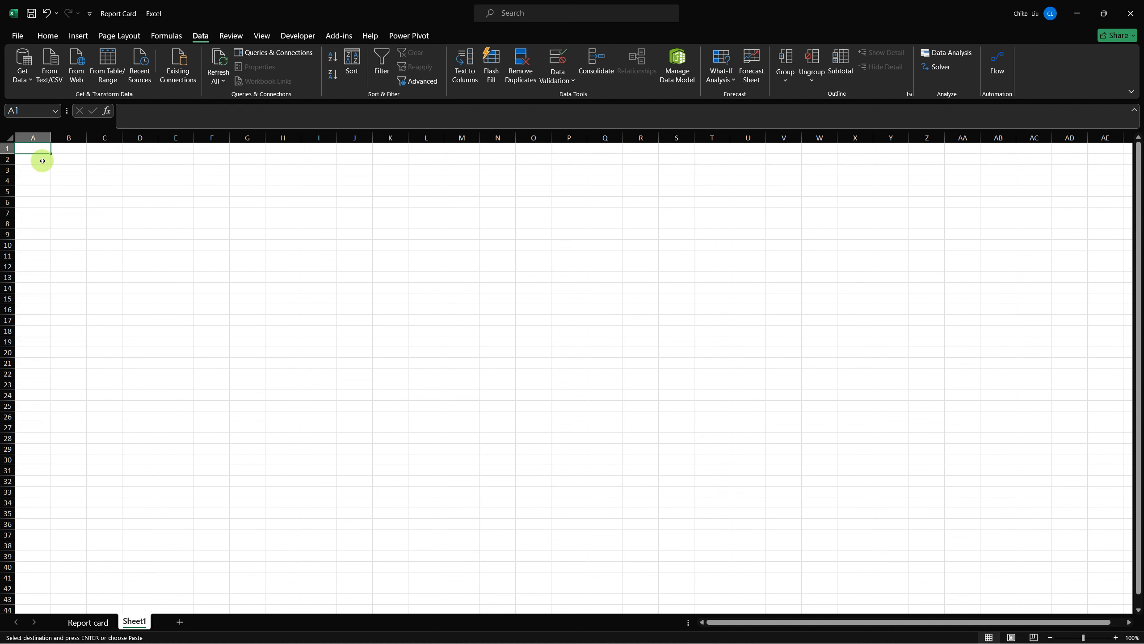
pyautogui.rightClick(41, 161)
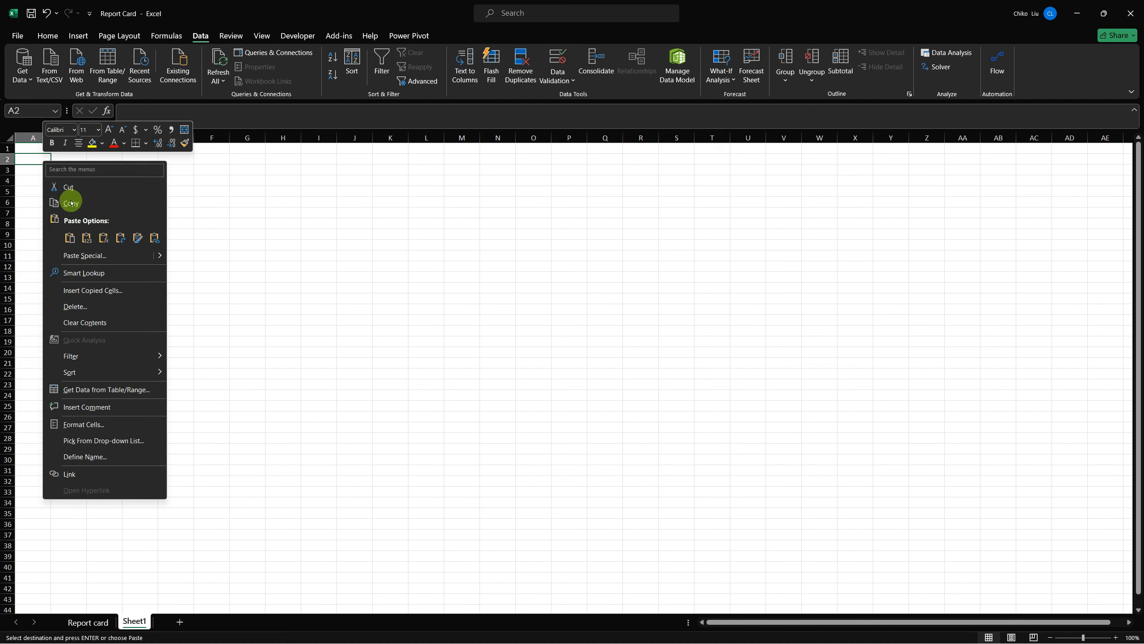
pyautogui.click(80, 237)
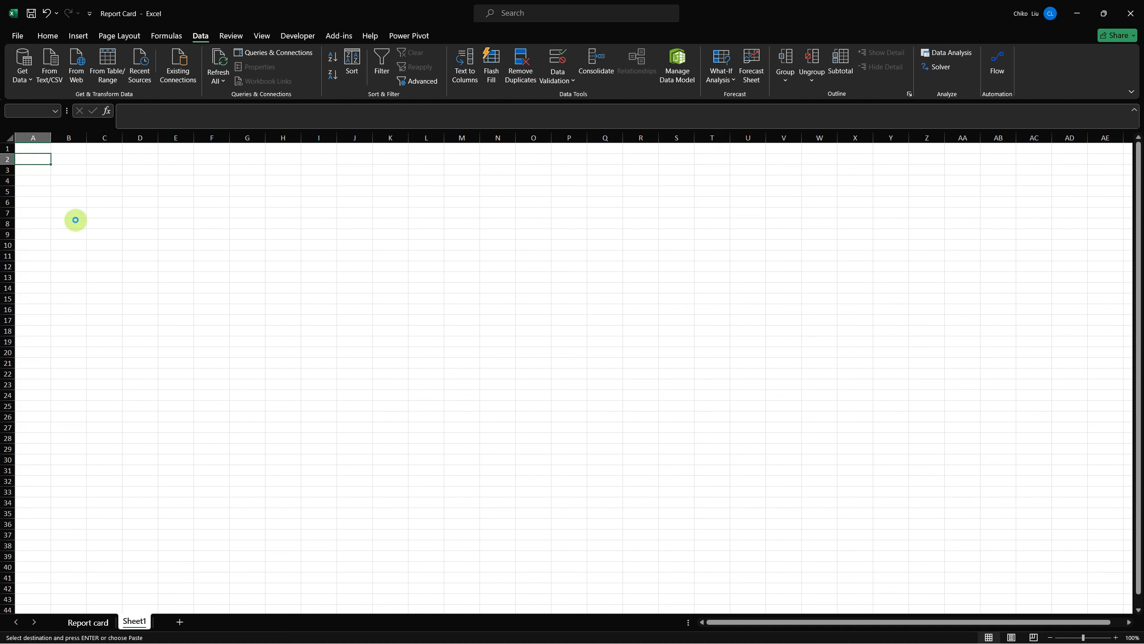
pyautogui.doubleClick(51, 138)
# Apply List data validation to the name cell B9 on the Report card sheet, with source =Sheet1!$A$2:$A$31
pyautogui.click(89, 622)
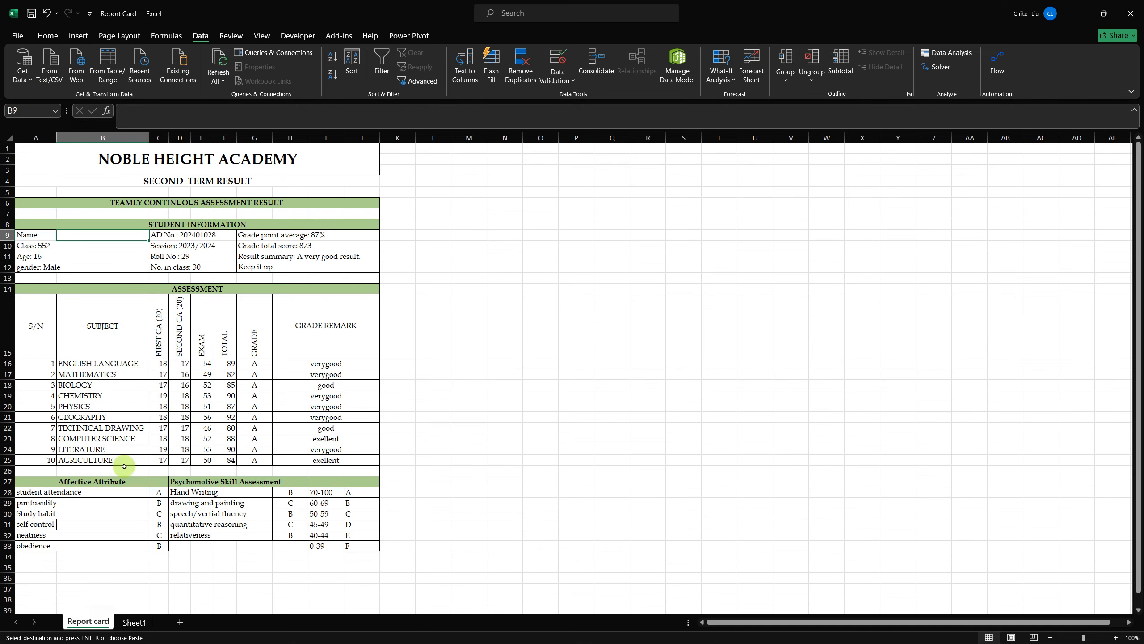
pyautogui.click(559, 60)
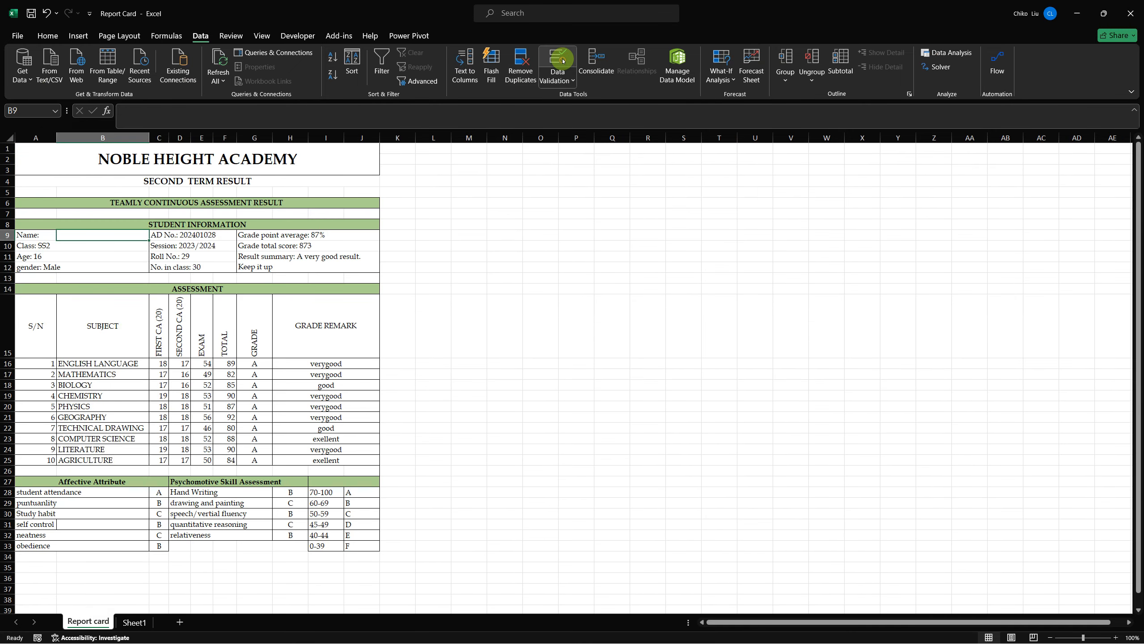
pyautogui.click(505, 288)
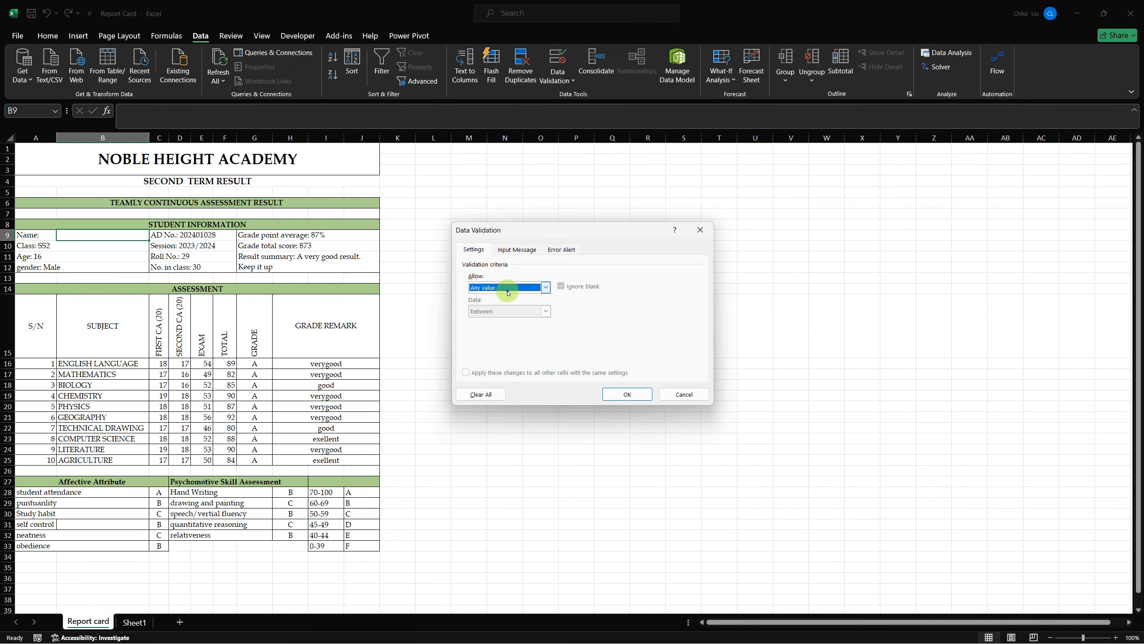
pyautogui.click(496, 321)
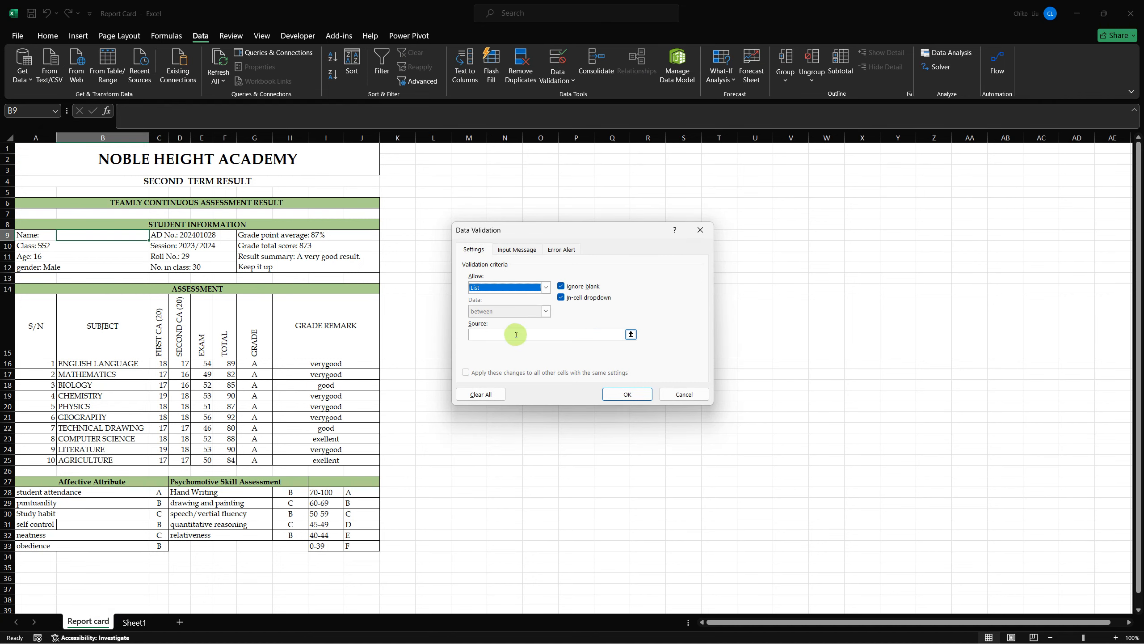
pyautogui.click(517, 334)
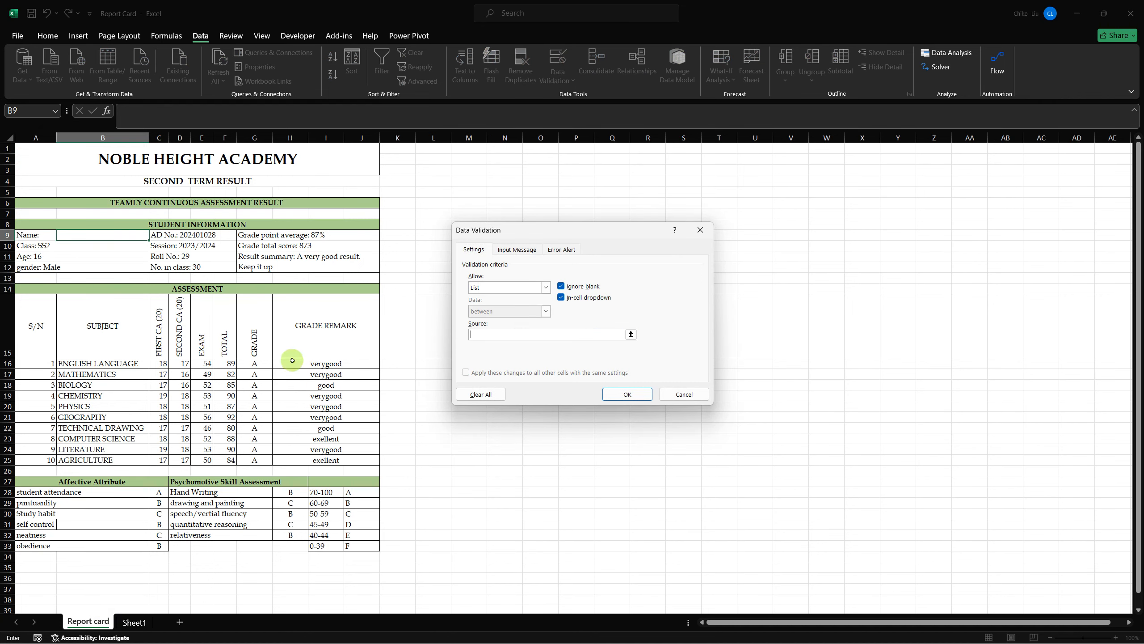
pyautogui.click(133, 622)
pyautogui.click(58, 162)
pyautogui.hotkey('ctrl', 'shift', 'Down')
pyautogui.press('Return')
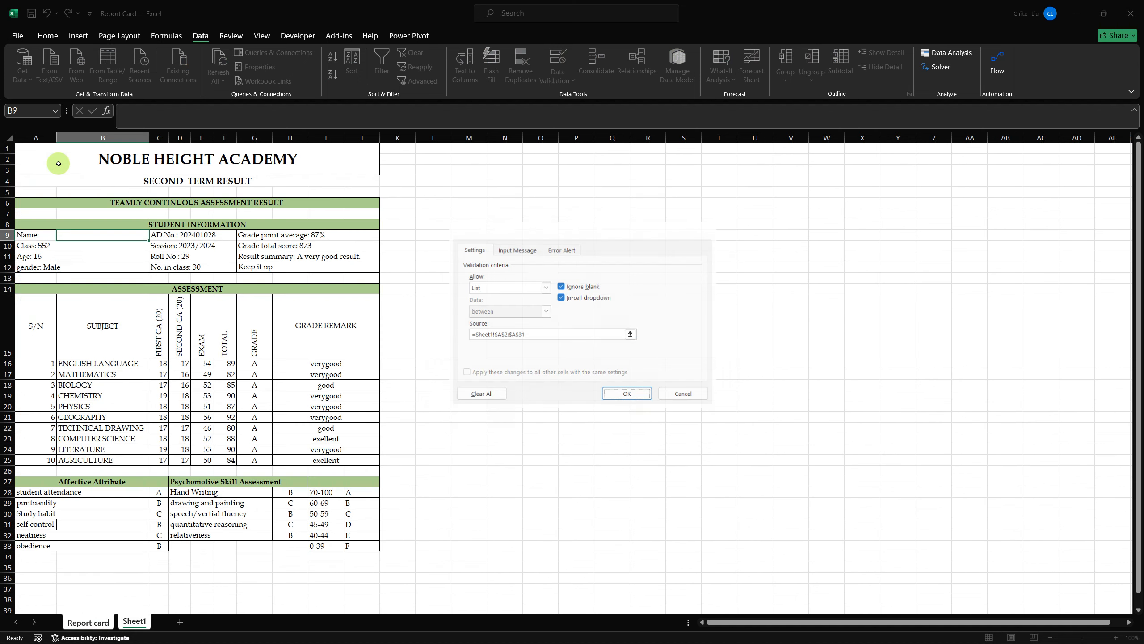
# Choose the first student from the drop-down list in cell B9
pyautogui.click(153, 235)
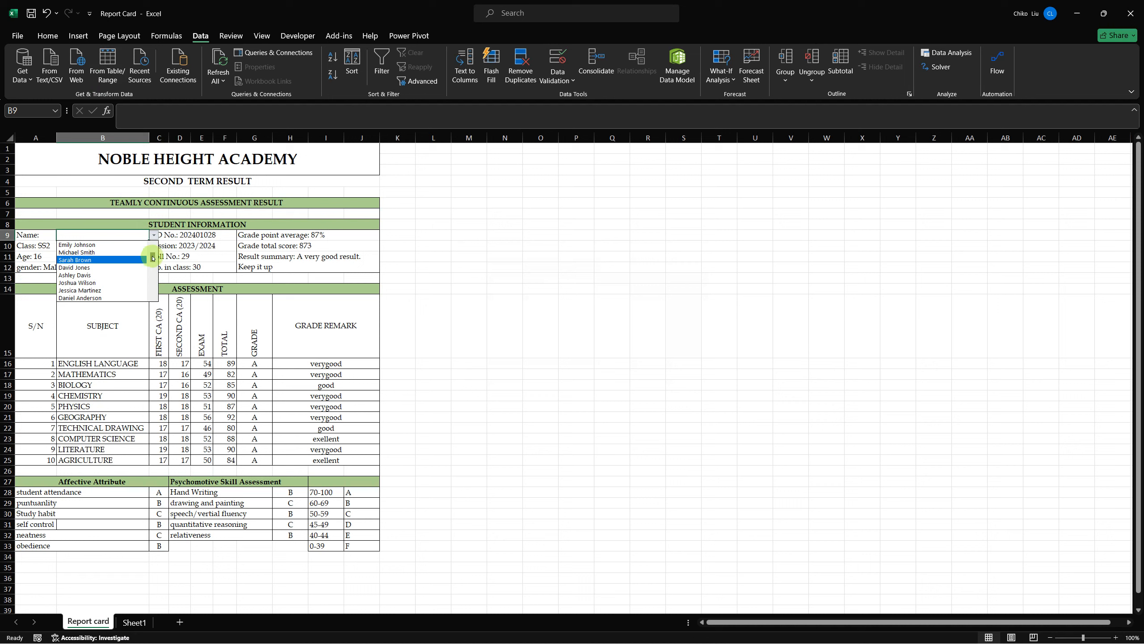
pyautogui.click(152, 275)
pyautogui.click(153, 255)
pyautogui.click(81, 245)
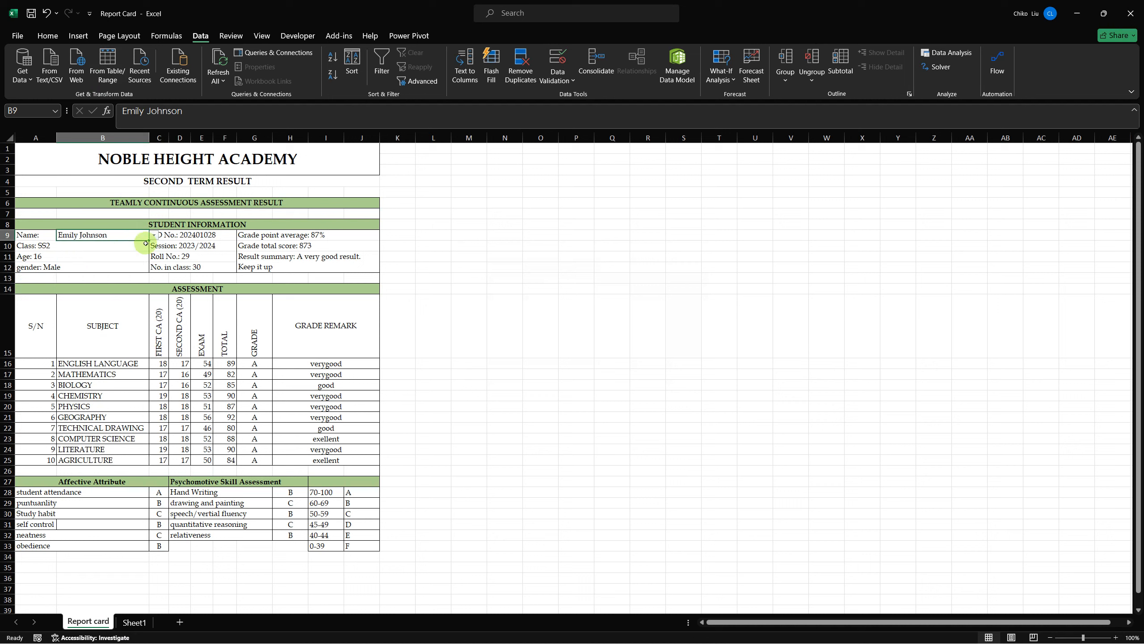
# Unmerge the admission number cell C9 and remove the number so only the label "AD No.:" remains
pyautogui.click(171, 236)
pyautogui.click(47, 36)
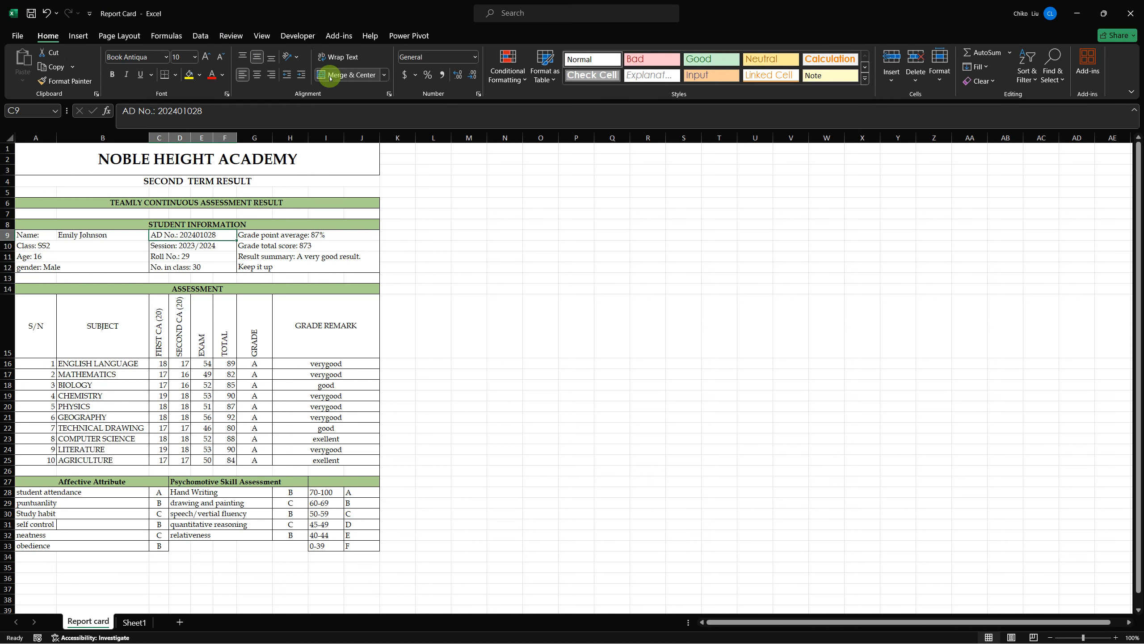
pyautogui.click(166, 235)
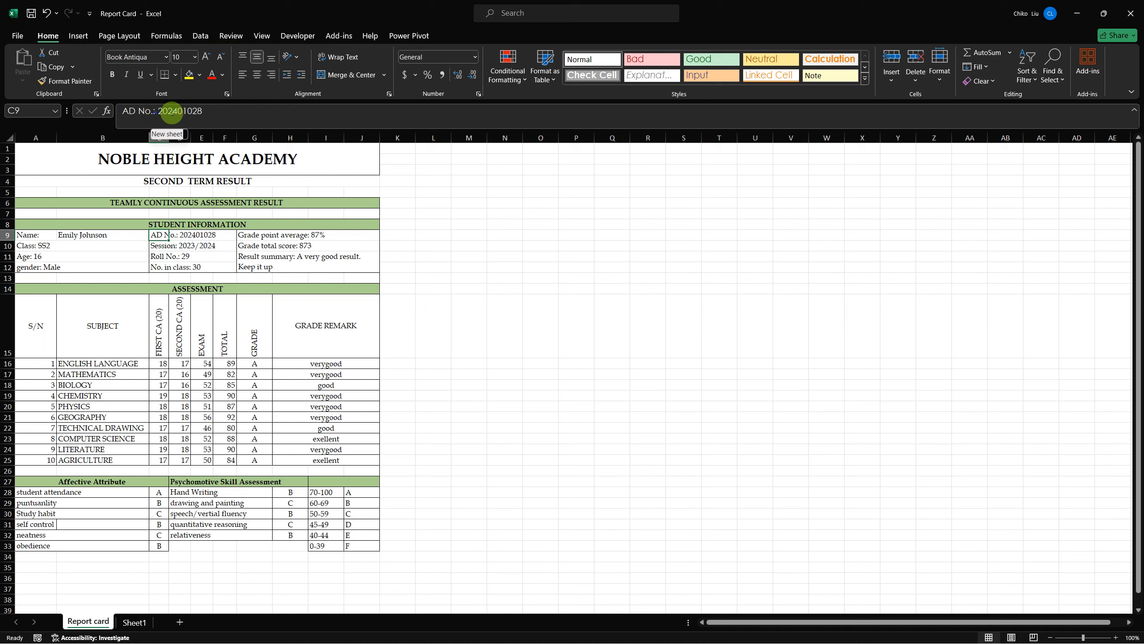
pyautogui.moveTo(171, 112); pyautogui.dragTo(219, 112)
pyautogui.hotkey('ctrl', 'x')
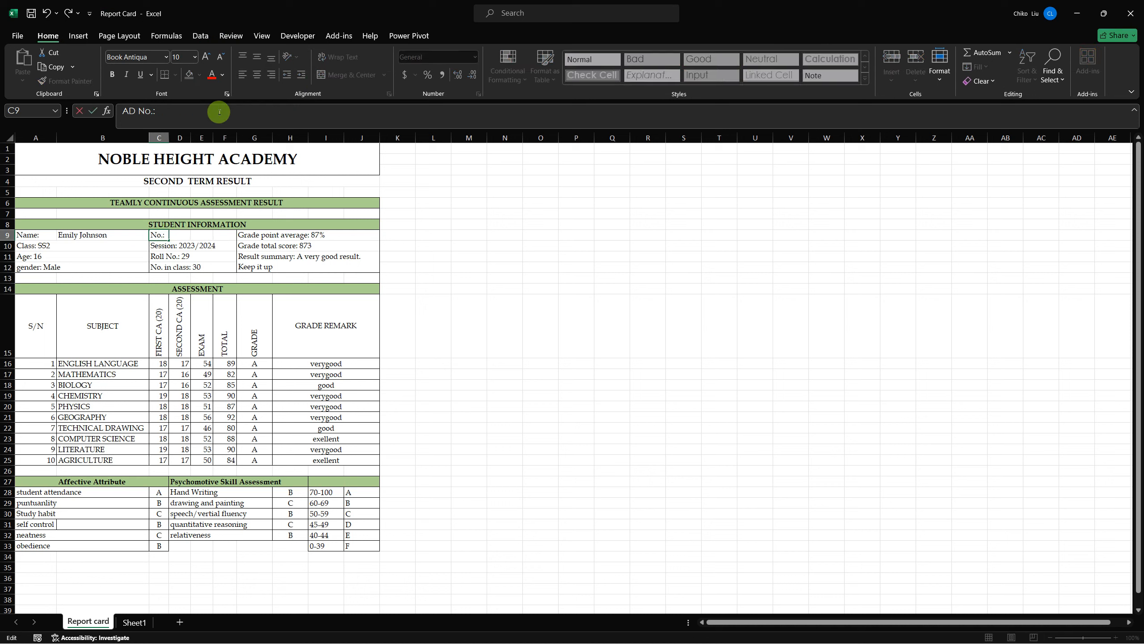
pyautogui.press('Tab')
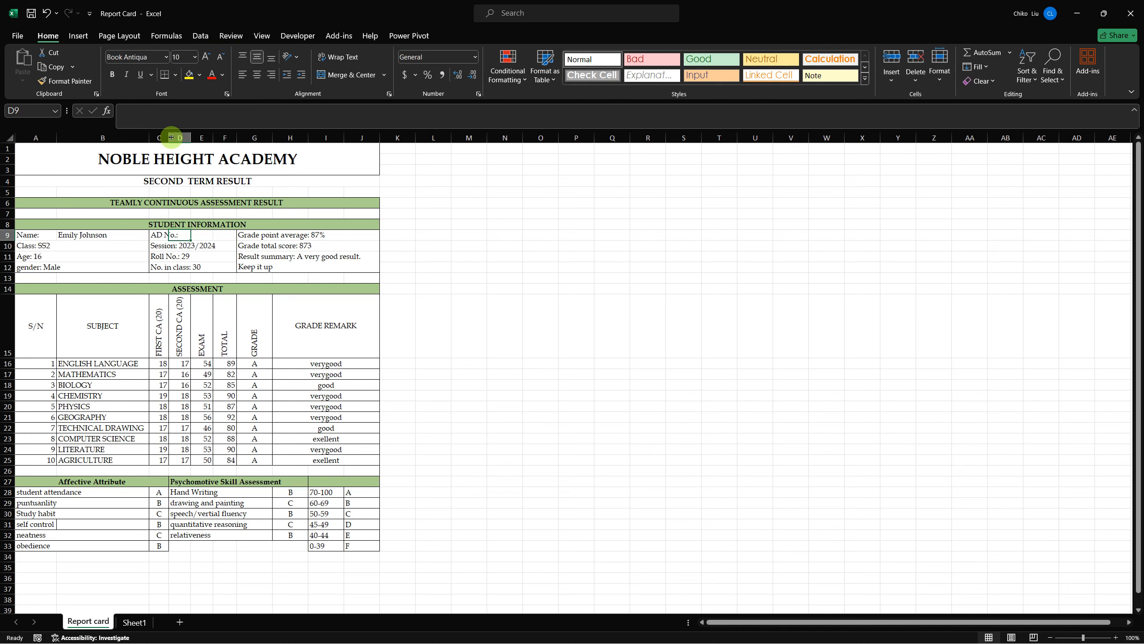
# Widen column C to fit the AD No. label, and merge and center cells D9:F9
pyautogui.moveTo(171, 138); pyautogui.dragTo(181, 137)
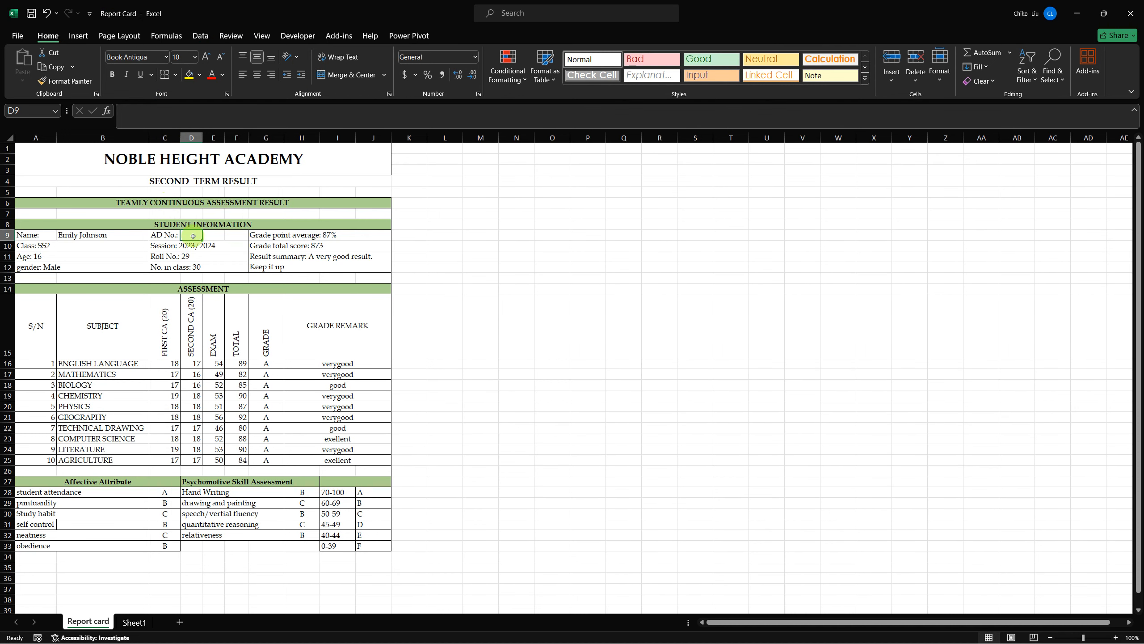
pyautogui.moveTo(192, 235); pyautogui.dragTo(237, 234)
pyautogui.click(323, 75)
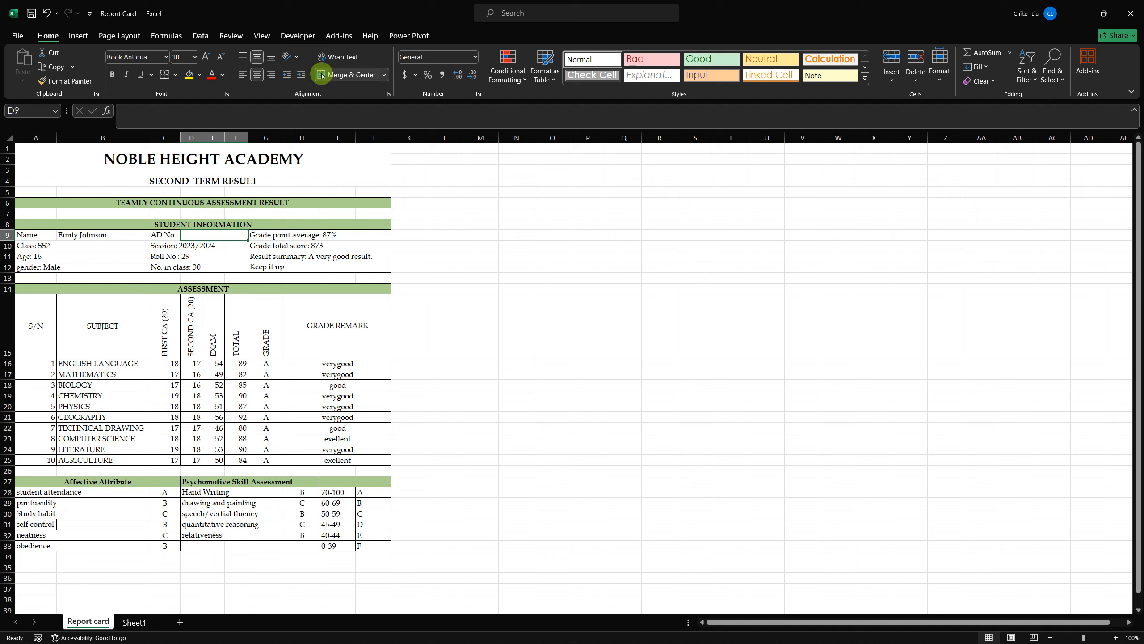
pyautogui.write('=VL')
pyautogui.press('BackSpace')
pyautogui.press('BackSpace')
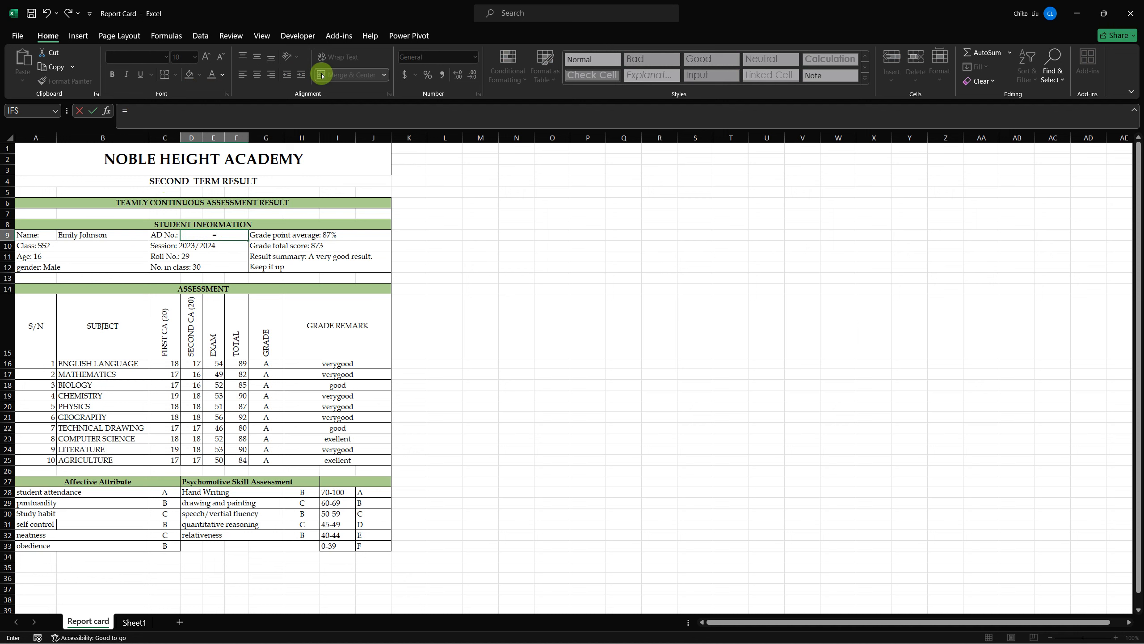
pyautogui.write('MA')
pyautogui.press('BackSpace')
pyautogui.press('BackSpace')
pyautogui.press('BackSpace')
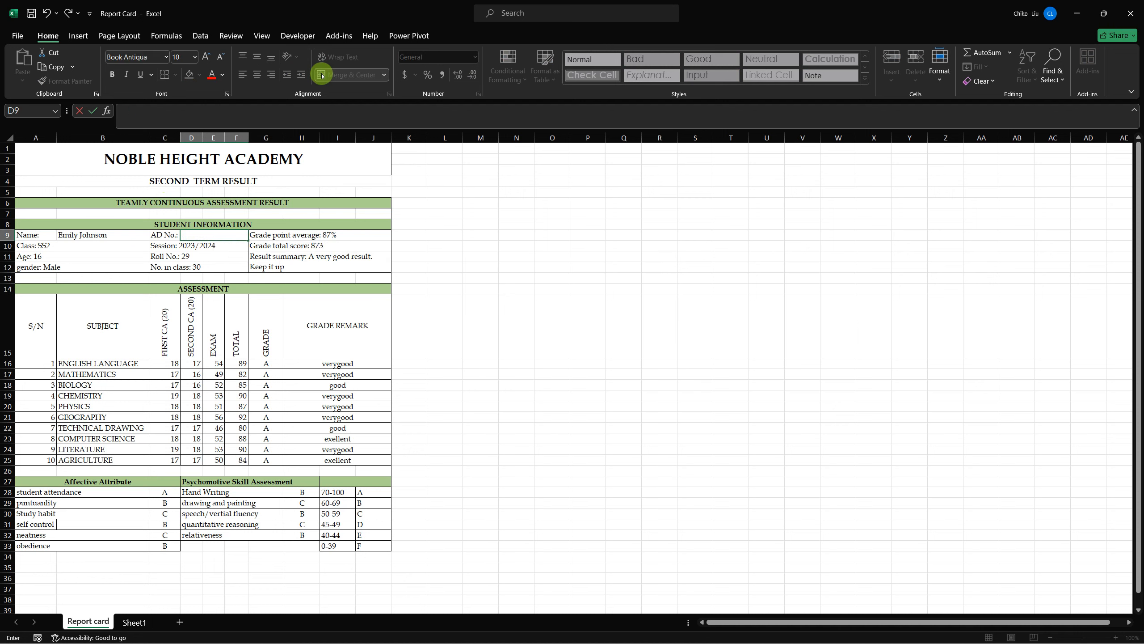
pyautogui.write('INDEX')
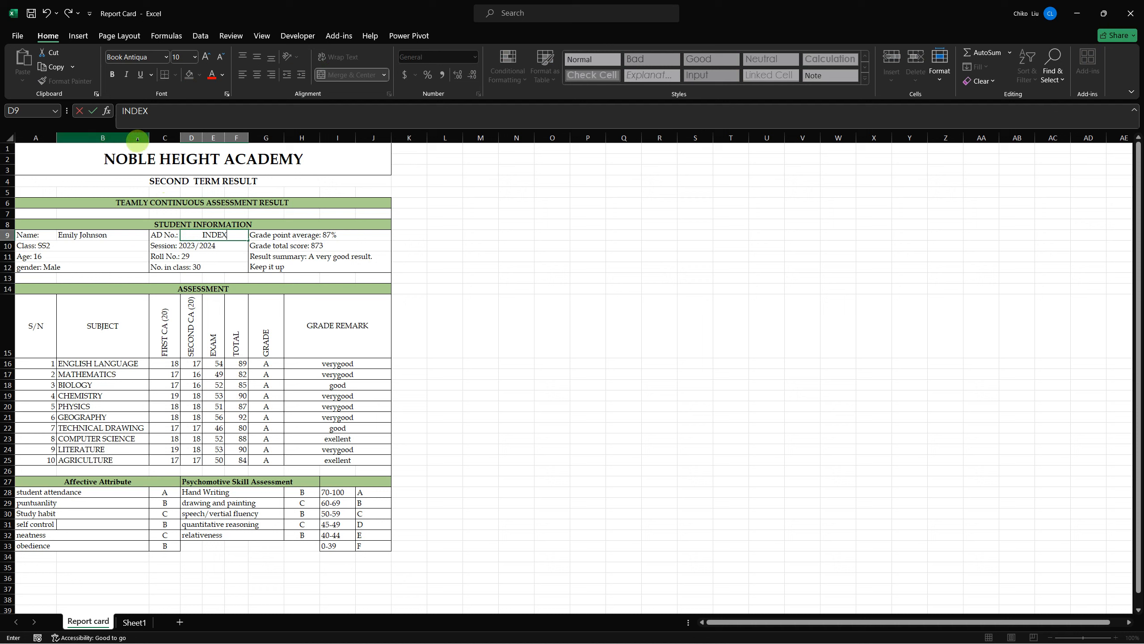
pyautogui.press('BackSpace')
pyautogui.press('BackSpace')
pyautogui.press('BackSpace')
pyautogui.press('BackSpace')
pyautogui.press('BackSpace')
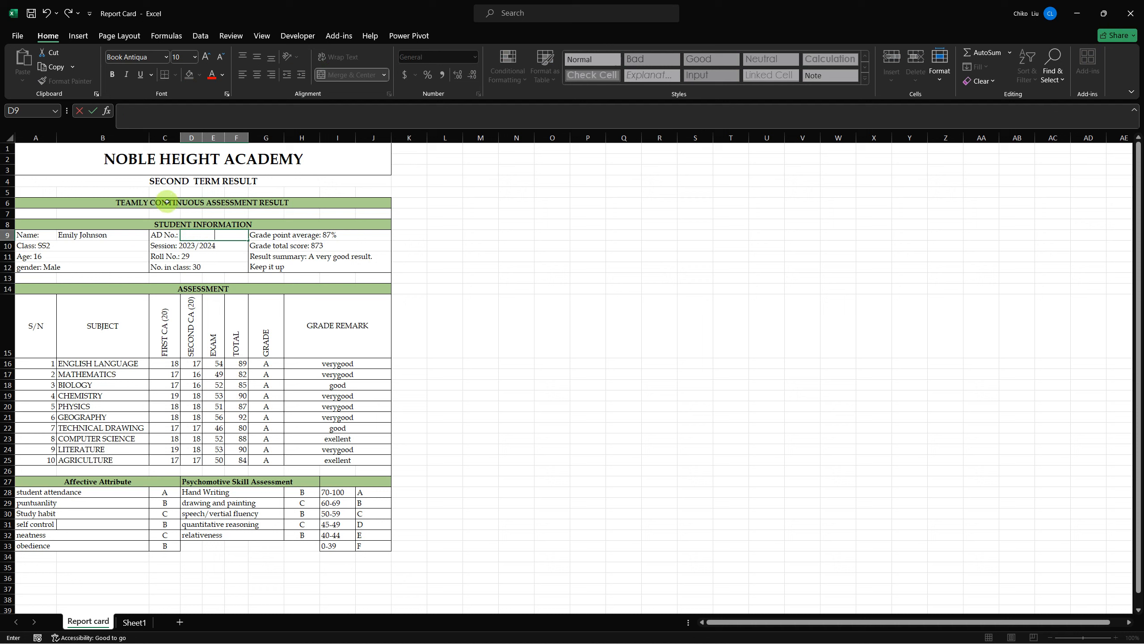
# Start an INDEX formula in D9 with array $A$2:$A$31 from student_profile's Sheet1 and a nested MATCH for the row number
pyautogui.write('=INDE')
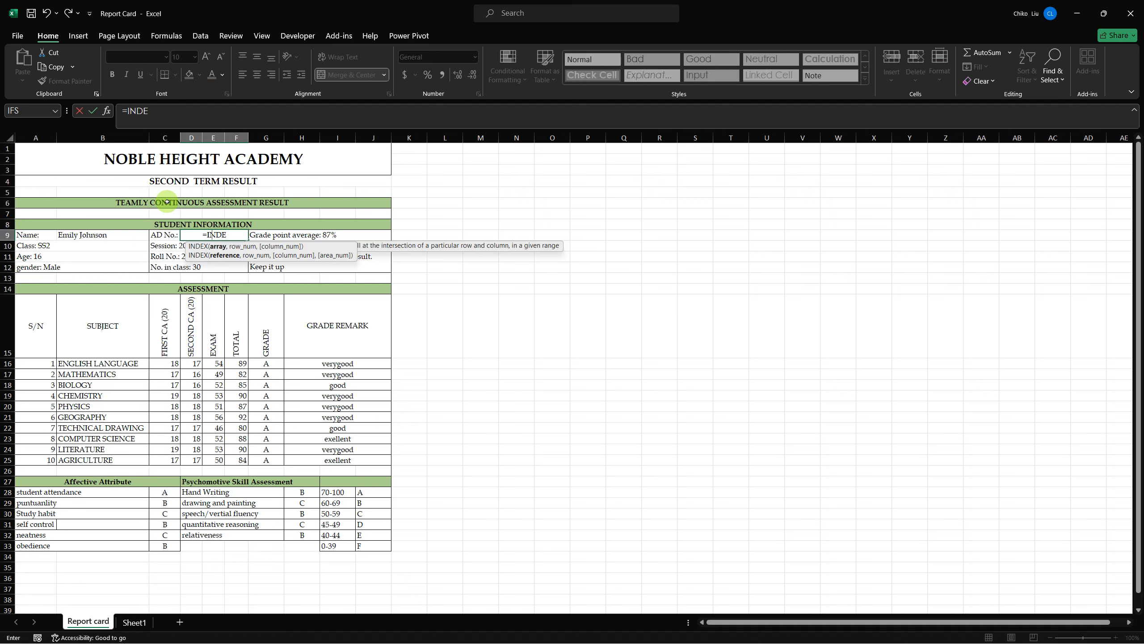
pyautogui.press('Tab')
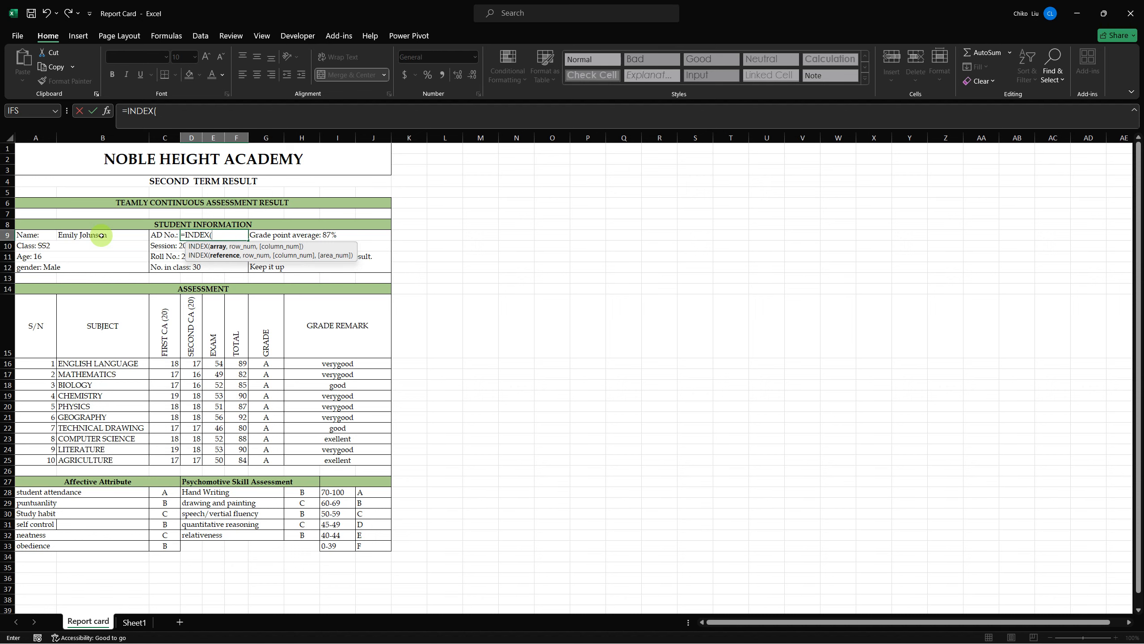
pyautogui.hotkey('alt', 'Tab')
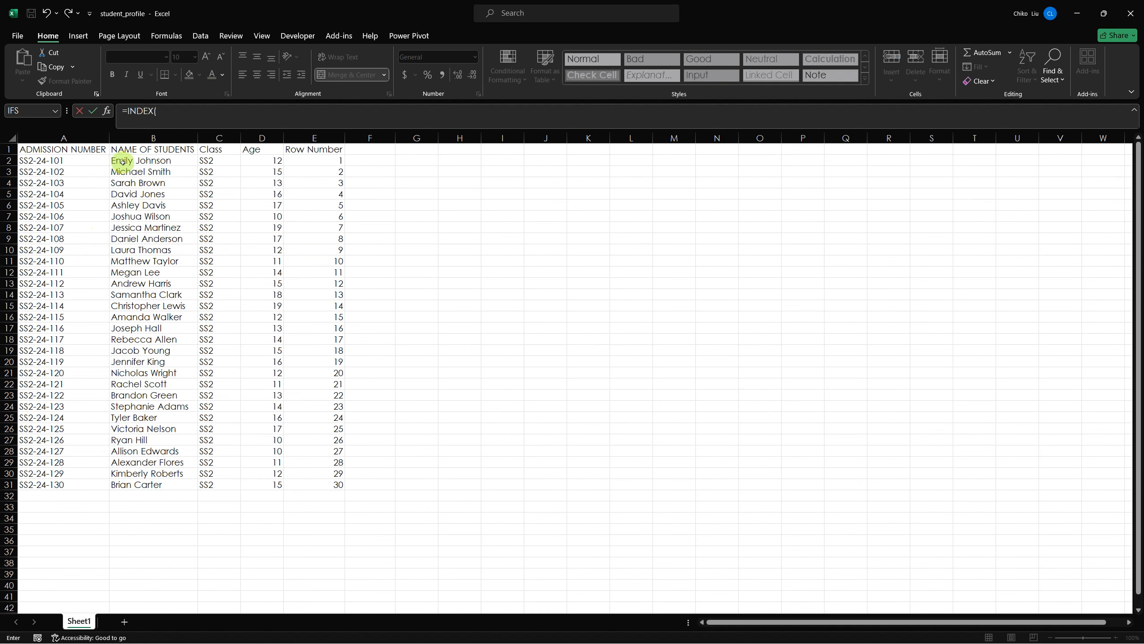
pyautogui.moveTo(77, 158); pyautogui.dragTo(67, 482)
pyautogui.write(',MATCH(')
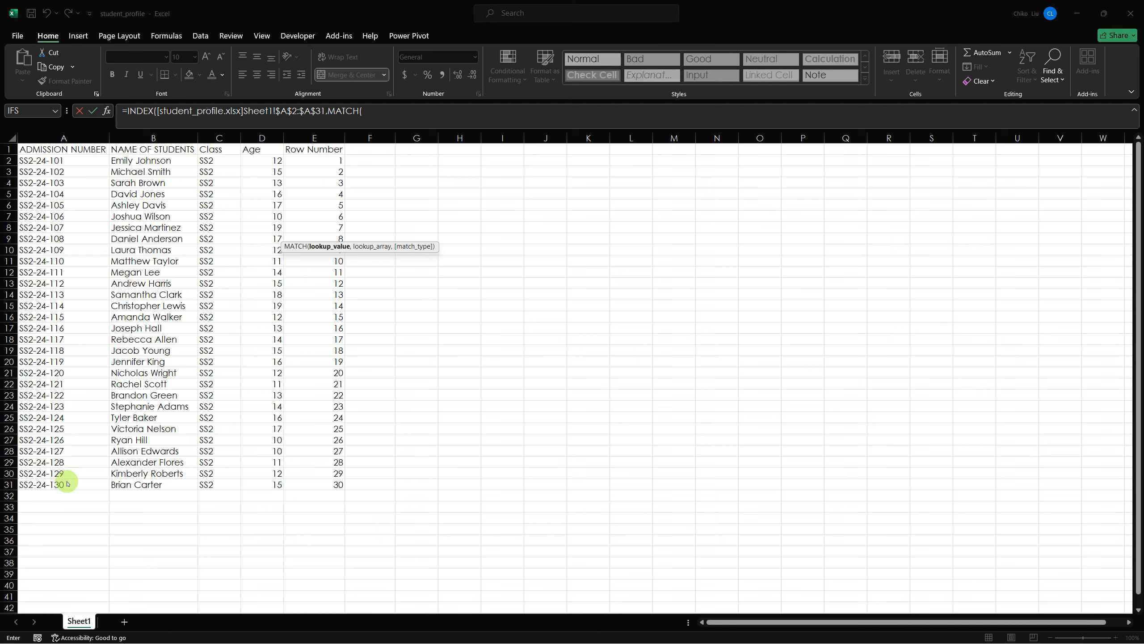
# Use the Report card's name cell as the MATCH lookup value, with the absolute reference $B$9
pyautogui.hotkey('alt', 'Tab')
pyautogui.click(68, 235)
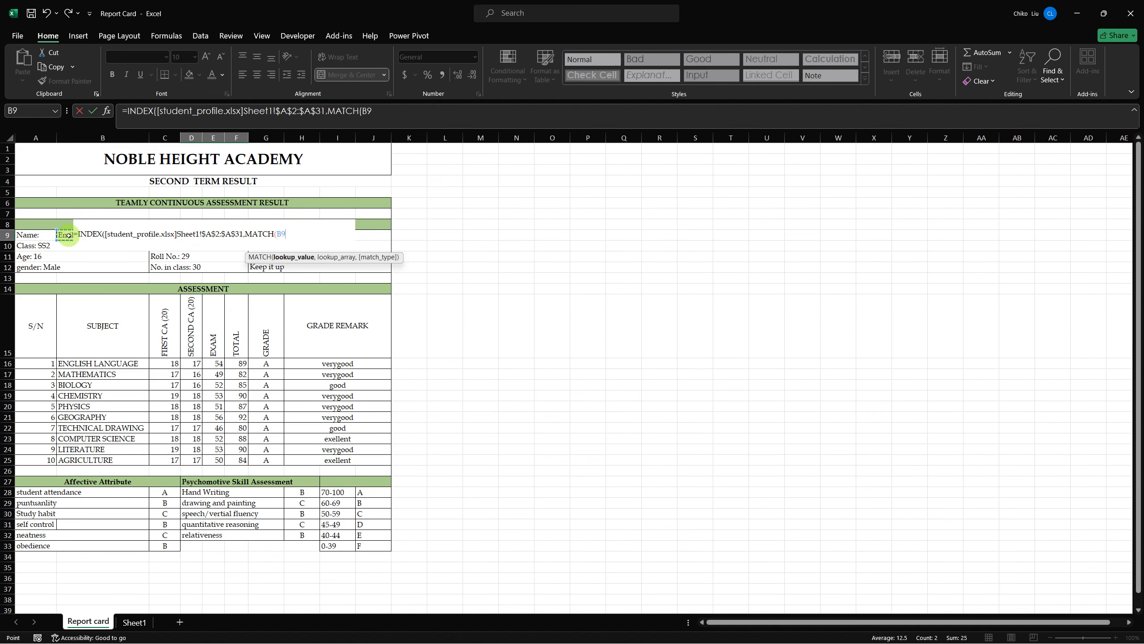
pyautogui.press('F4')
pyautogui.press('F4')
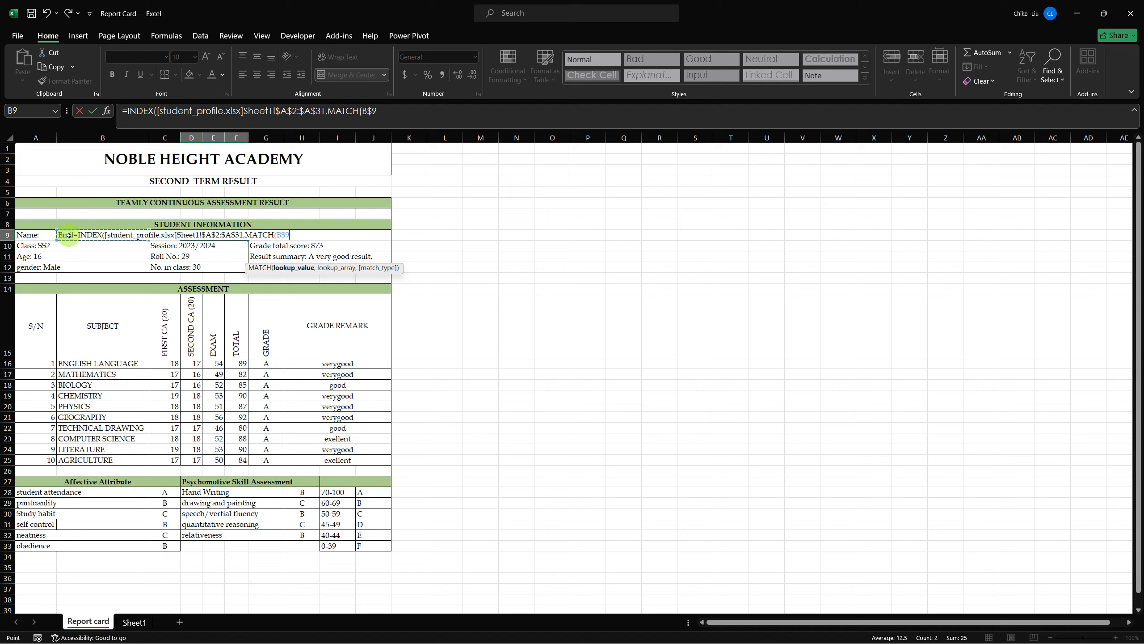
pyautogui.press('F4')
pyautogui.press('F4')
pyautogui.press('F4')
pyautogui.write(',')
# Complete MATCH with student_profile's name range $B$2:$B$31 and match type 0, and enter the formula, accepting the added closing bracket
pyautogui.hotkey('alt', 'Tab')
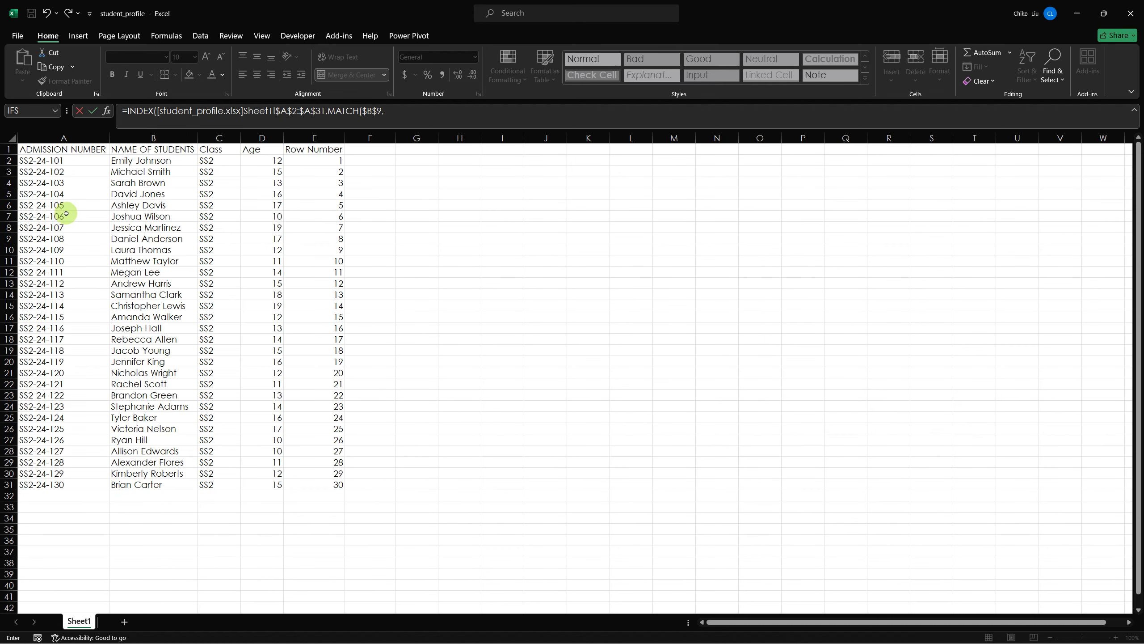
pyautogui.moveTo(126, 161); pyautogui.dragTo(132, 487)
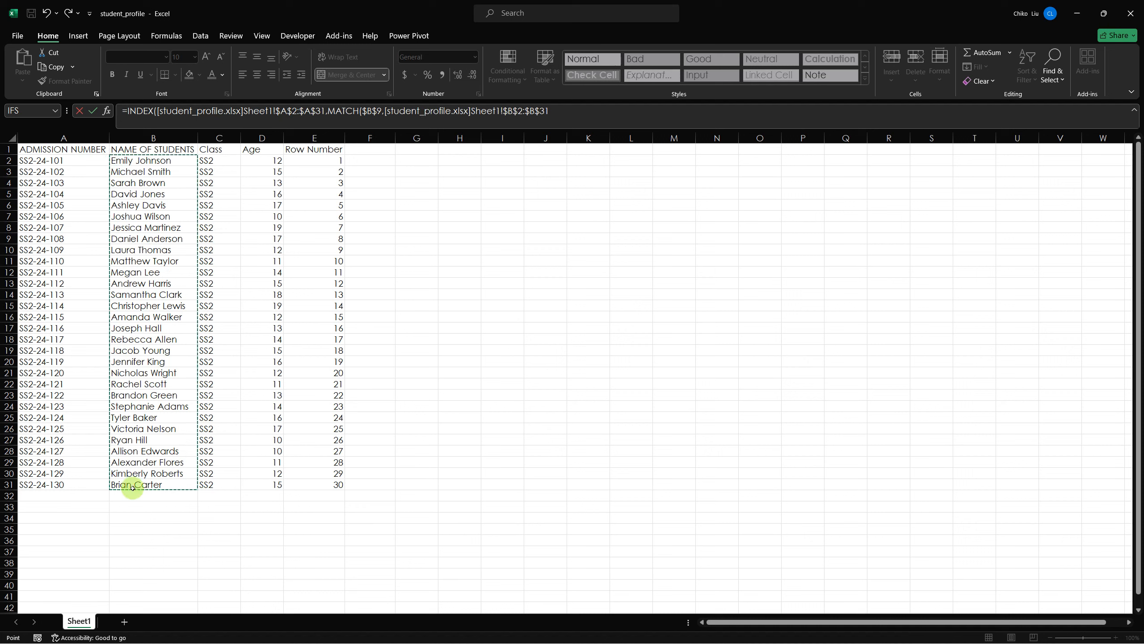
pyautogui.write(',')
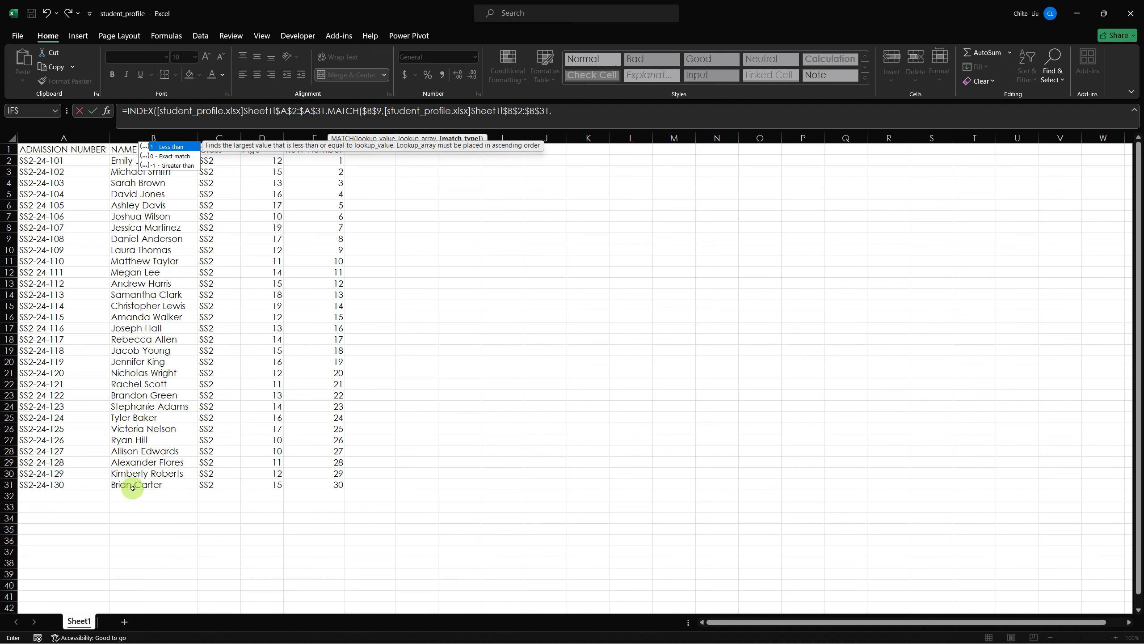
pyautogui.write('0)')
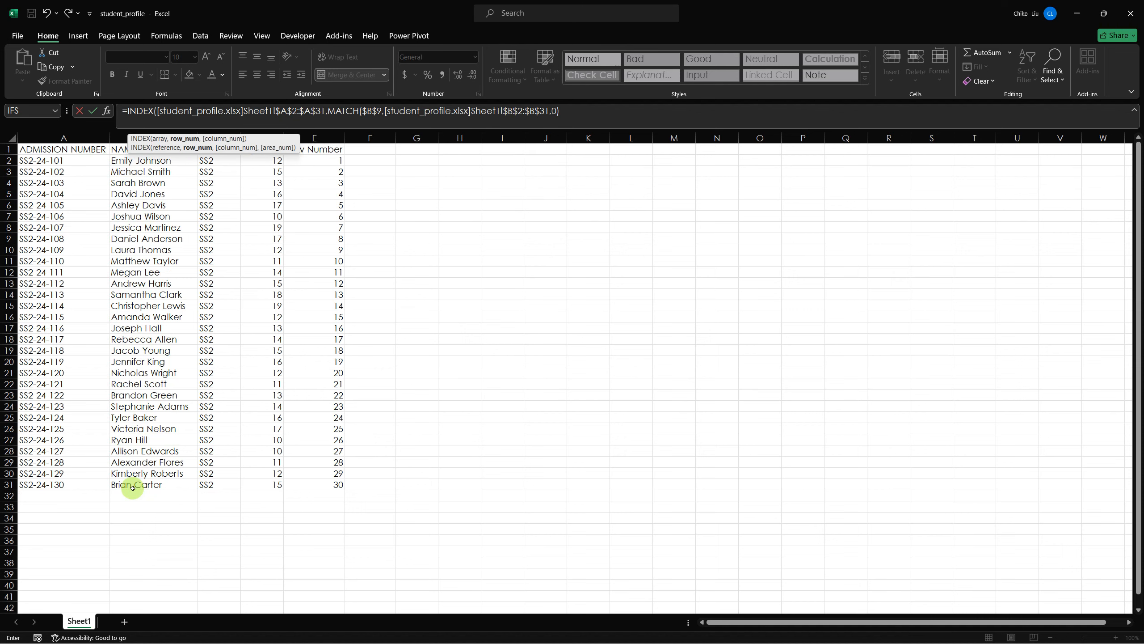
pyautogui.press('Return')
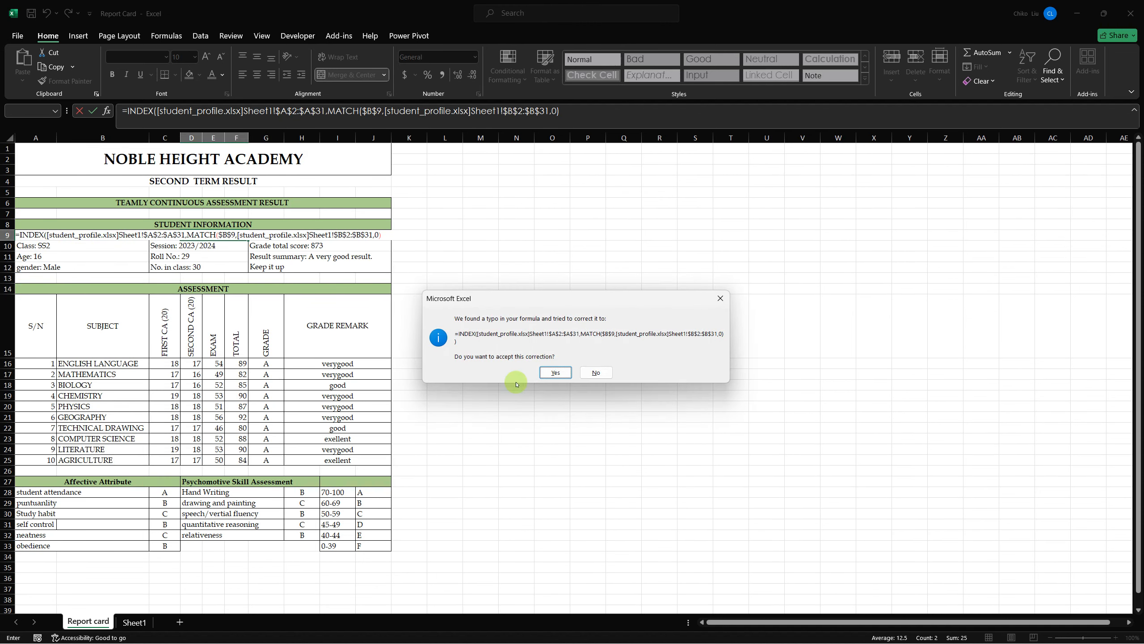
pyautogui.click(549, 377)
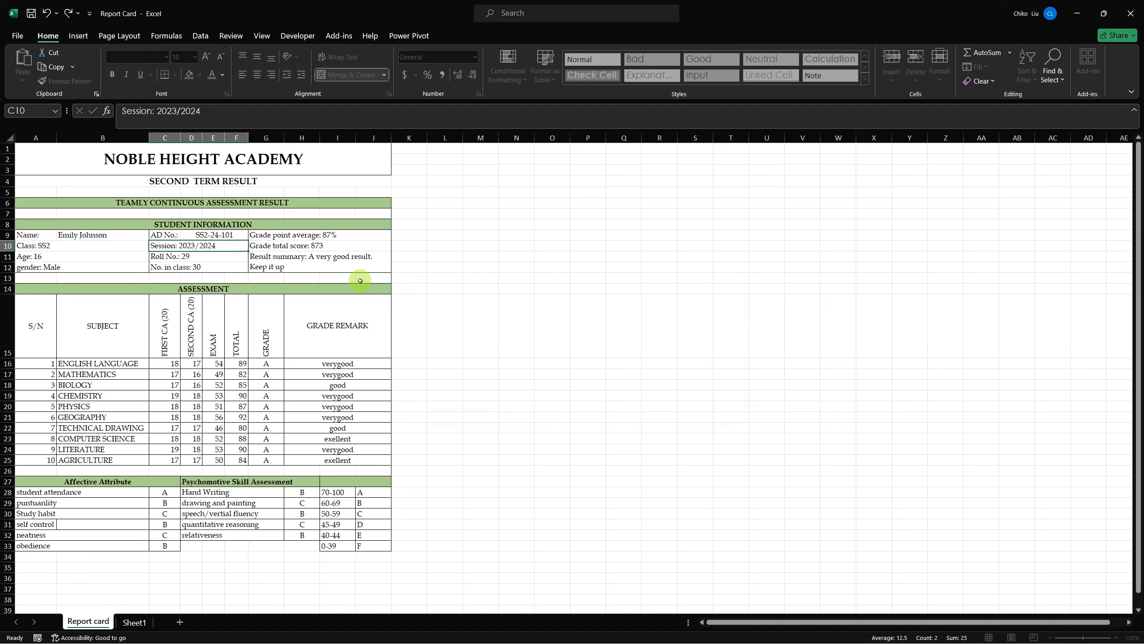
# Test the admission number formula in D9 by choosing the second, seventh and 29th students in turn from the B9 drop-down
pyautogui.click(229, 234)
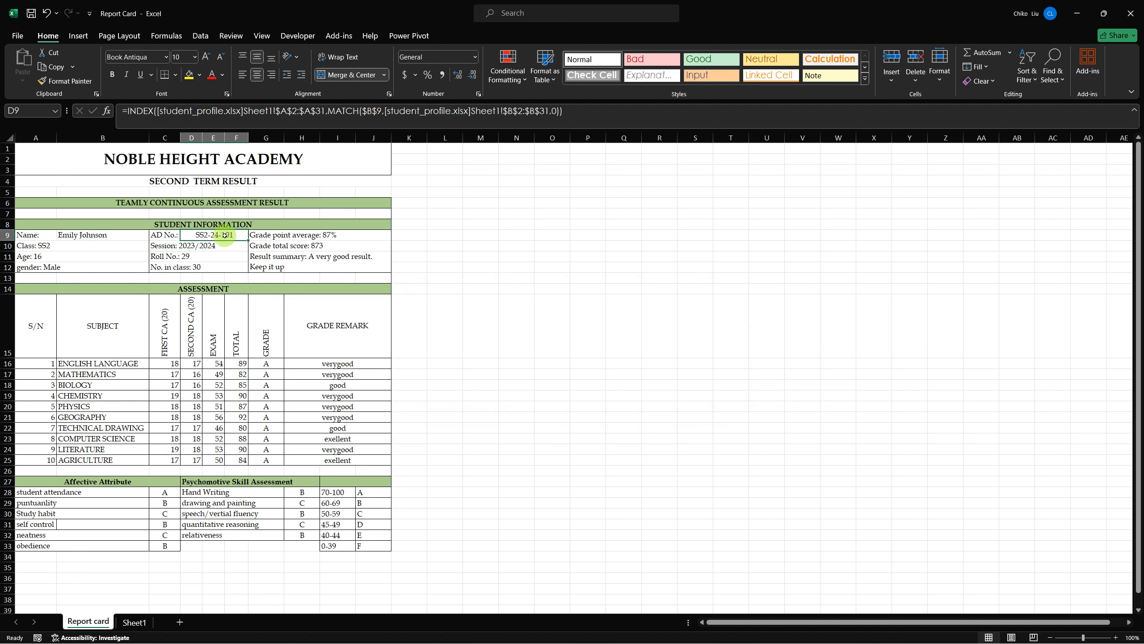
pyautogui.click(115, 236)
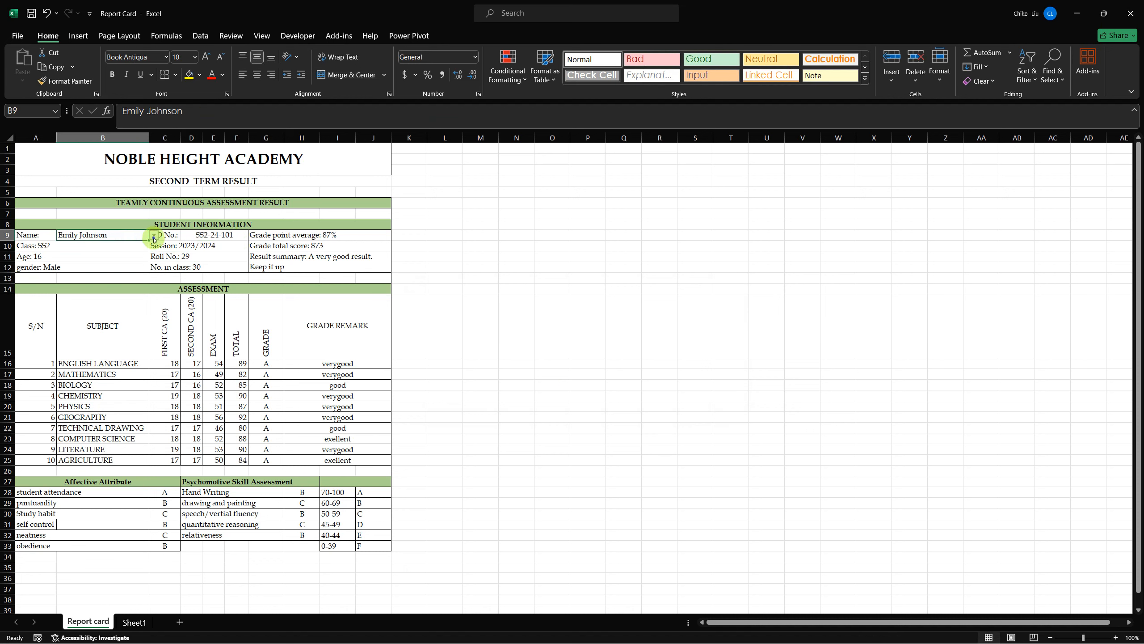
pyautogui.click(153, 235)
pyautogui.click(141, 253)
pyautogui.click(154, 239)
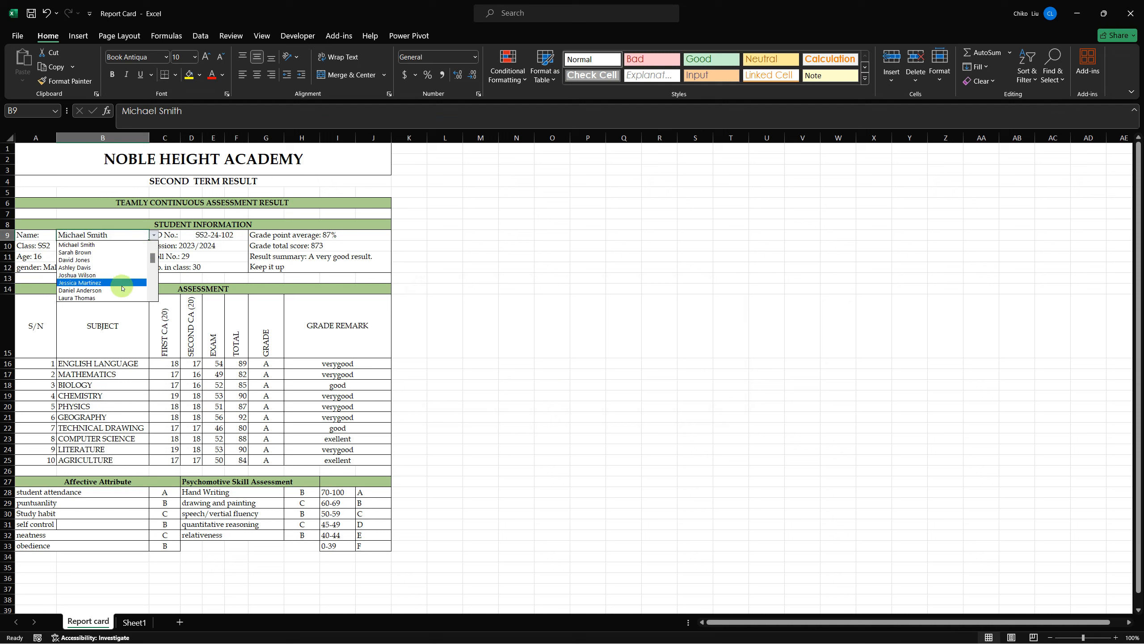
pyautogui.click(122, 282)
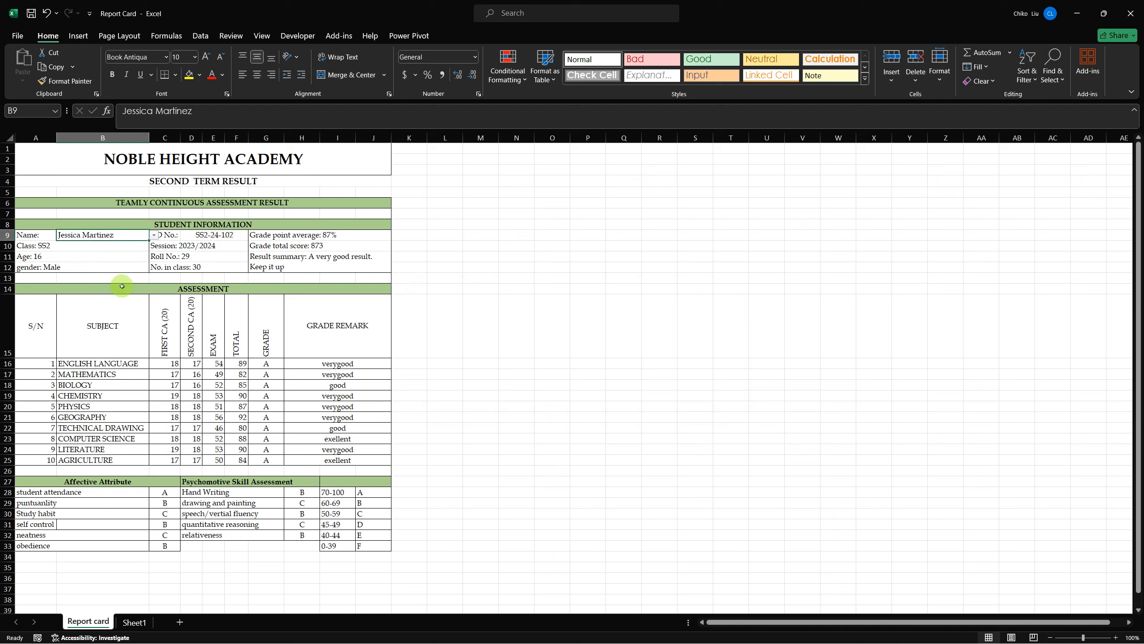
pyautogui.click(154, 235)
pyautogui.scroll(-3, 120, 280)
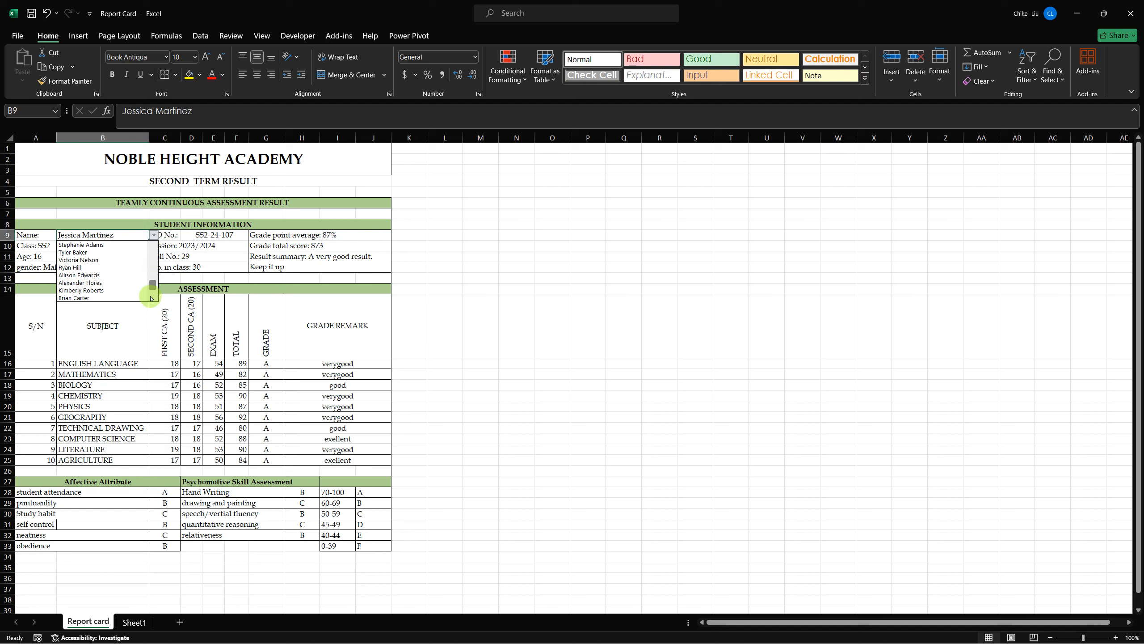
pyautogui.click(118, 290)
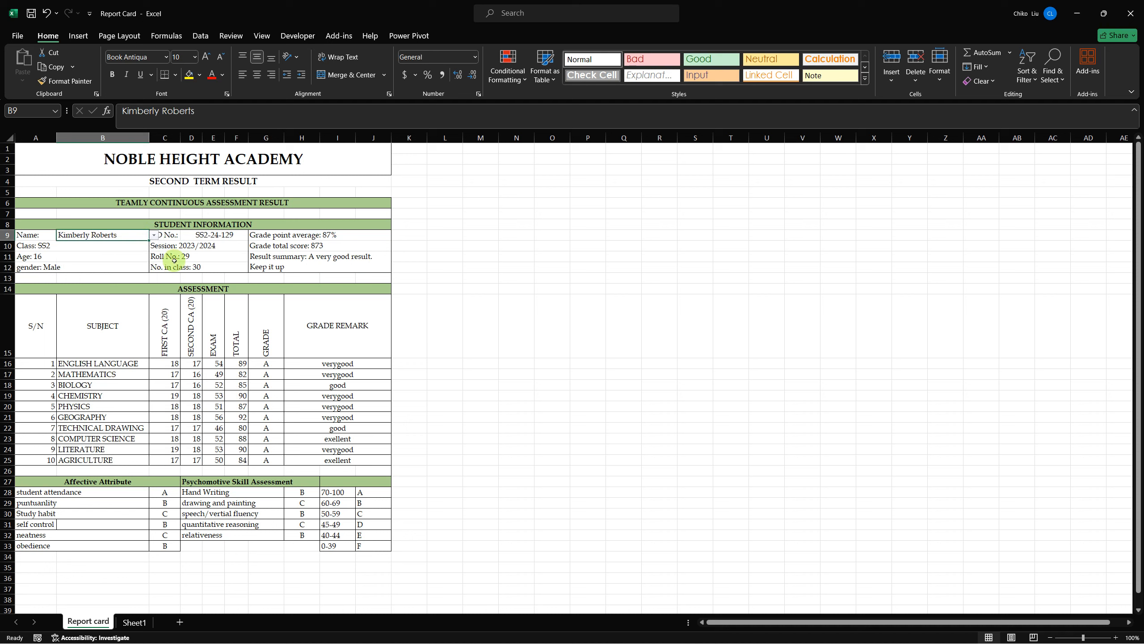
pyautogui.click(204, 238)
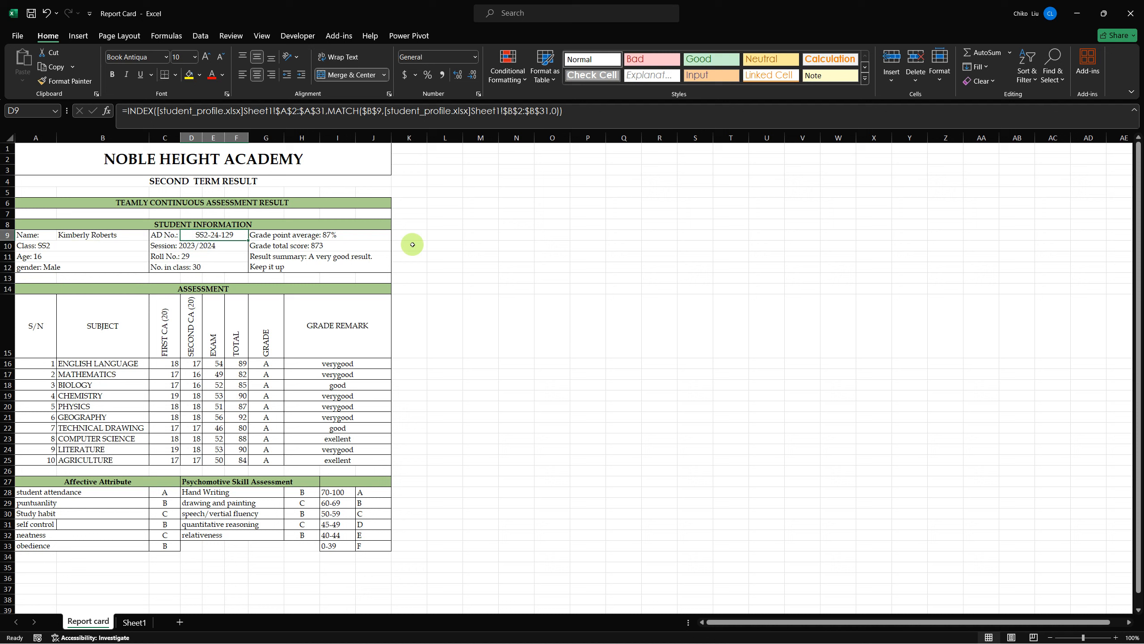
# Start an XLOOKUP formula in cell L9 with the name cell $B$9 as the lookup value
pyautogui.click(442, 240)
pyautogui.write('=XL')
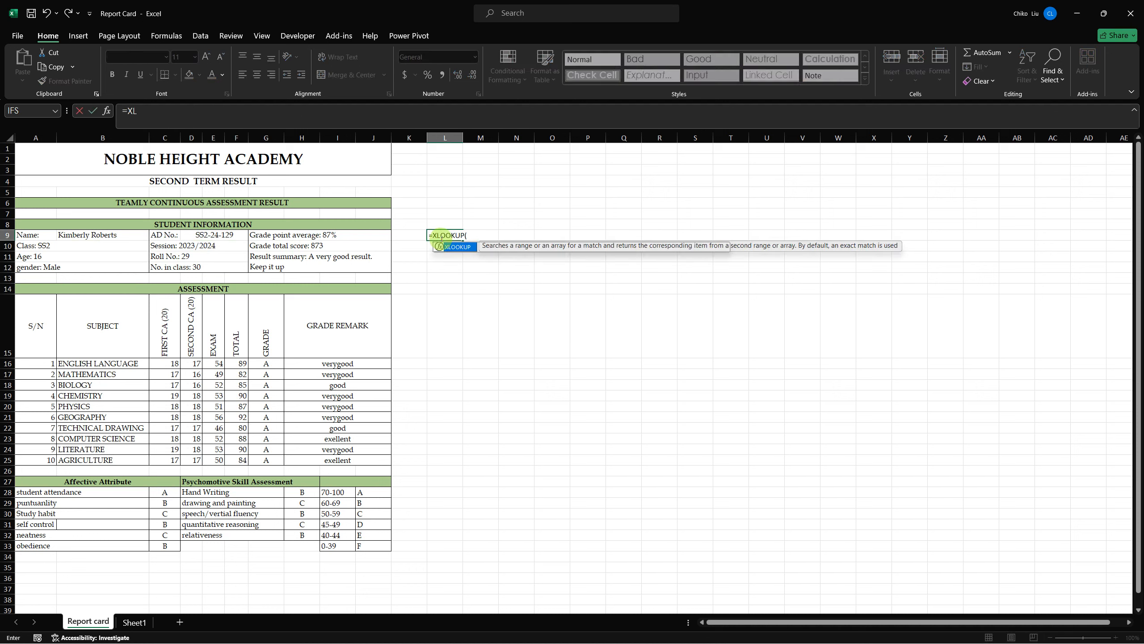
pyautogui.press('Tab')
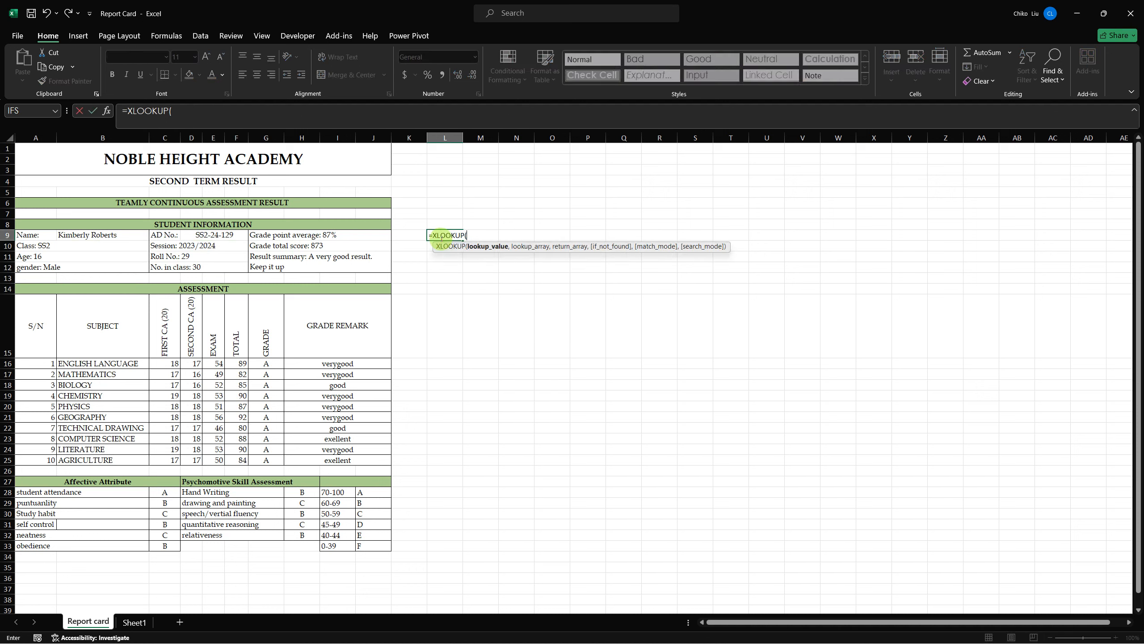
pyautogui.click(123, 235)
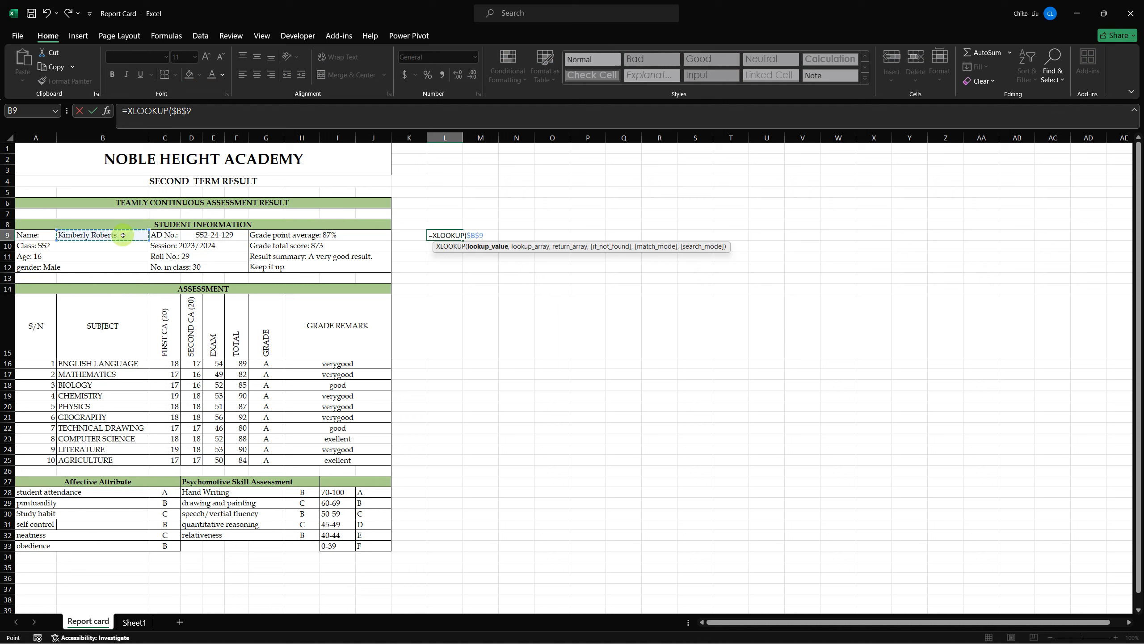
pyautogui.write(',')
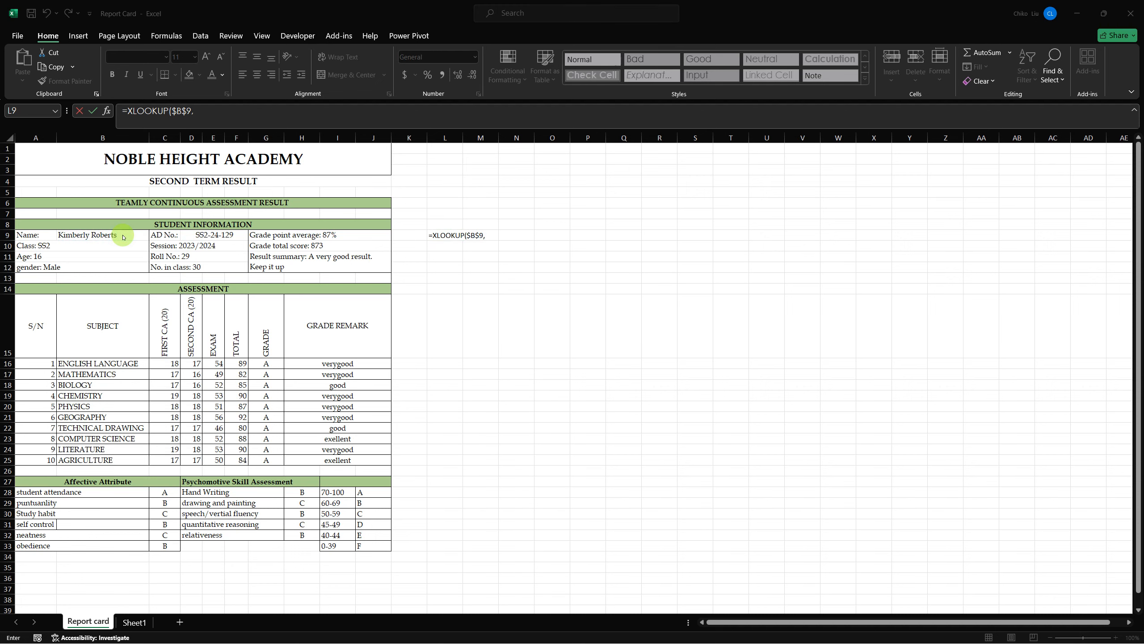
# Set the XLOOKUP lookup array to the student names $B$2:$B$31 on Sheet1 of the student_profile workbook
pyautogui.hotkey('ctrl', 'Tab')
pyautogui.click(130, 162)
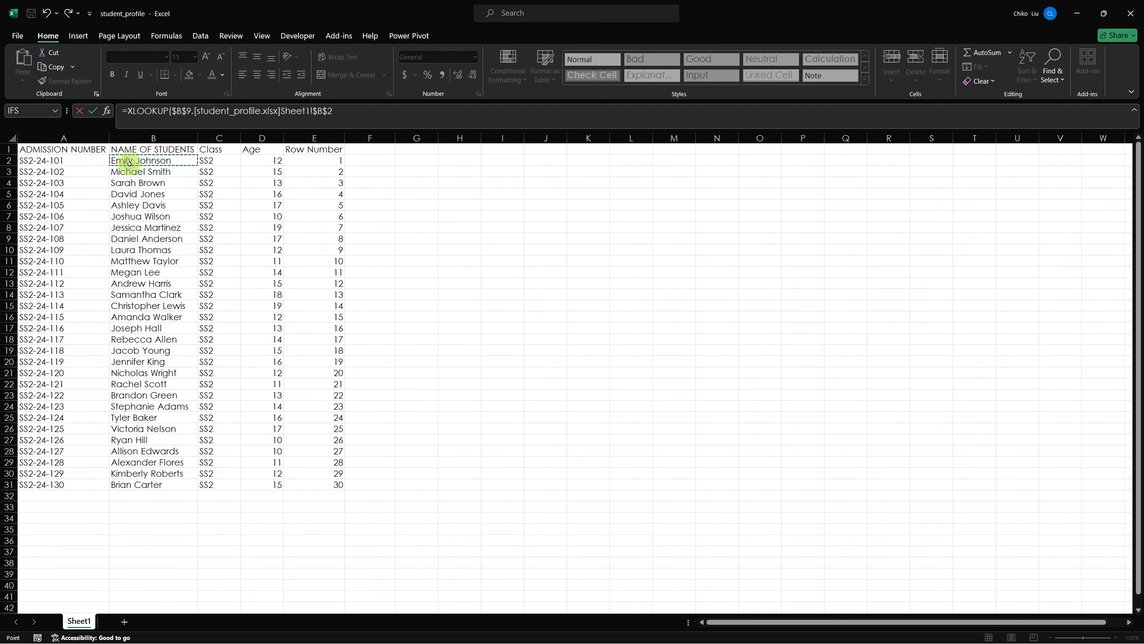
pyautogui.moveTo(130, 161); pyautogui.dragTo(136, 485)
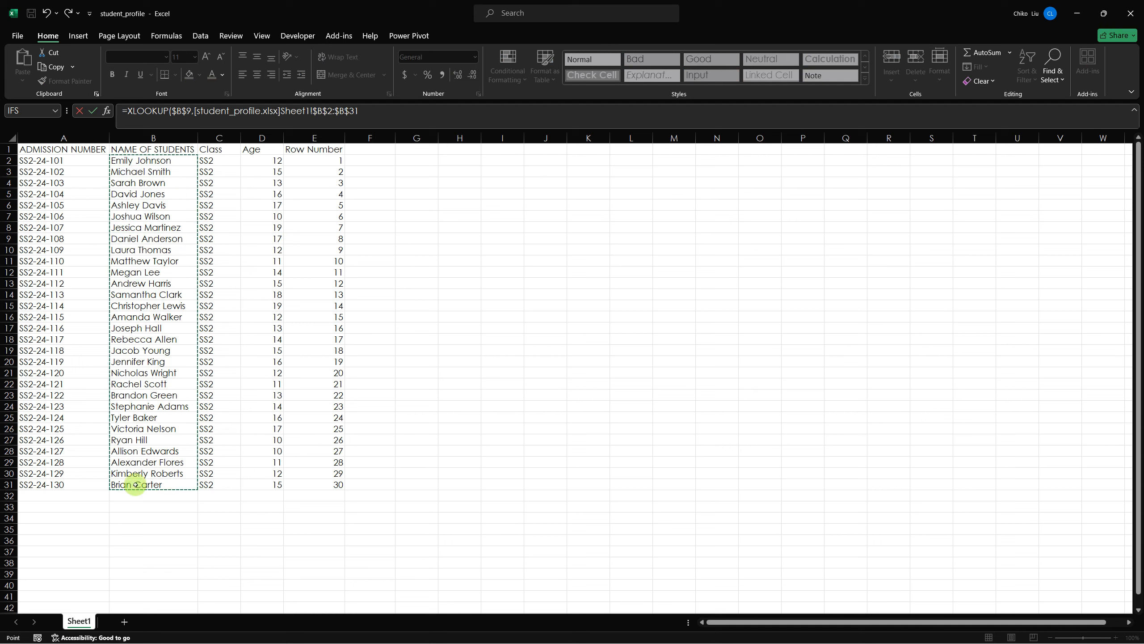
pyautogui.write(',')
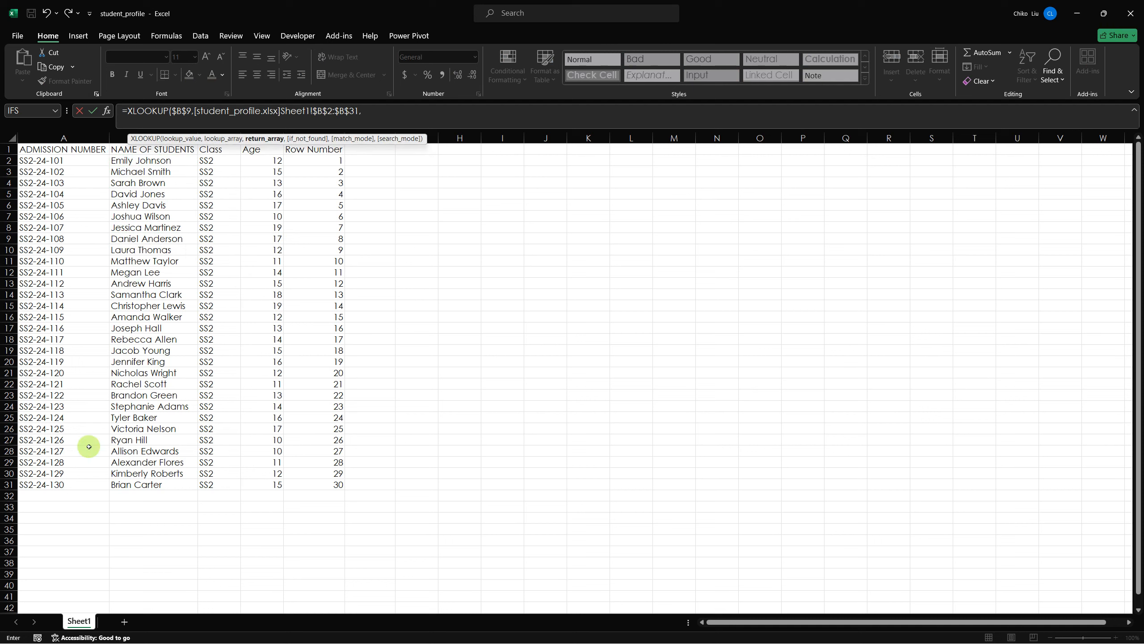
# Complete the XLOOKUP with return array $A$2:$A$31 from student_profile, "" if not found and match mode 0
pyautogui.moveTo(69, 162); pyautogui.dragTo(72, 483)
pyautogui.write(',')
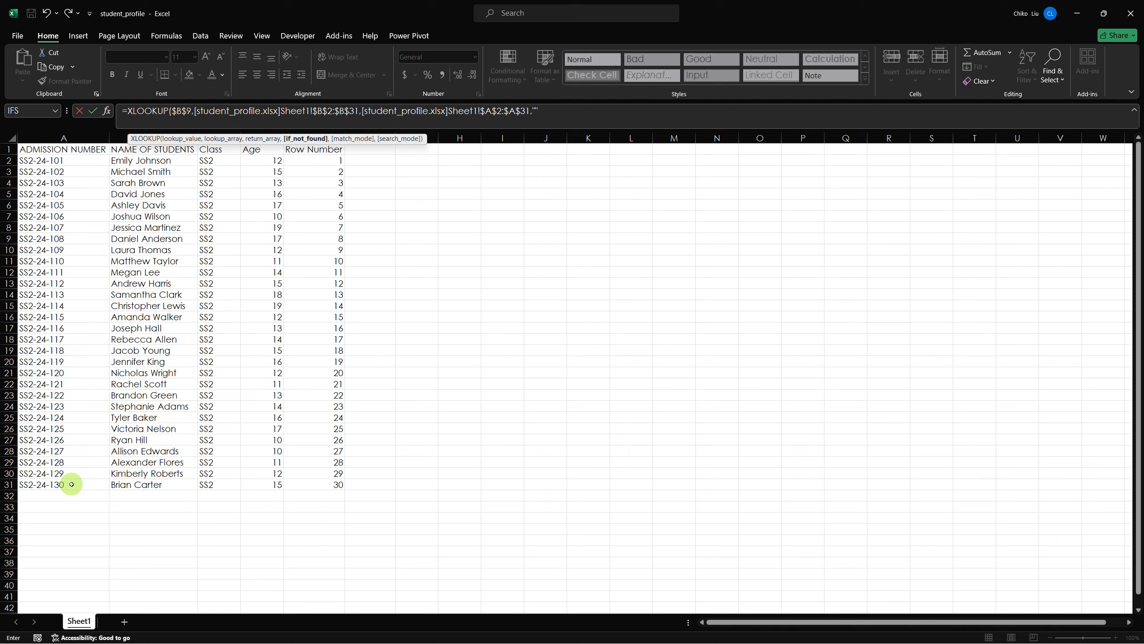
pyautogui.write(',')
pyautogui.write('0)')
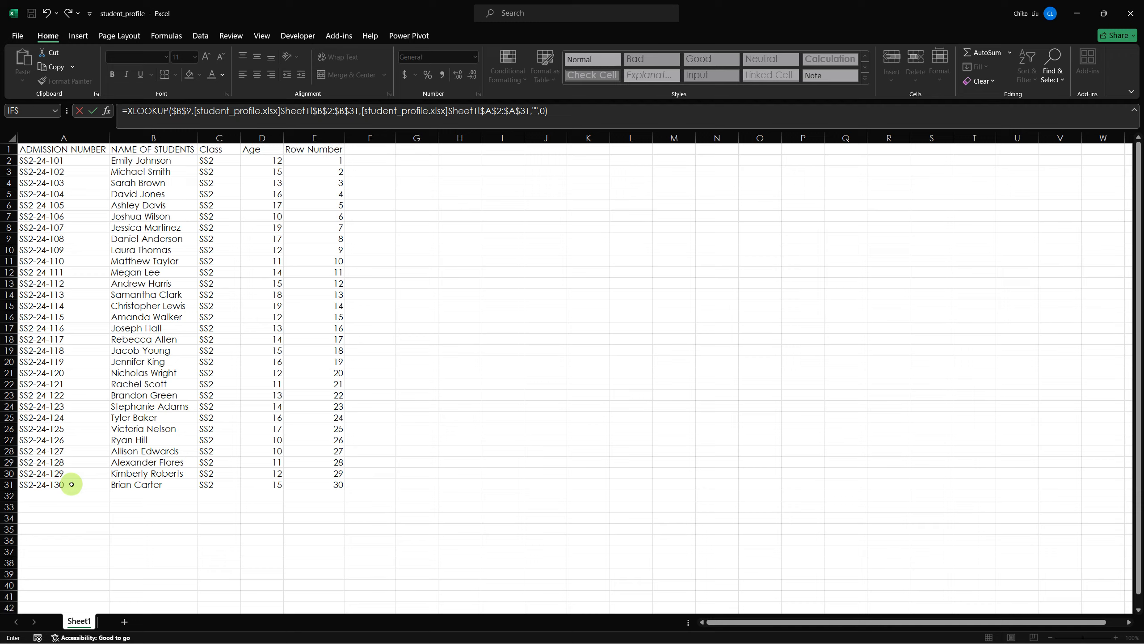
pyautogui.press('Return')
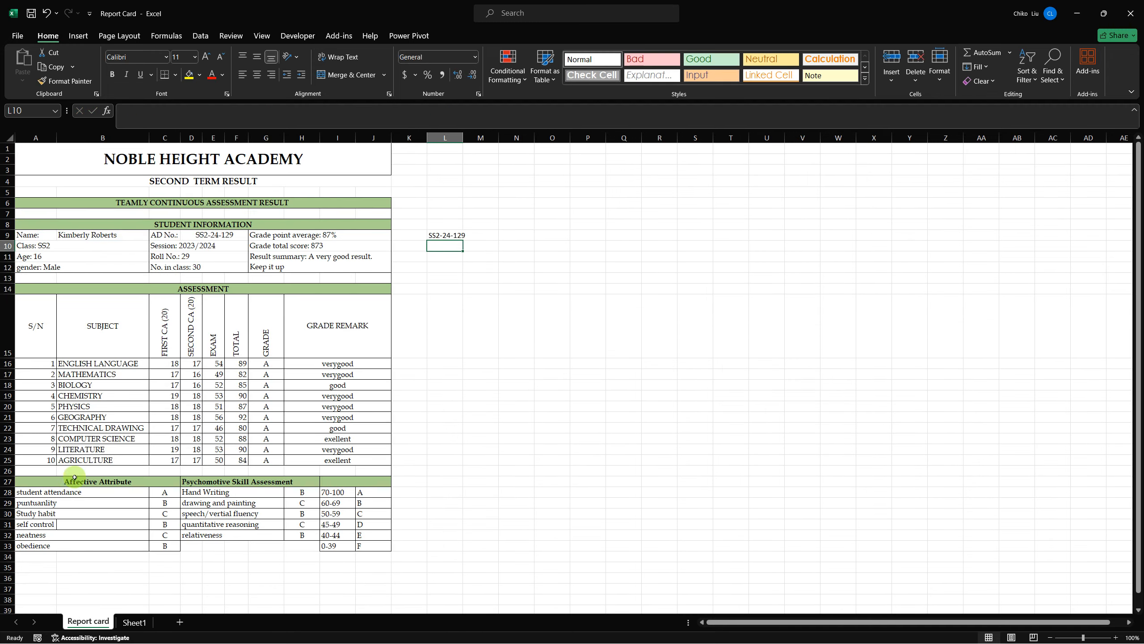
# Test both admission number lookups by choosing the 25th student and finally the first student from the B9 drop-down
pyautogui.click(102, 235)
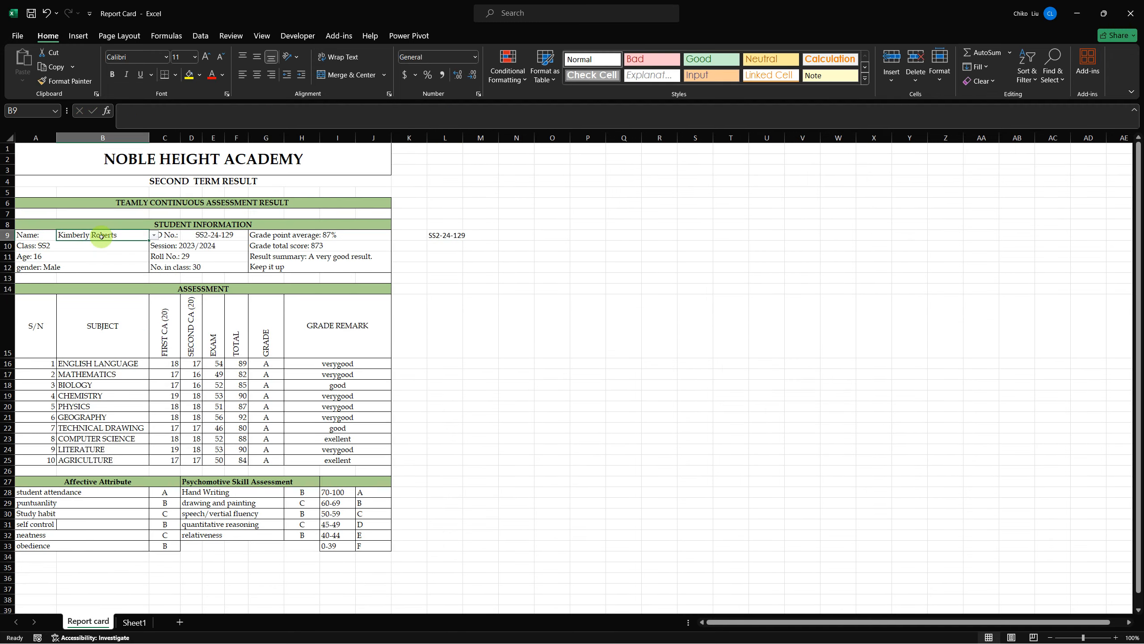
pyautogui.click(154, 234)
pyautogui.click(118, 260)
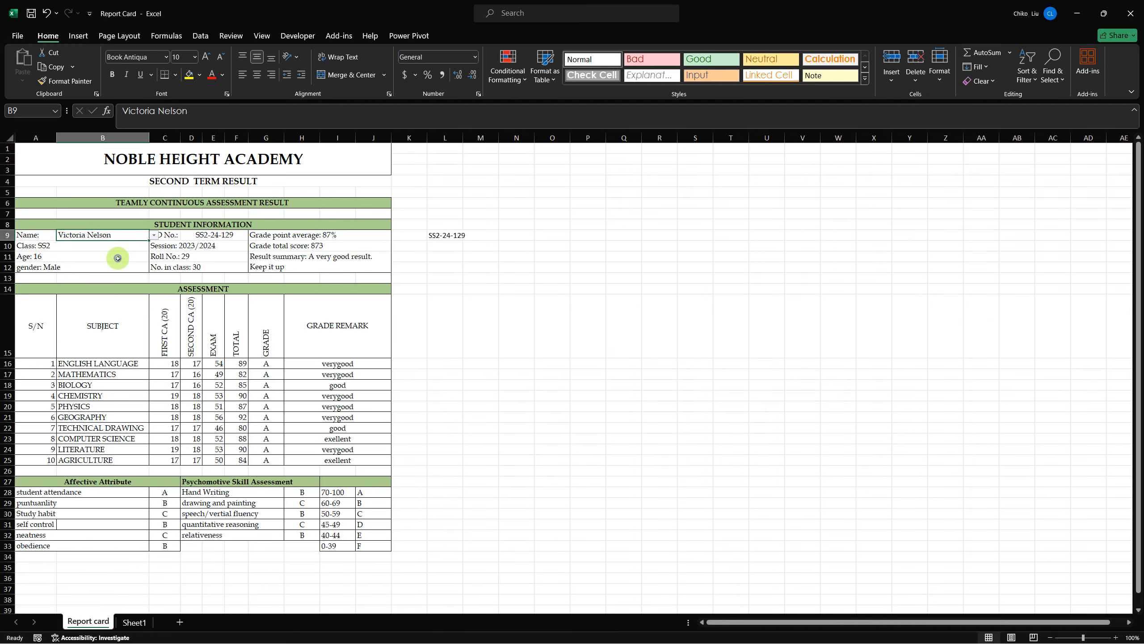
pyautogui.click(155, 235)
pyautogui.moveTo(153, 287); pyautogui.dragTo(152, 247)
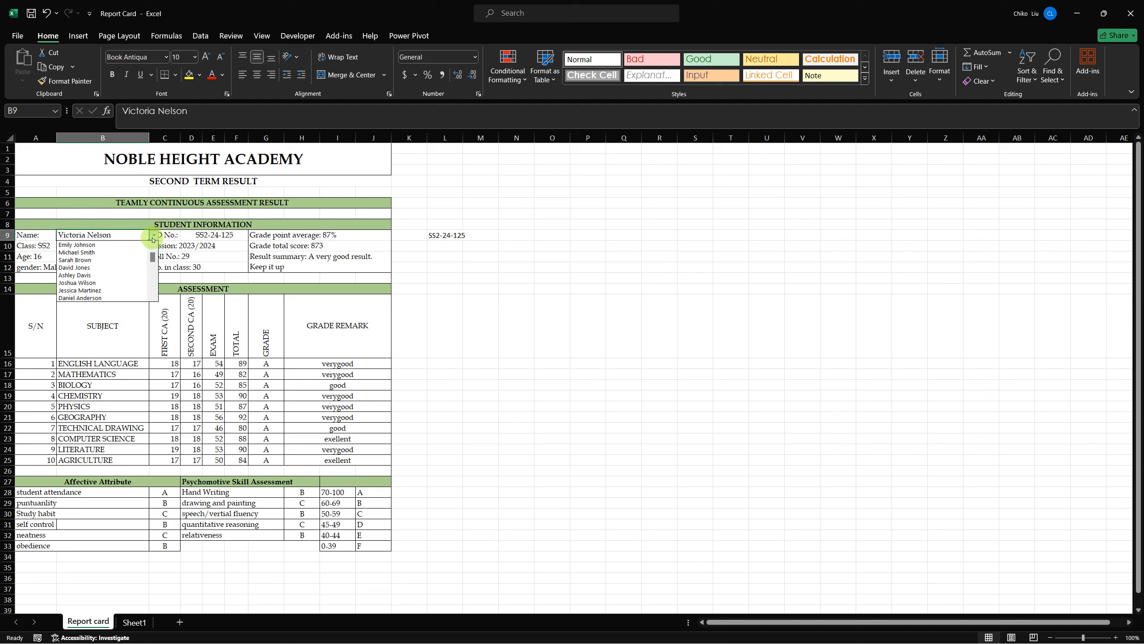
pyautogui.click(133, 246)
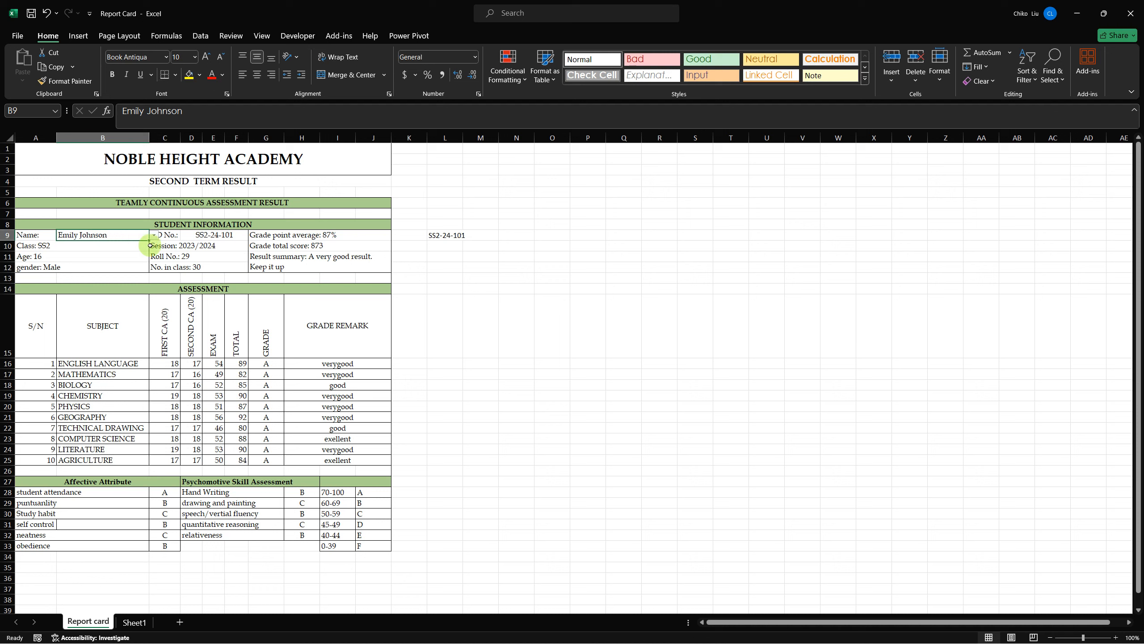
# Review the INDEX/MATCH formula in D9 and the XLOOKUP formula in L9
pyautogui.click(219, 238)
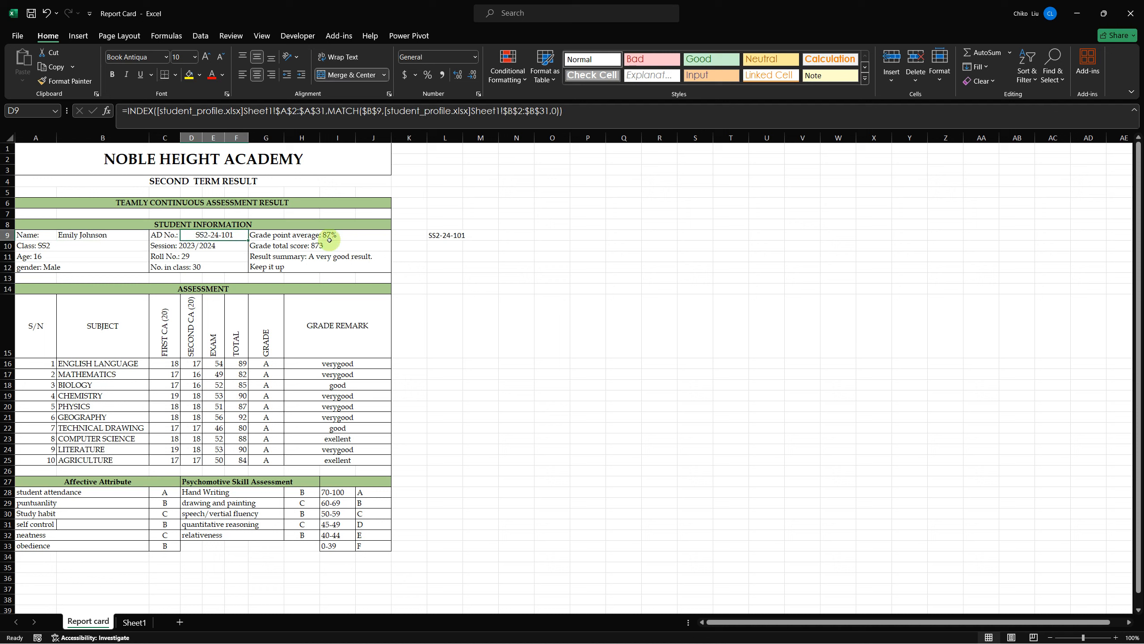
pyautogui.click(443, 235)
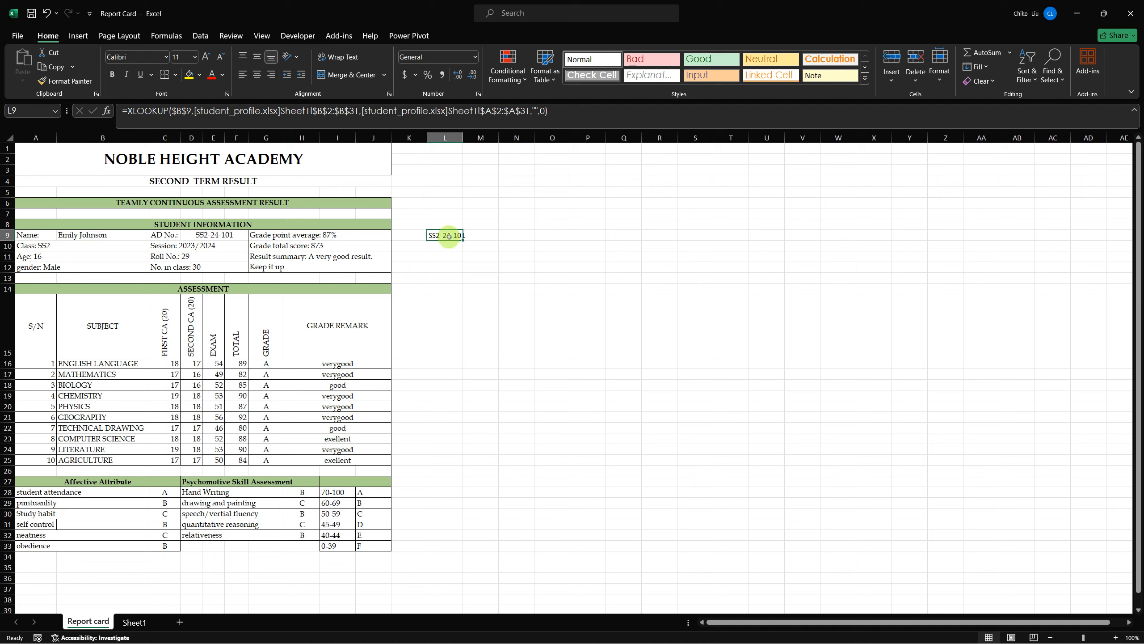
# Shorten the text in C10 to the label "Session:" and unmerge C10:F10
pyautogui.click(170, 245)
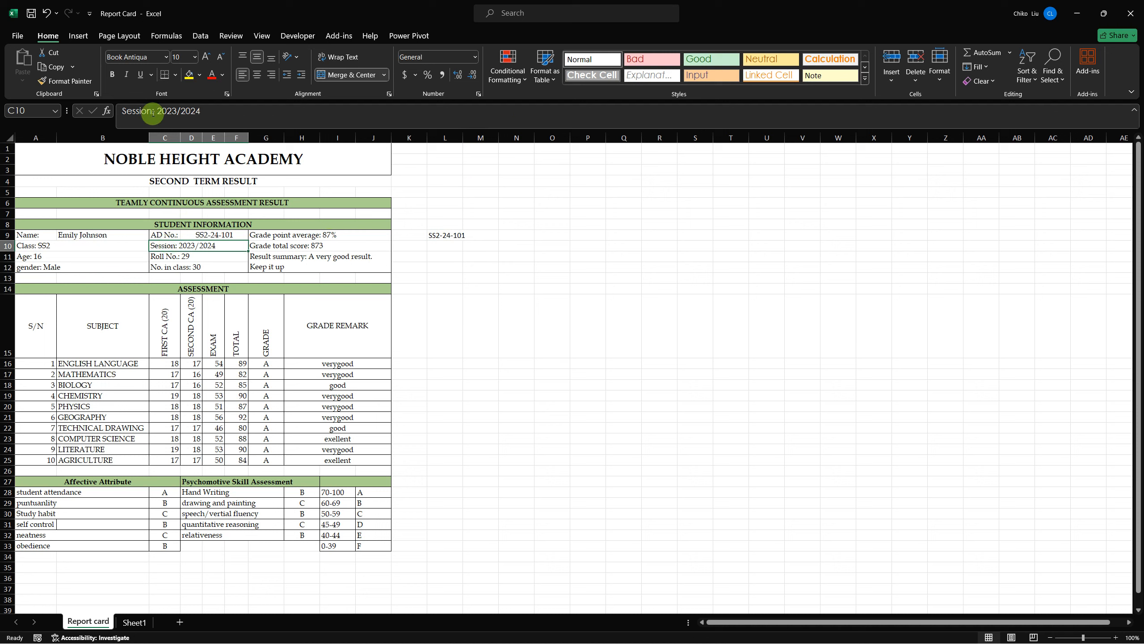
pyautogui.moveTo(157, 112); pyautogui.dragTo(206, 110)
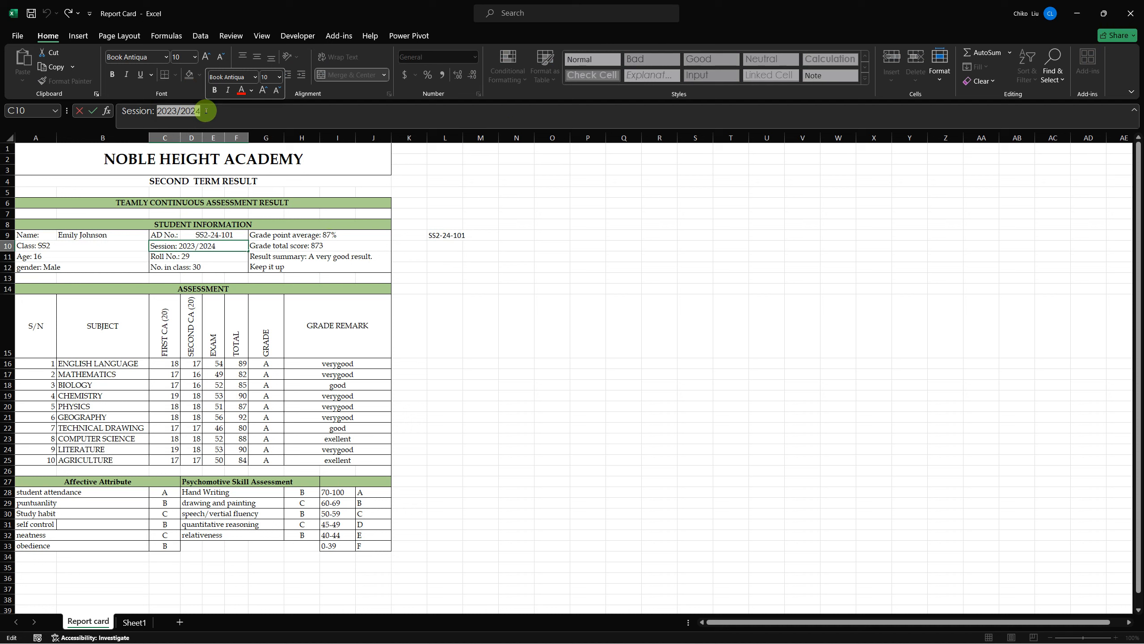
pyautogui.press('BackSpace')
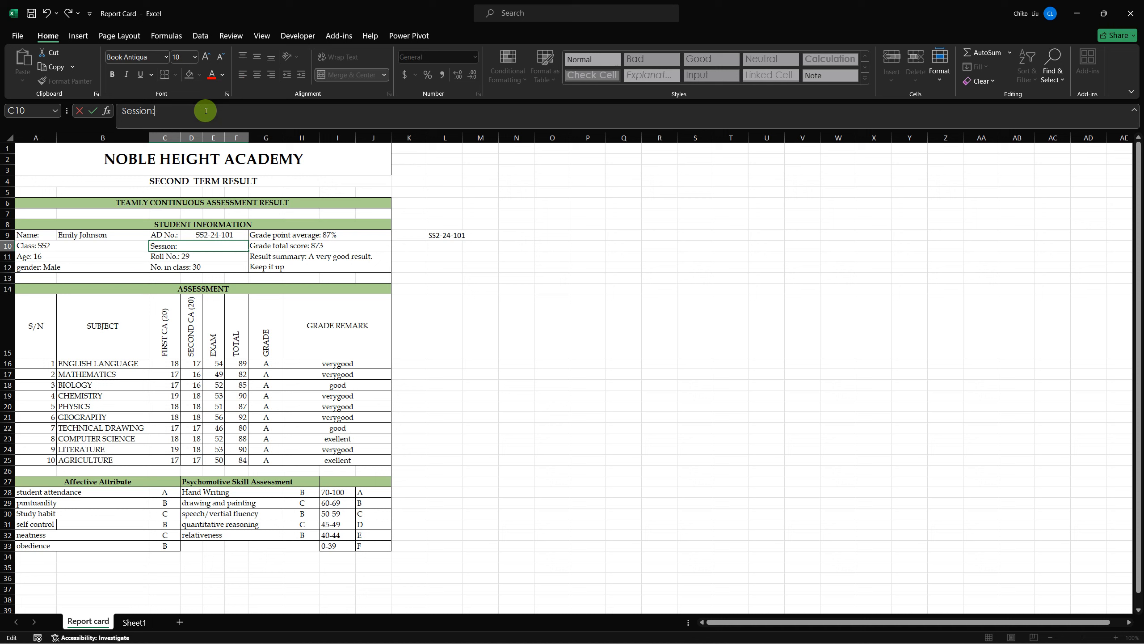
pyautogui.press('Return')
pyautogui.press('Up')
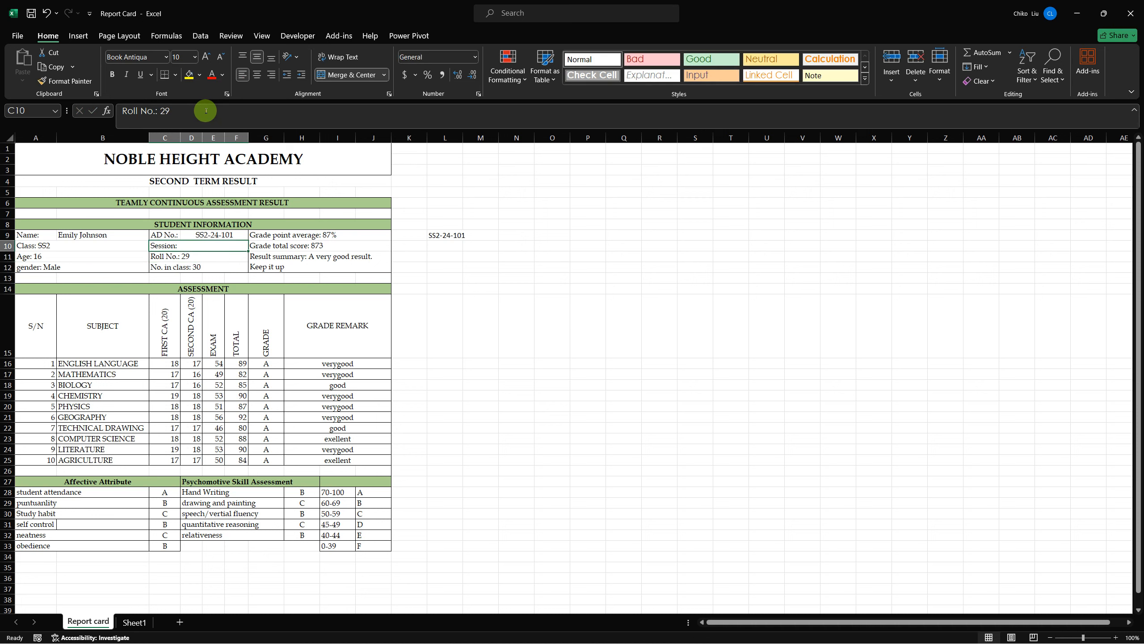
pyautogui.click(331, 75)
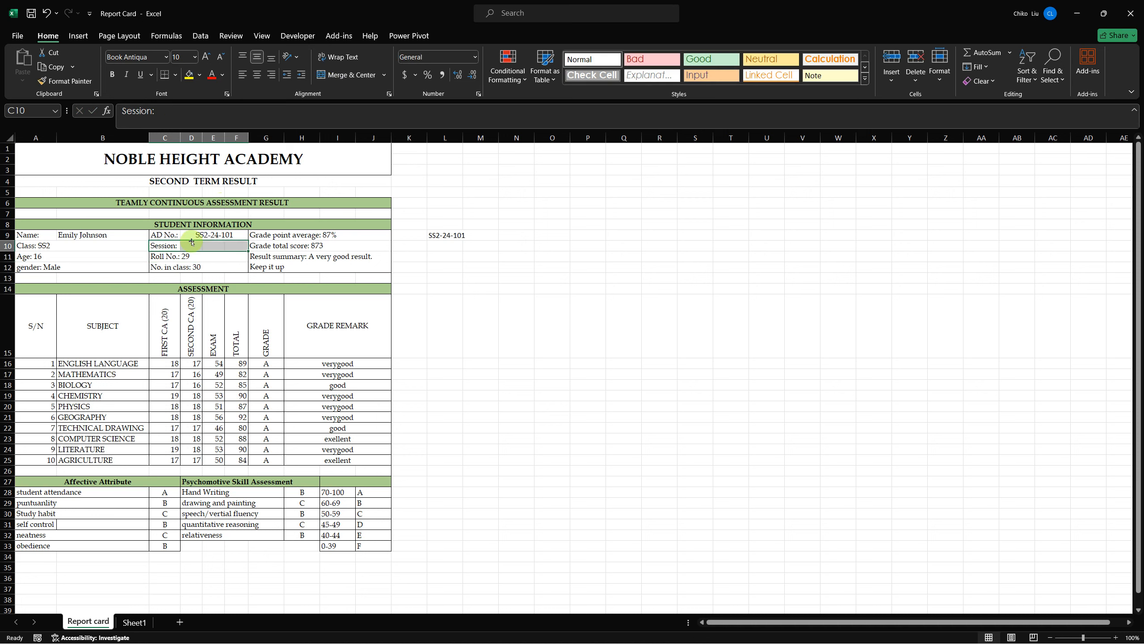
# Merge and center D10:F10 and enter the session 2023/2024 in it
pyautogui.moveTo(189, 245); pyautogui.dragTo(235, 245)
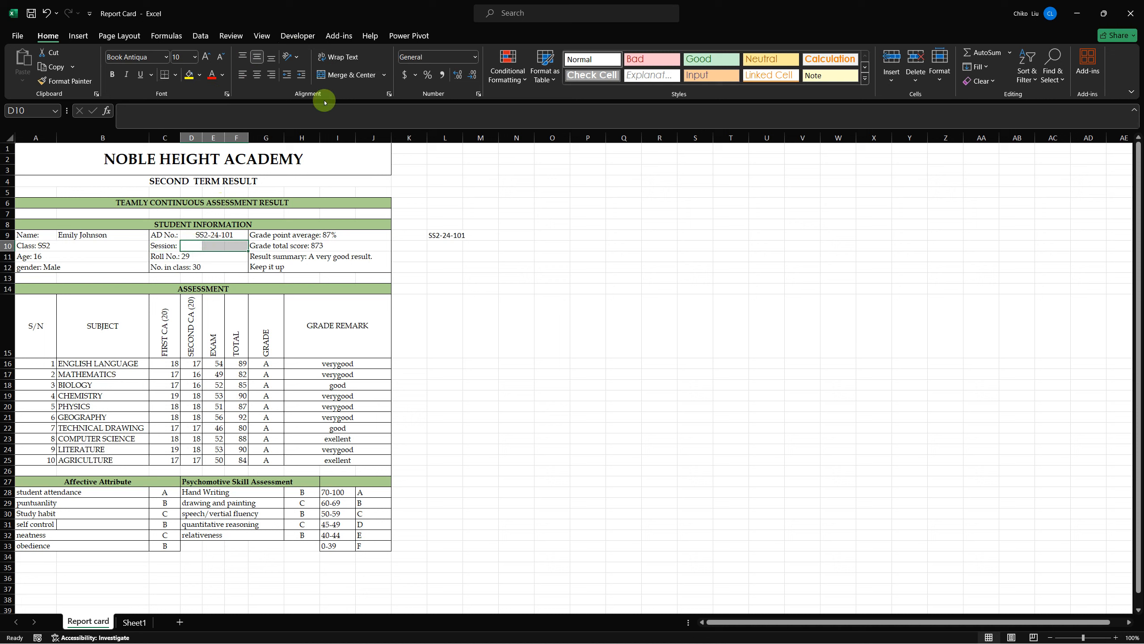
pyautogui.click(332, 77)
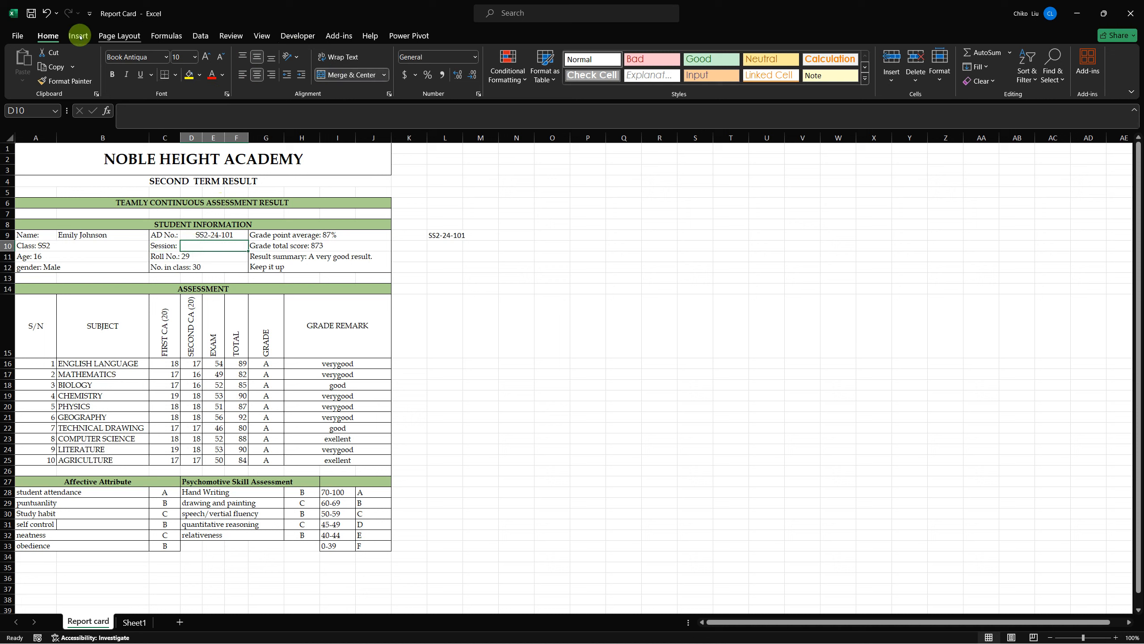
pyautogui.click(200, 36)
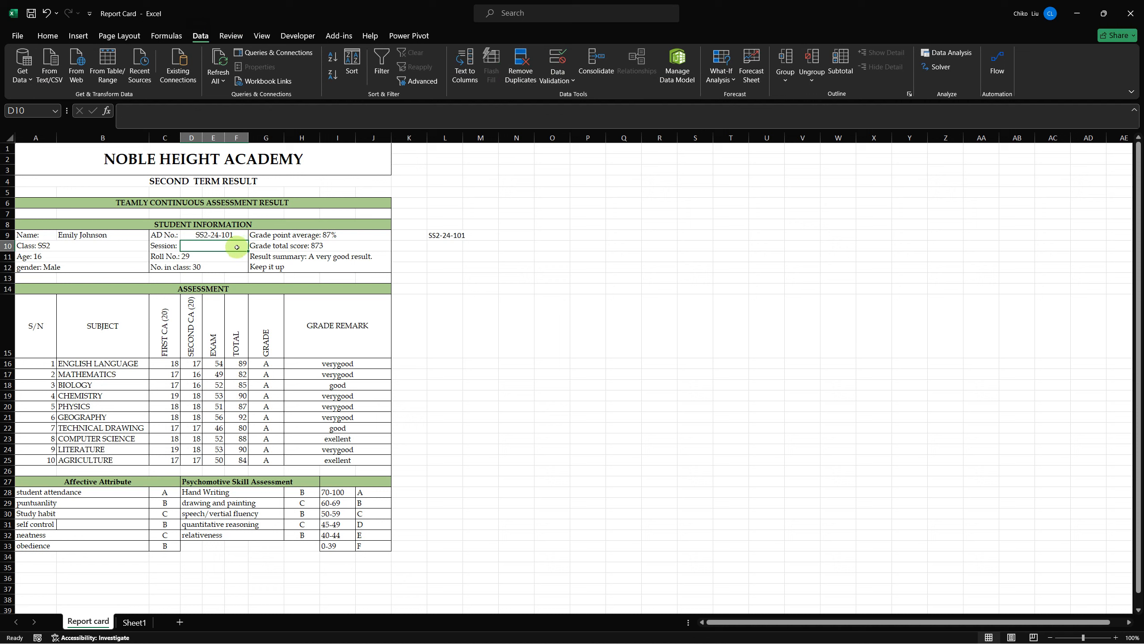
pyautogui.write('2023/2')
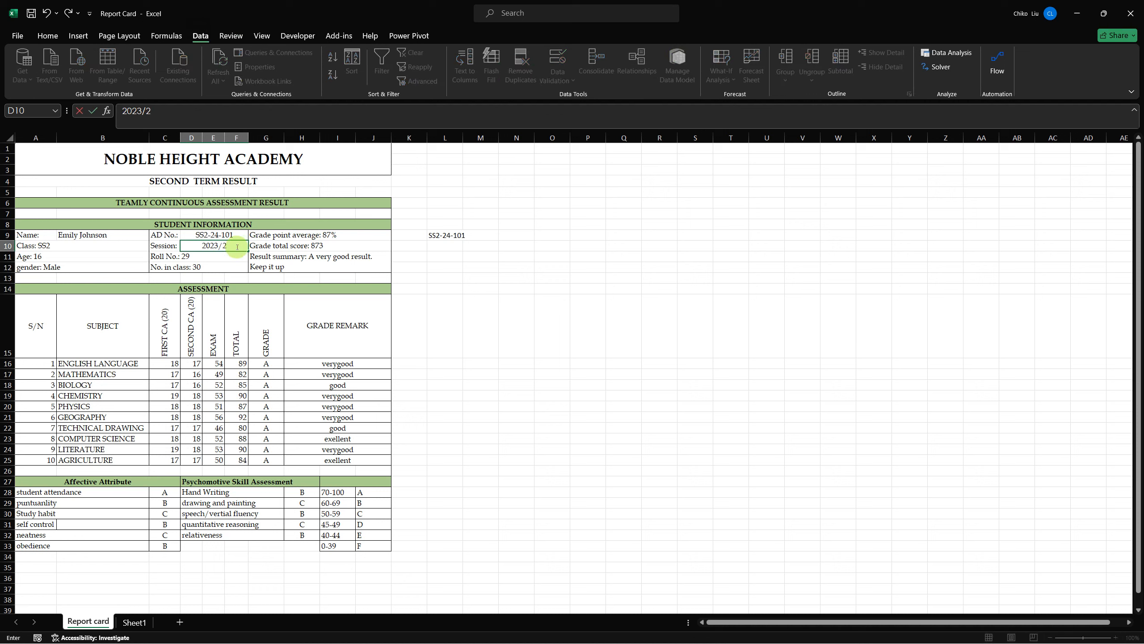
pyautogui.write('024')
pyautogui.press('Return')
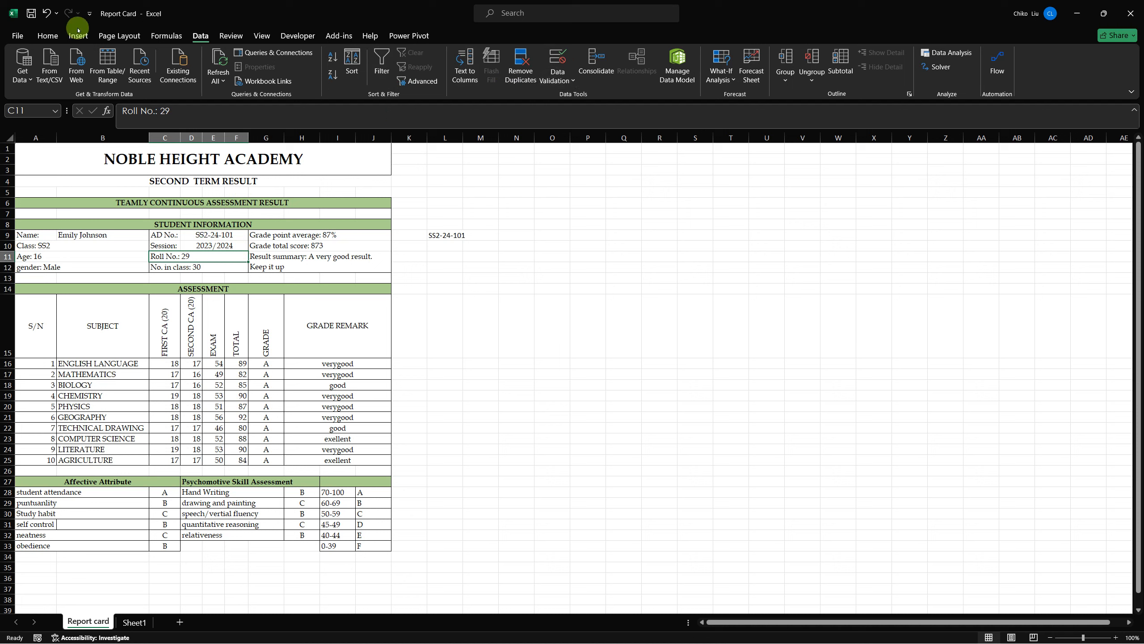
# Unmerge C11:F11 and shorten the text in C11 to the label "Roll No.:"
pyautogui.click(47, 36)
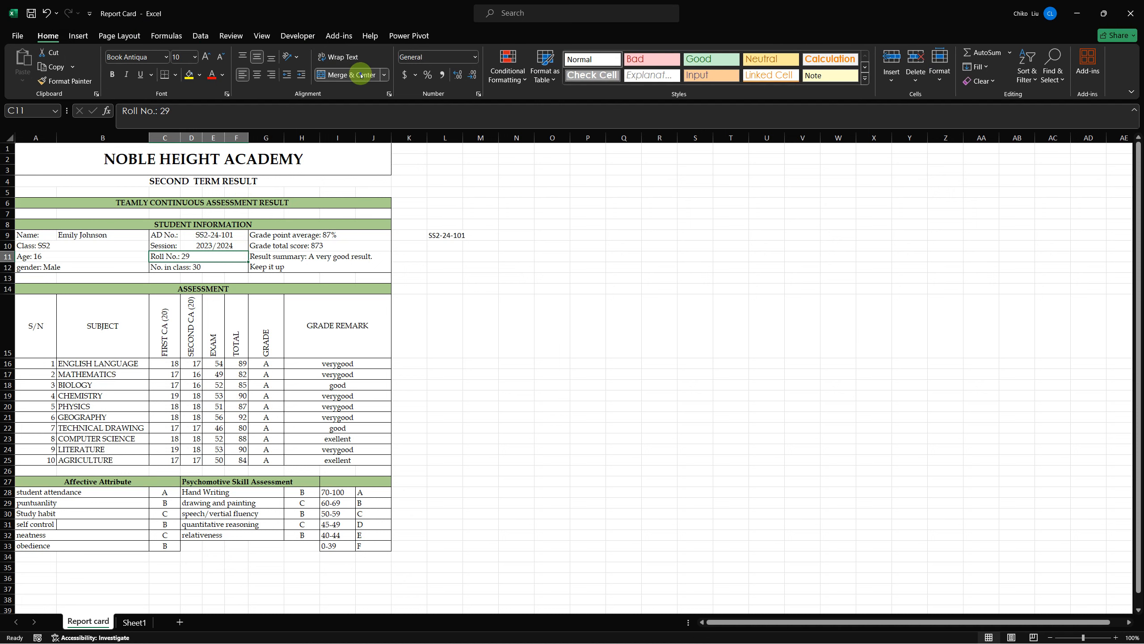
pyautogui.click(361, 75)
pyautogui.click(175, 257)
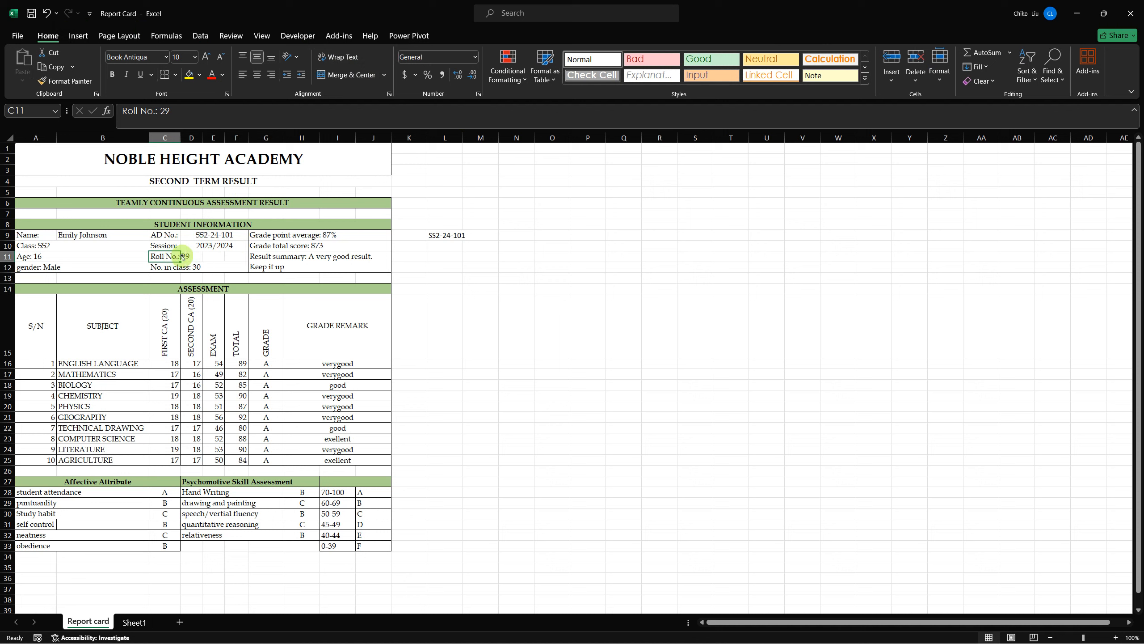
pyautogui.click(185, 256)
pyautogui.click(174, 257)
pyautogui.click(173, 112)
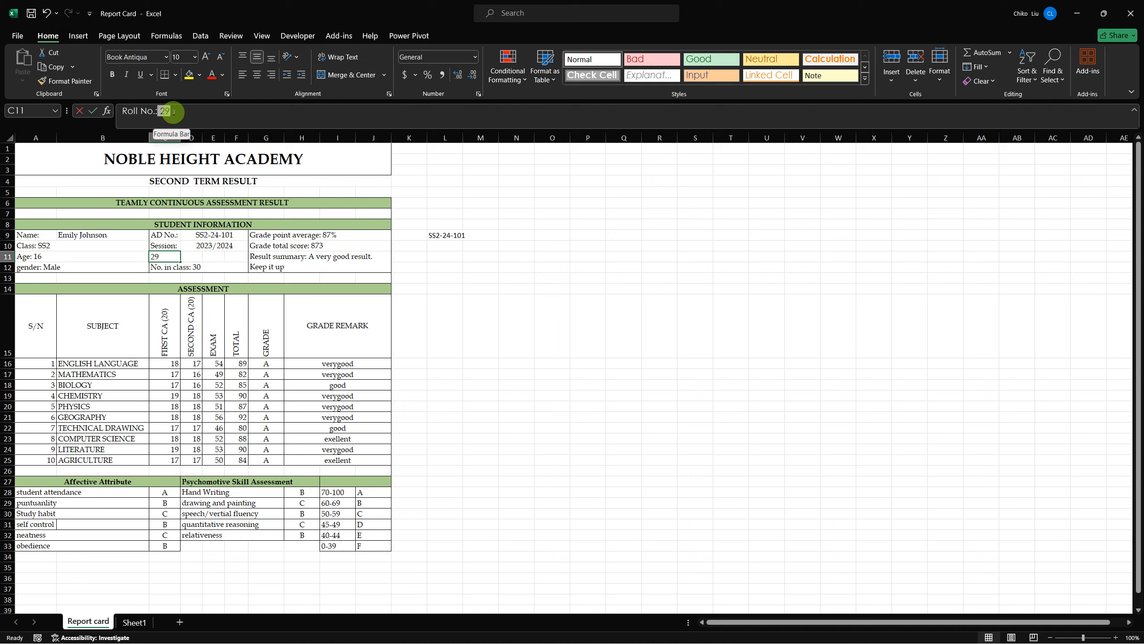
pyautogui.press('BackSpace')
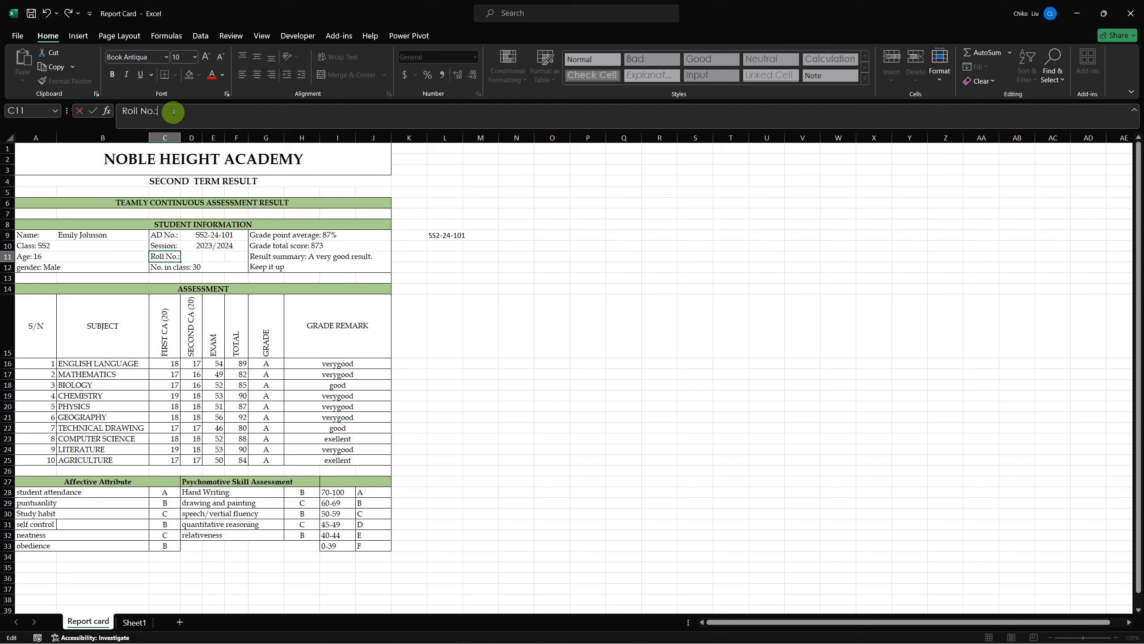
pyautogui.press('Tab')
# Merge and center D11:F11 beside the roll number label
pyautogui.hotkey('shift', 'Right')
pyautogui.hotkey('shift', 'Right')
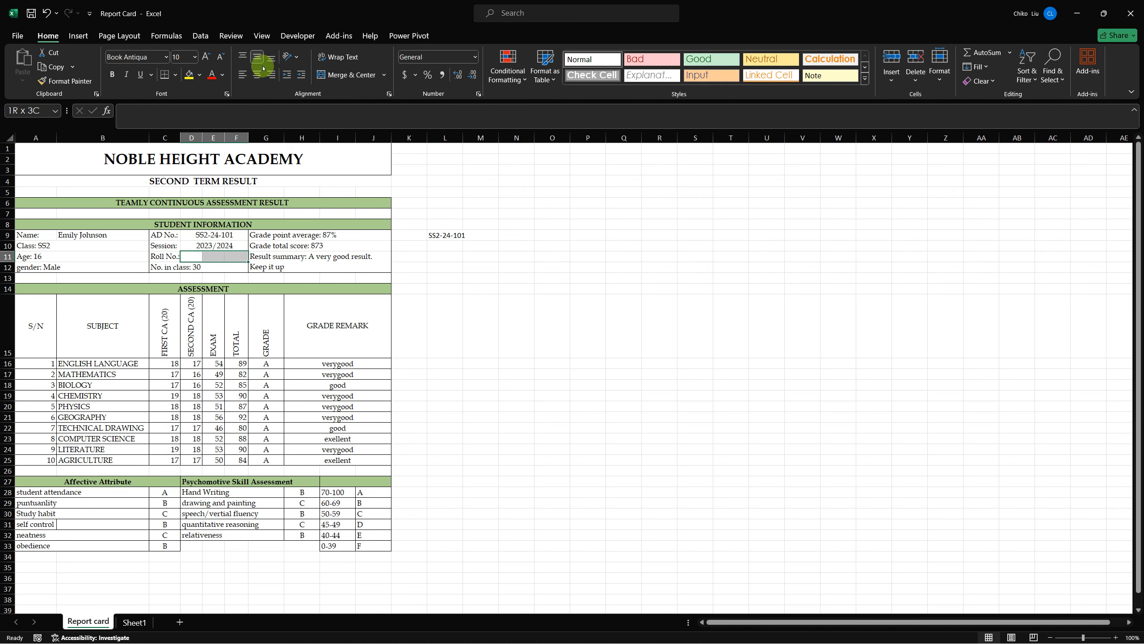
pyautogui.click(335, 76)
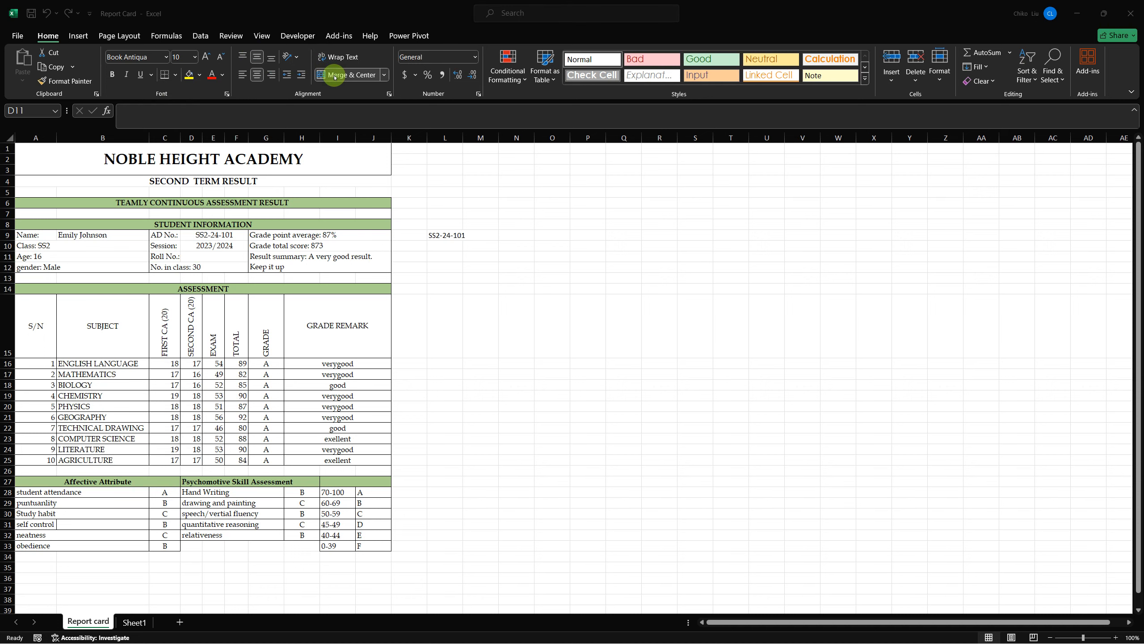
# Compare the student name in B9 of the report card with the NAME OF STUDENTS column in the student_profile workbook
pyautogui.hotkey('alt', 'Tab')
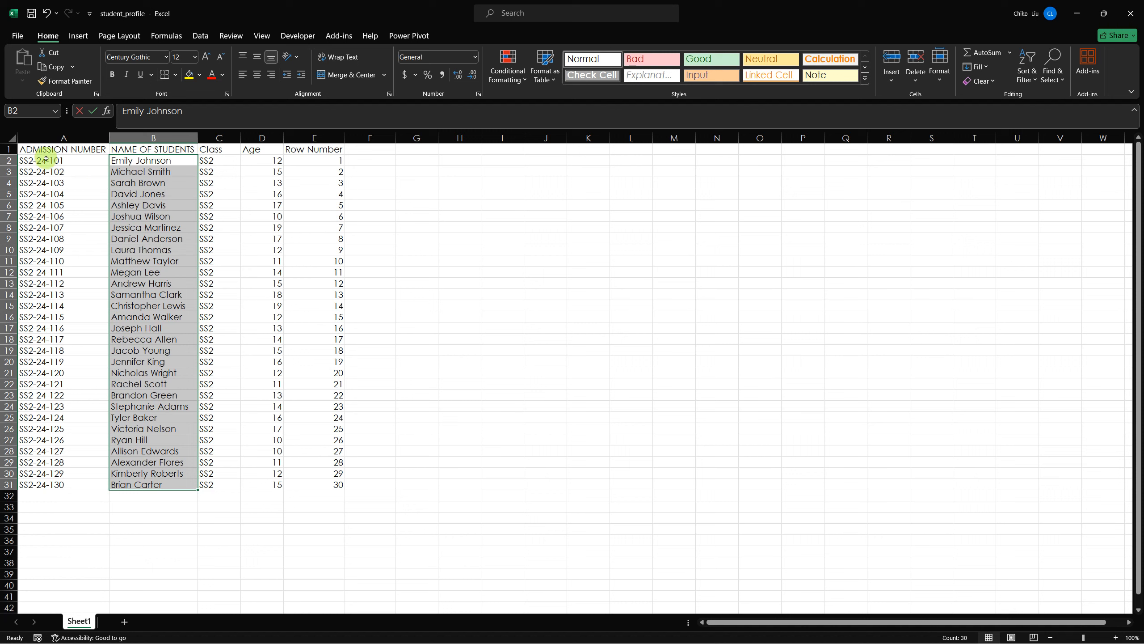
pyautogui.moveTo(134, 161); pyautogui.dragTo(133, 274)
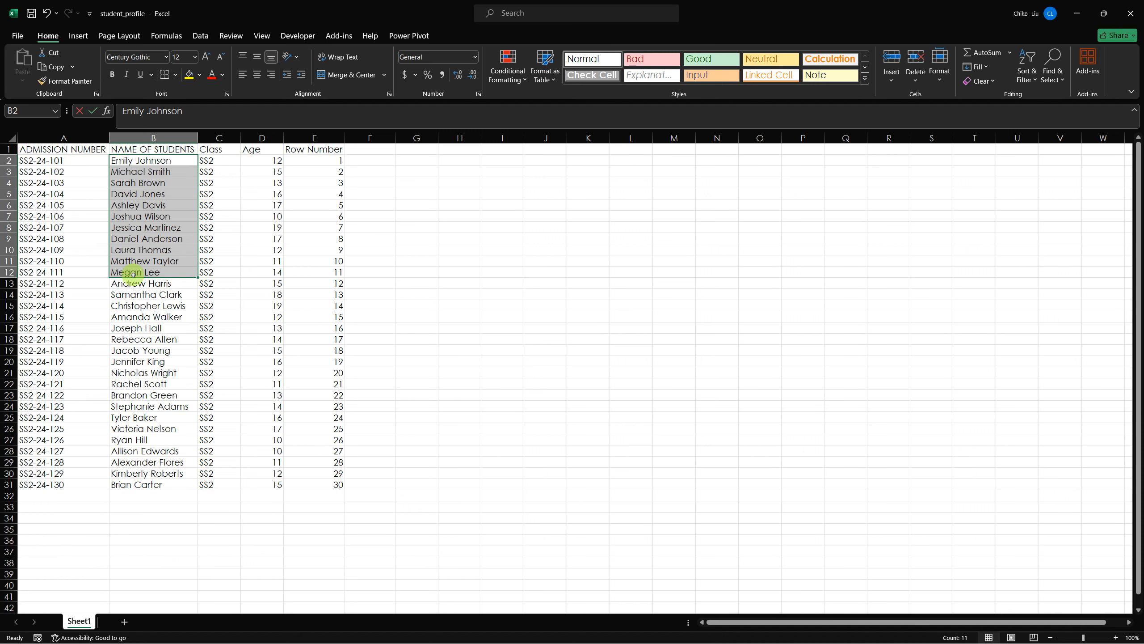
pyautogui.hotkey('alt', 'Tab')
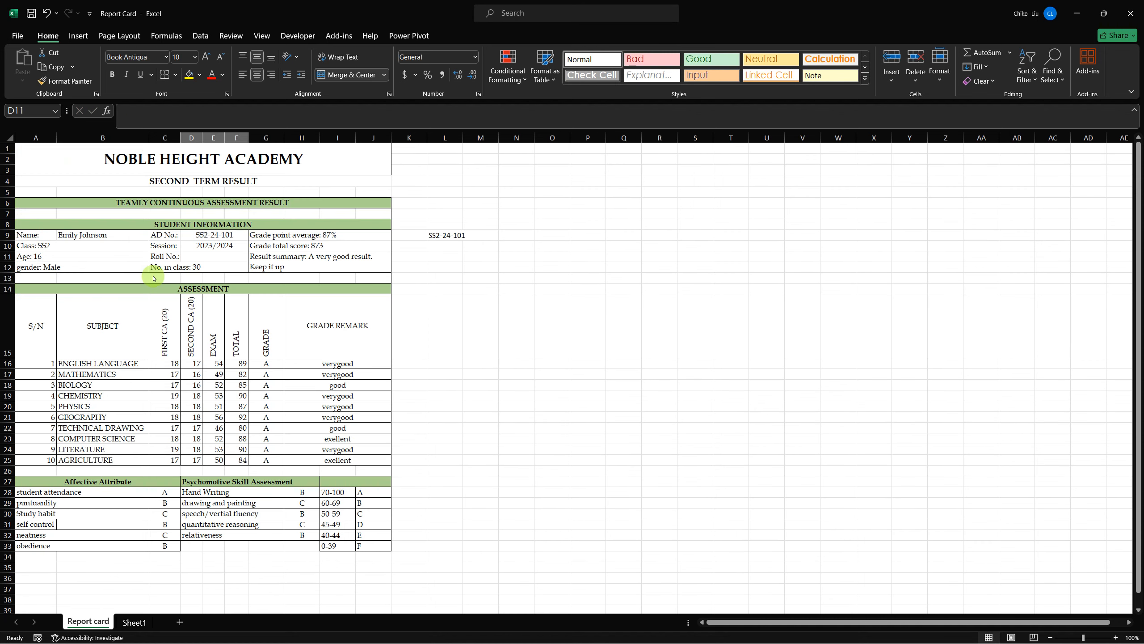
pyautogui.click(140, 237)
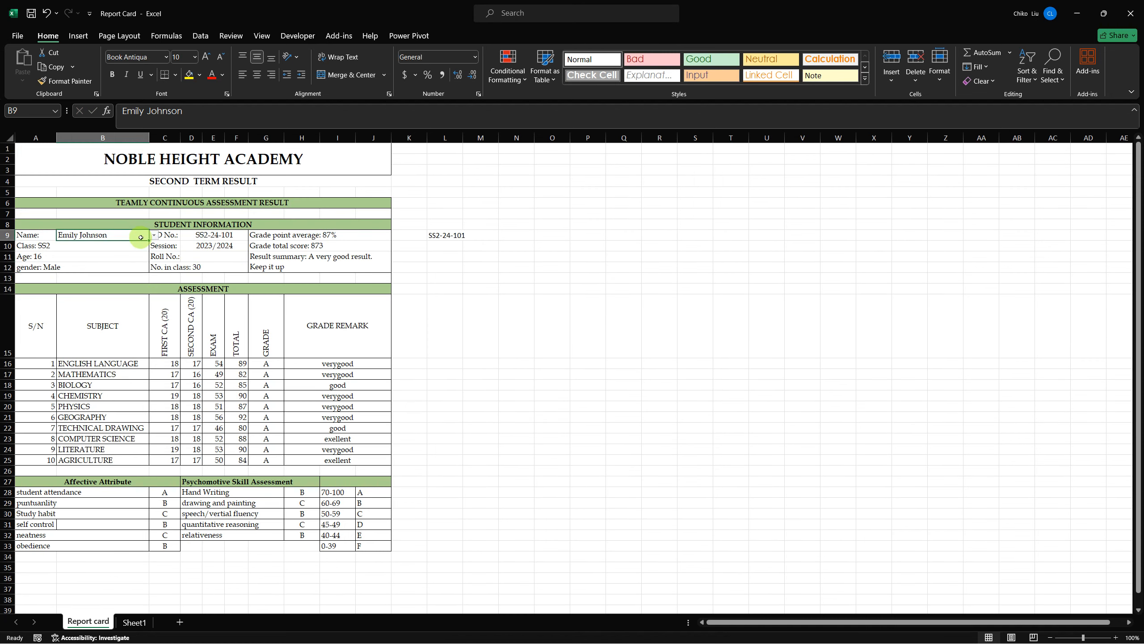
pyautogui.hotkey('alt', 'Tab')
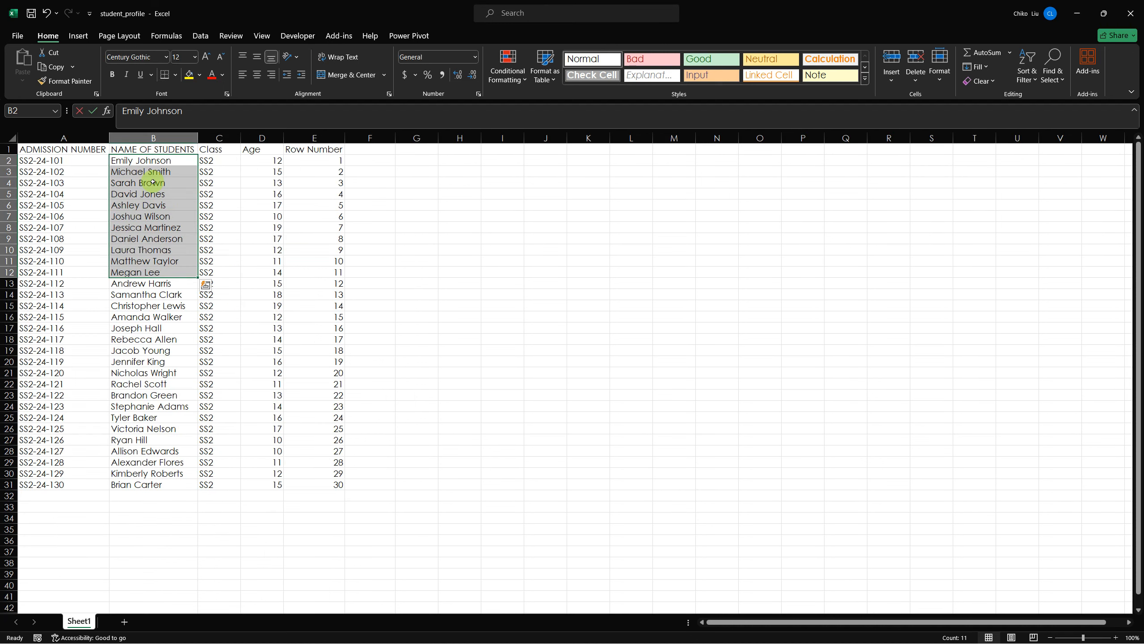
pyautogui.hotkey('alt', 'Tab')
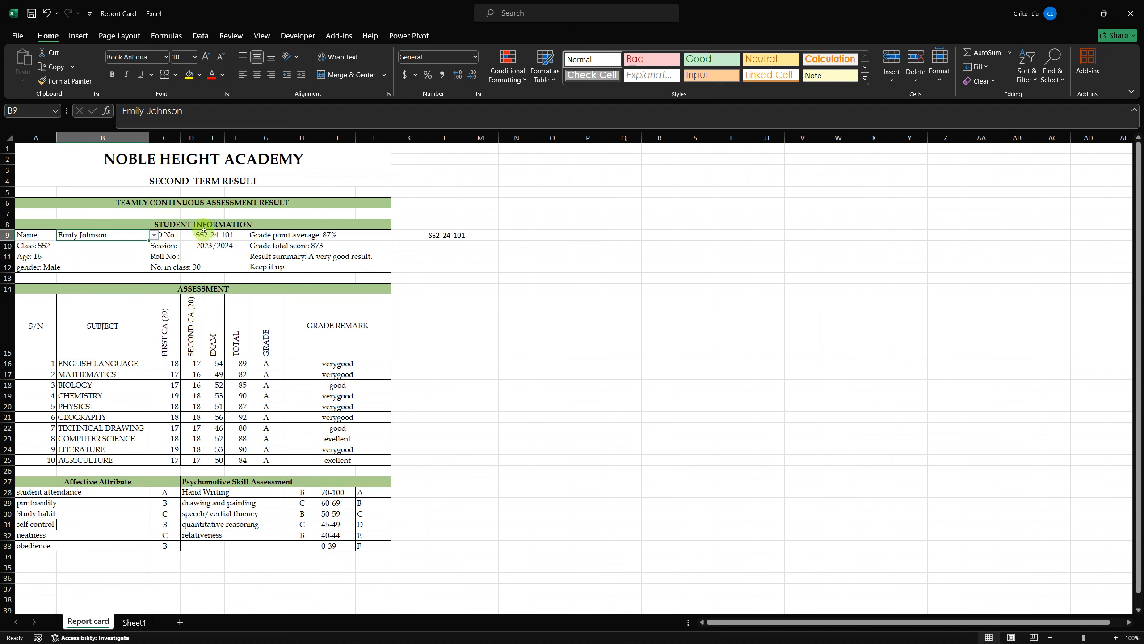
# Start a VLOOKUP formula in D11 with the name cell $B$9 as the lookup value
pyautogui.click(210, 256)
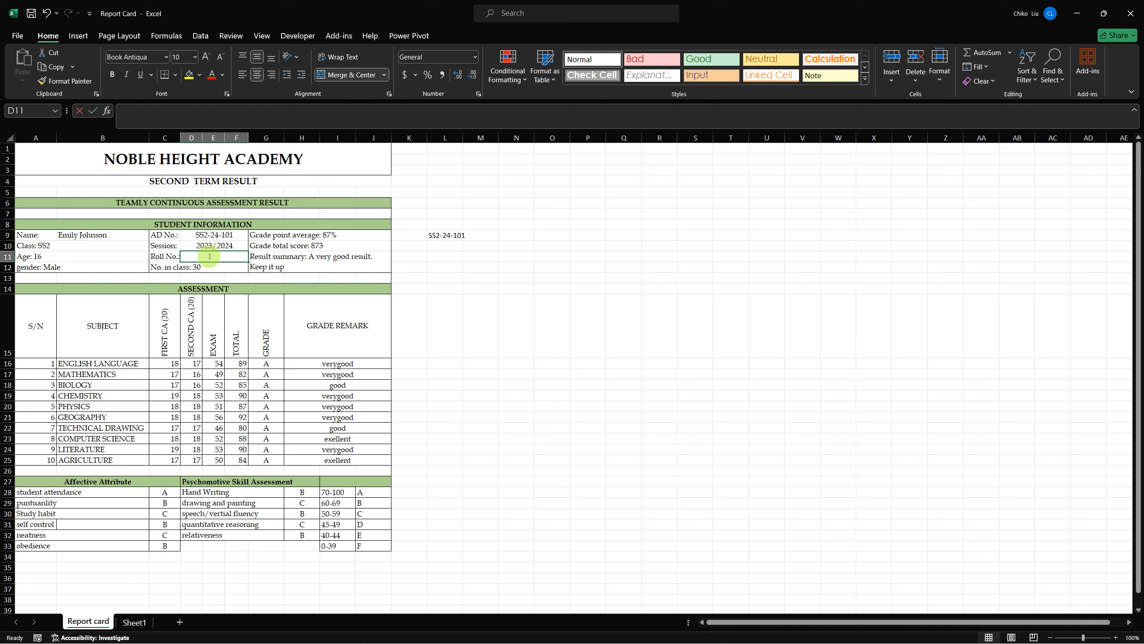
pyautogui.write('=VL')
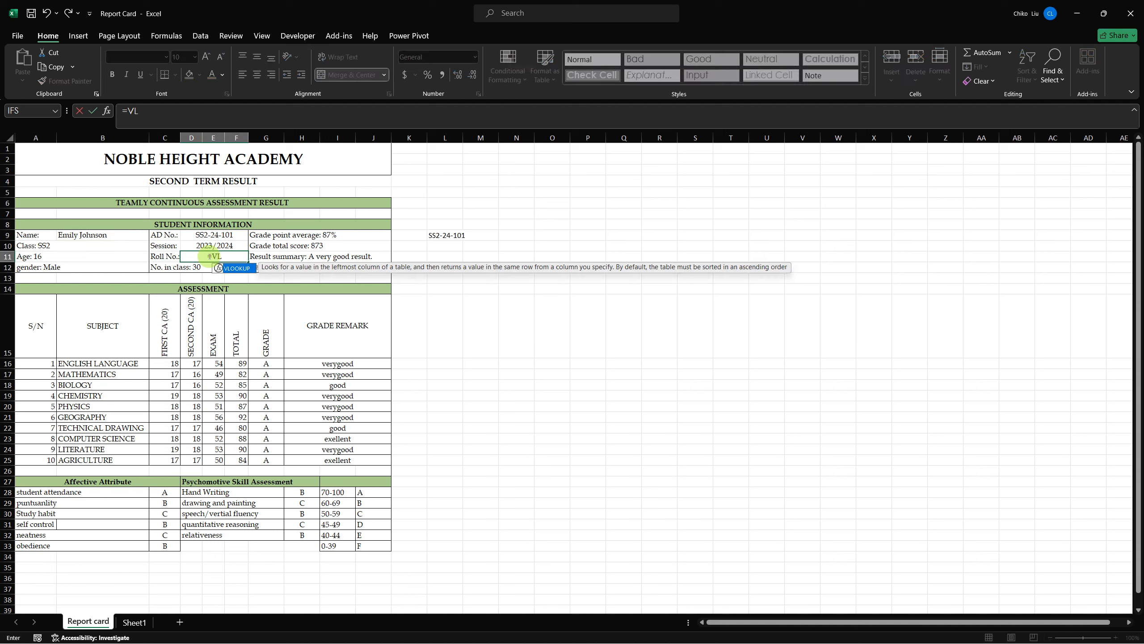
pyautogui.press('Tab')
pyautogui.click(111, 235)
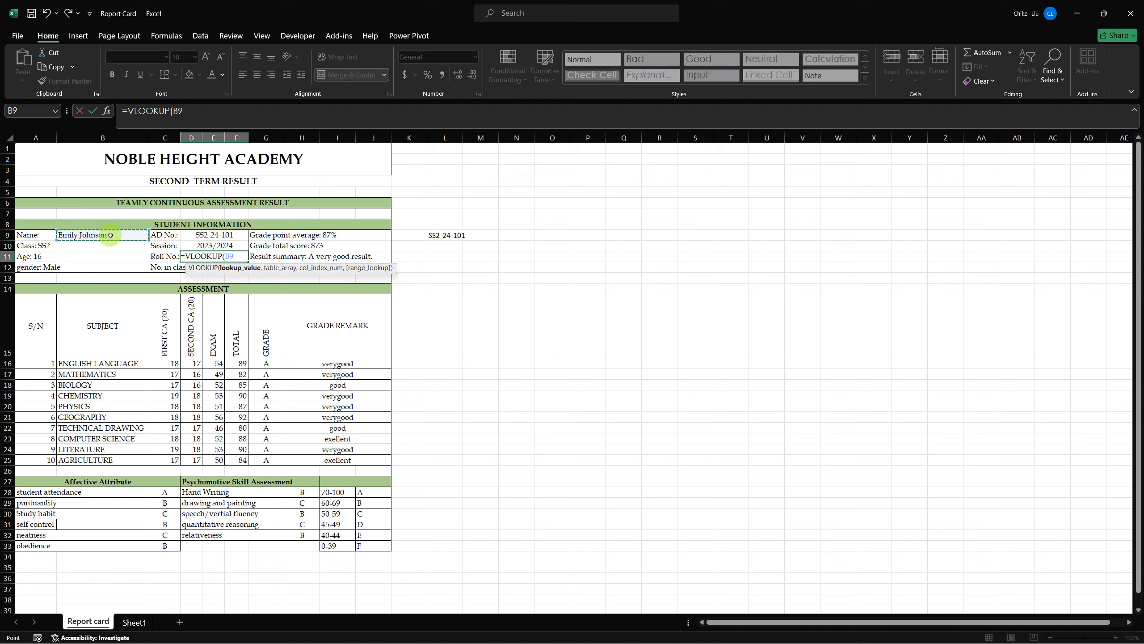
pyautogui.press('F4')
pyautogui.press('F4')
pyautogui.write(',')
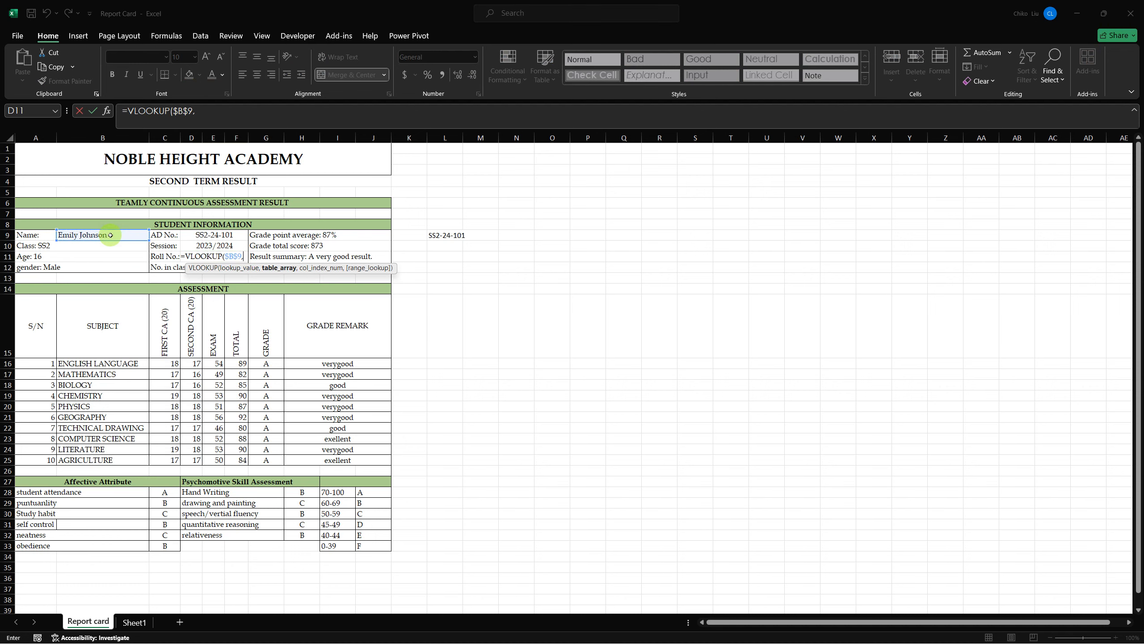
# Complete the VLOOKUP with table array $B$2:$E$31 on Sheet1 of student_profile, column index 4 and range lookup 0
pyautogui.hotkey('alt', 'Tab')
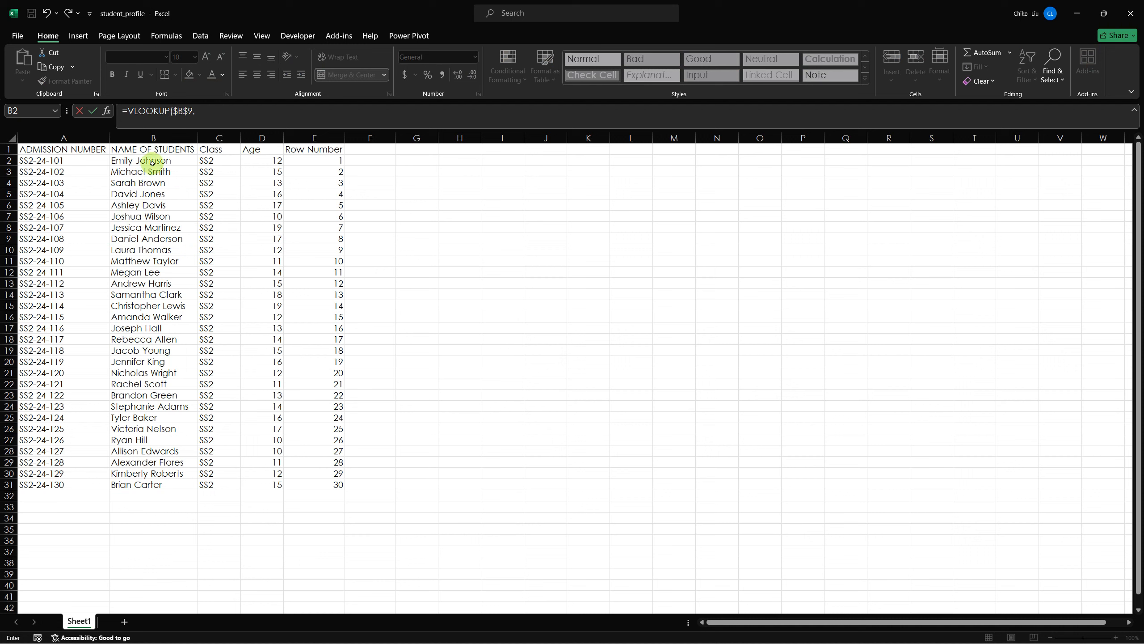
pyautogui.moveTo(153, 163); pyautogui.dragTo(335, 483)
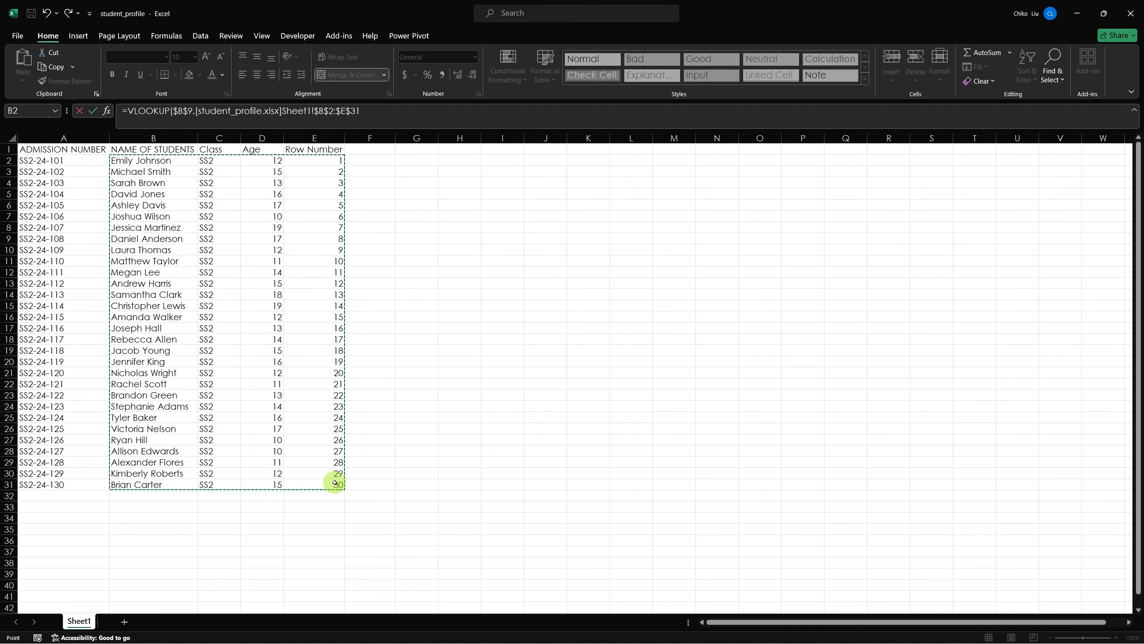
pyautogui.write(',4')
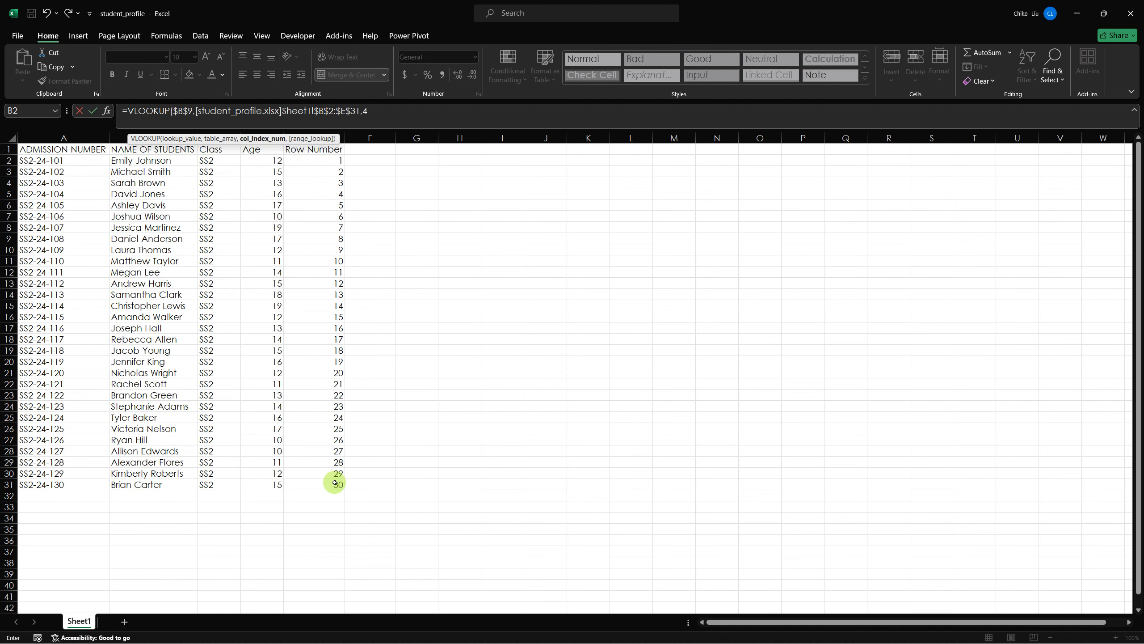
pyautogui.write(',0')
pyautogui.press('Return')
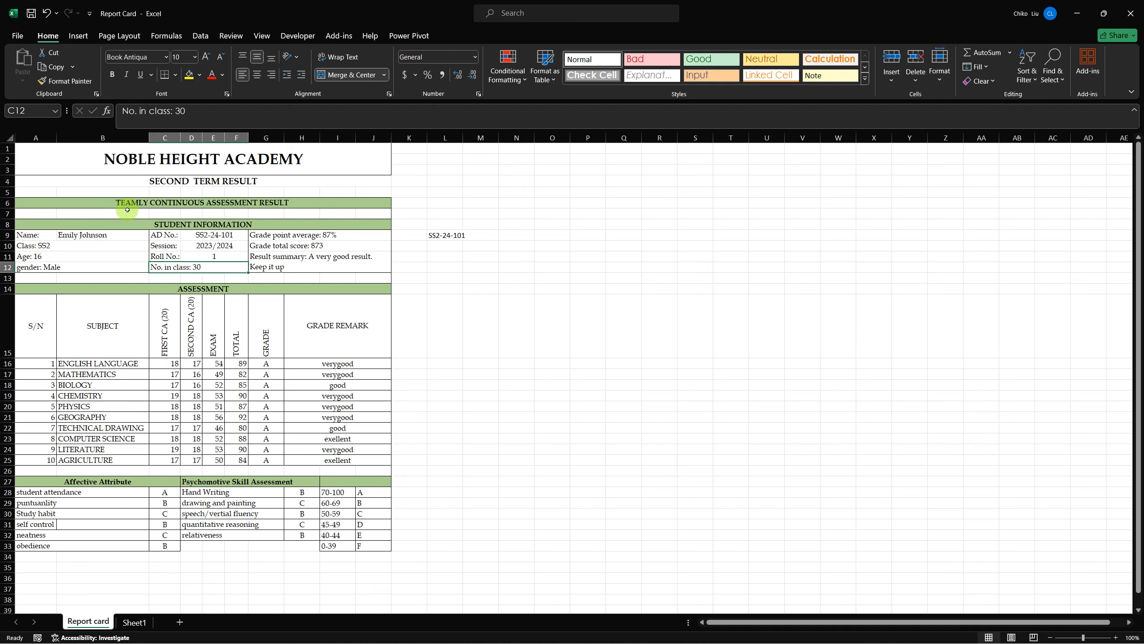
# Test the roll number lookup by choosing the last student in the B9 name list
pyautogui.click(136, 234)
pyautogui.click(153, 235)
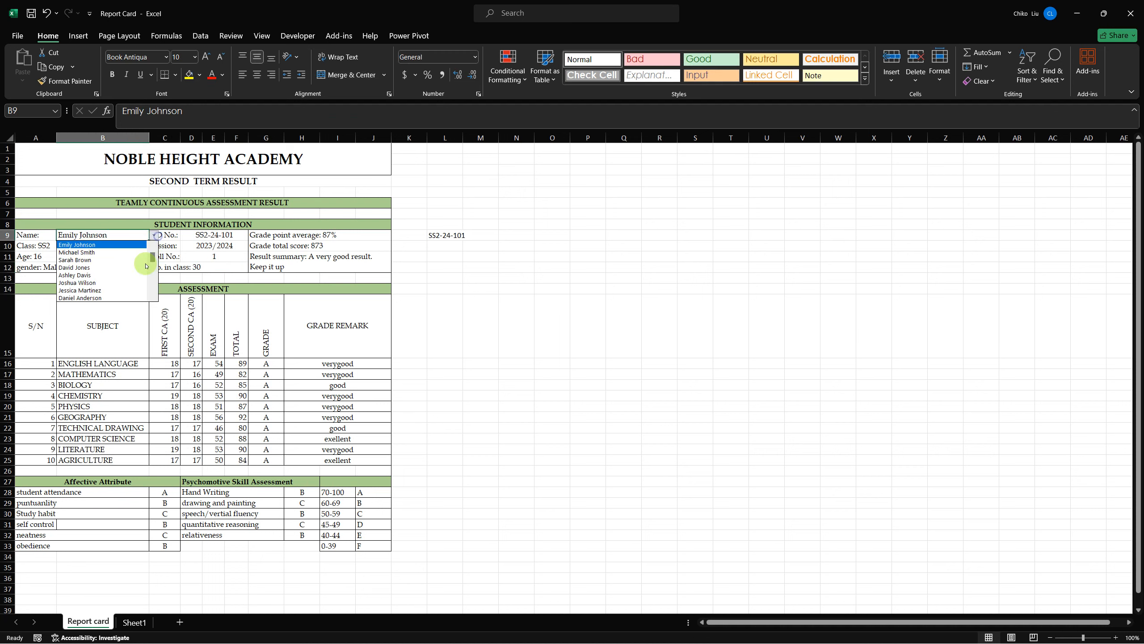
pyautogui.scroll(-5, 151, 285)
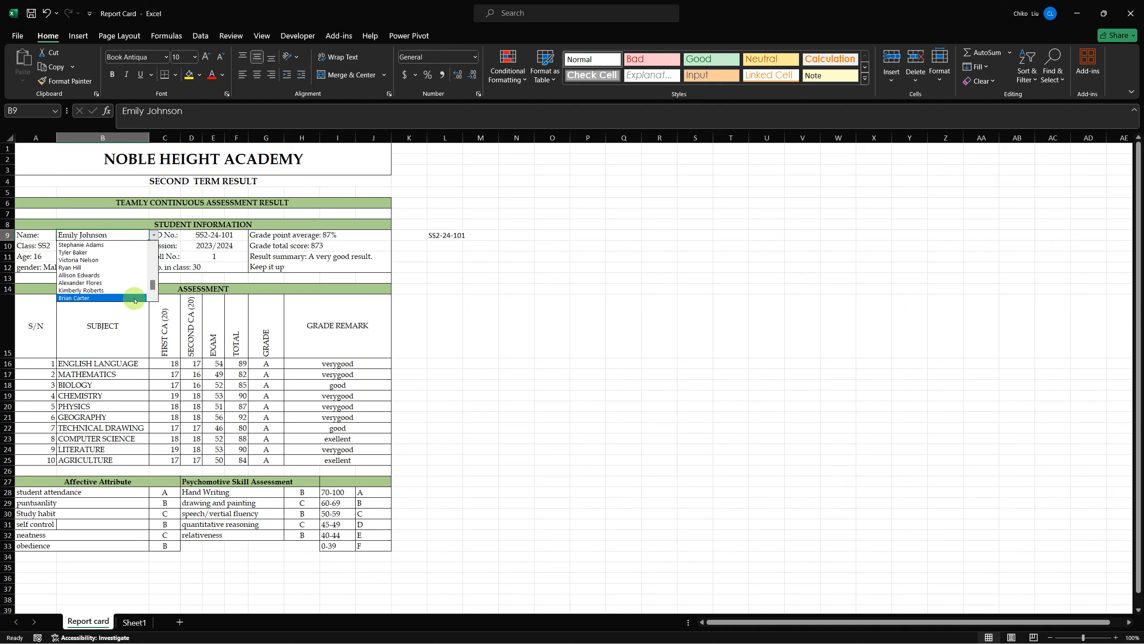
pyautogui.click(130, 297)
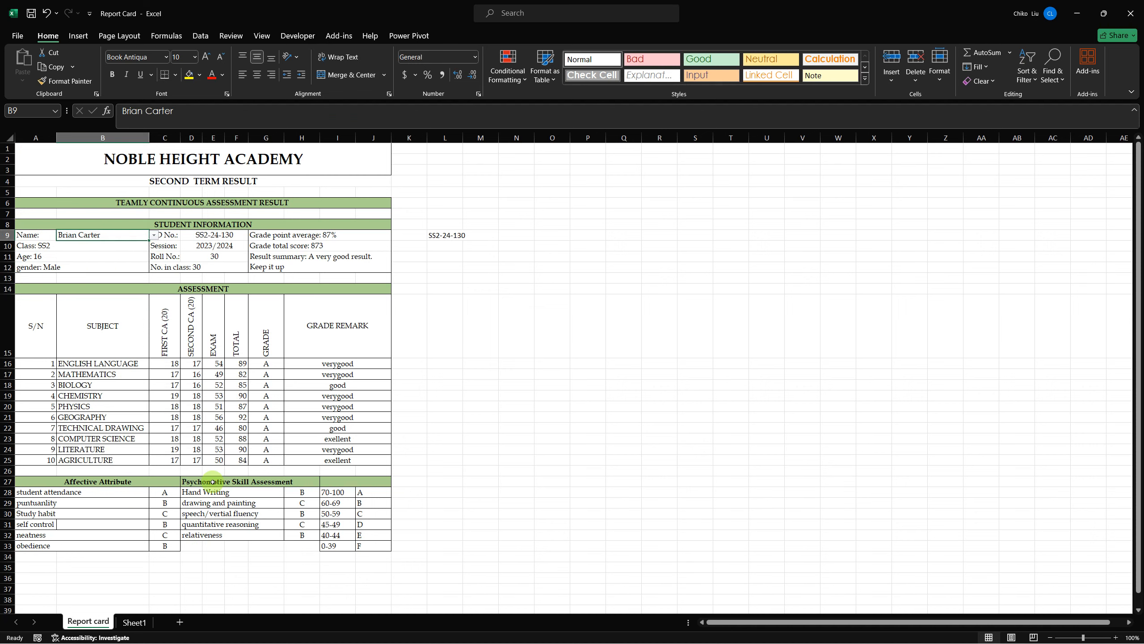
# Compare the roll number retrieved on the report card with the last student's row number in the student_profile workbook
pyautogui.hotkey('alt', 'Tab')
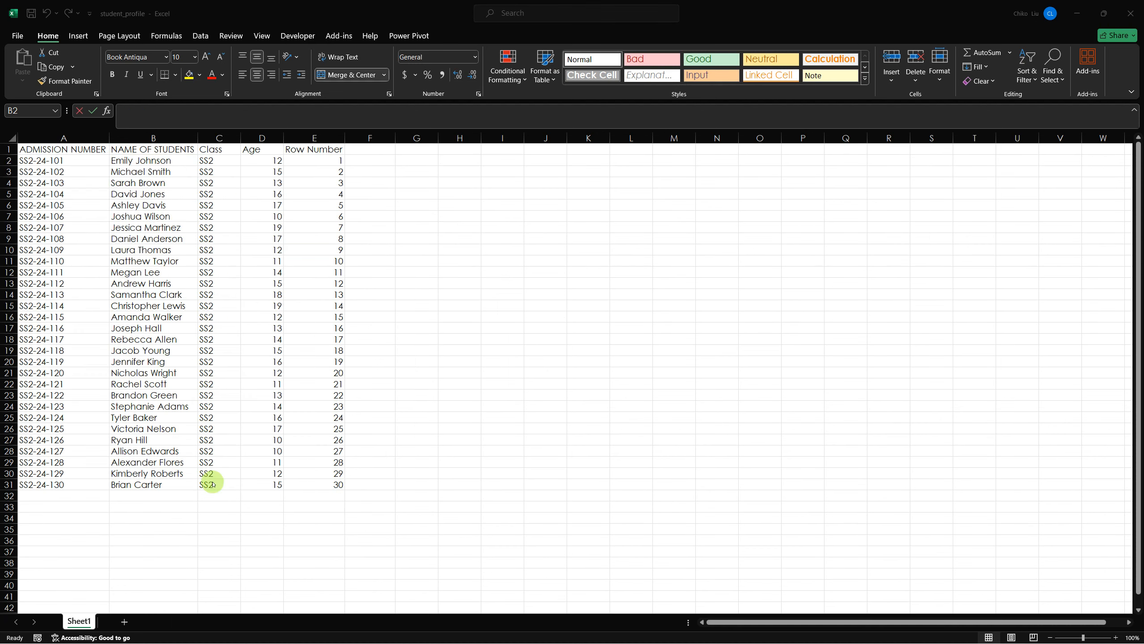
pyautogui.click(333, 483)
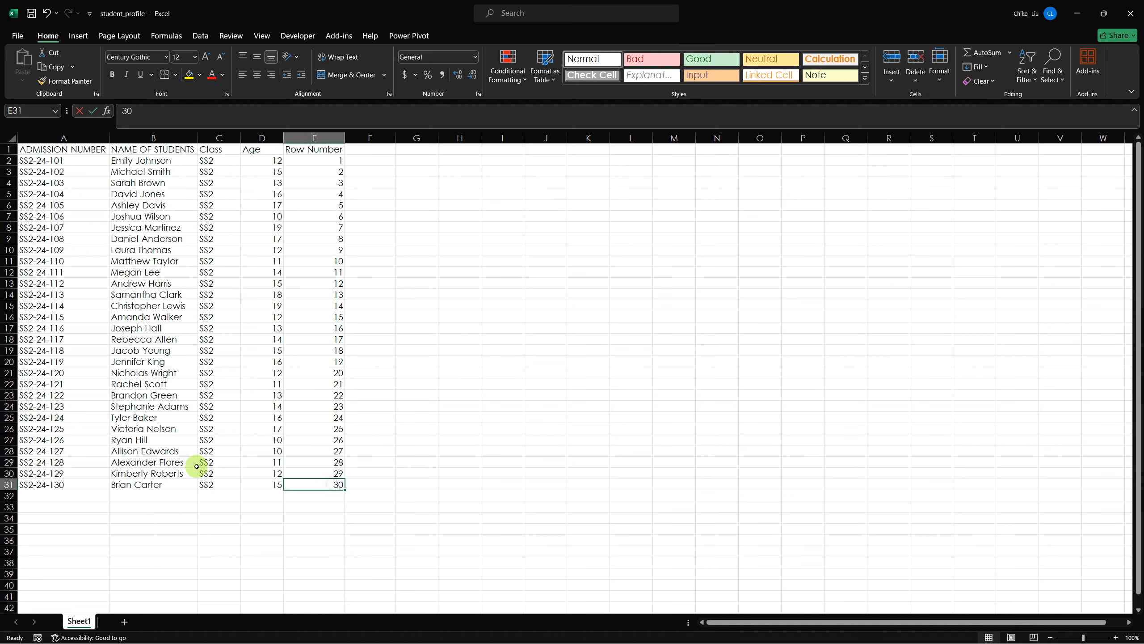
pyautogui.click(179, 483)
pyautogui.hotkey('alt', 'Tab')
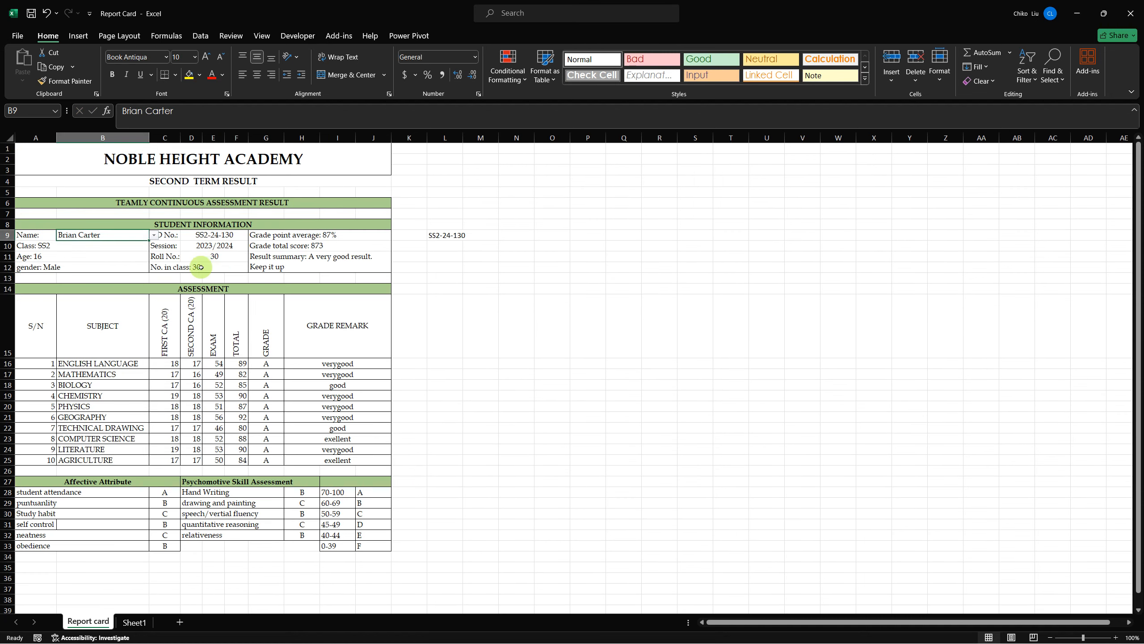
# Unmerge the "No. in class" cell C12:F12 and remove the number from its label, leaving "No. in class:"
pyautogui.click(194, 267)
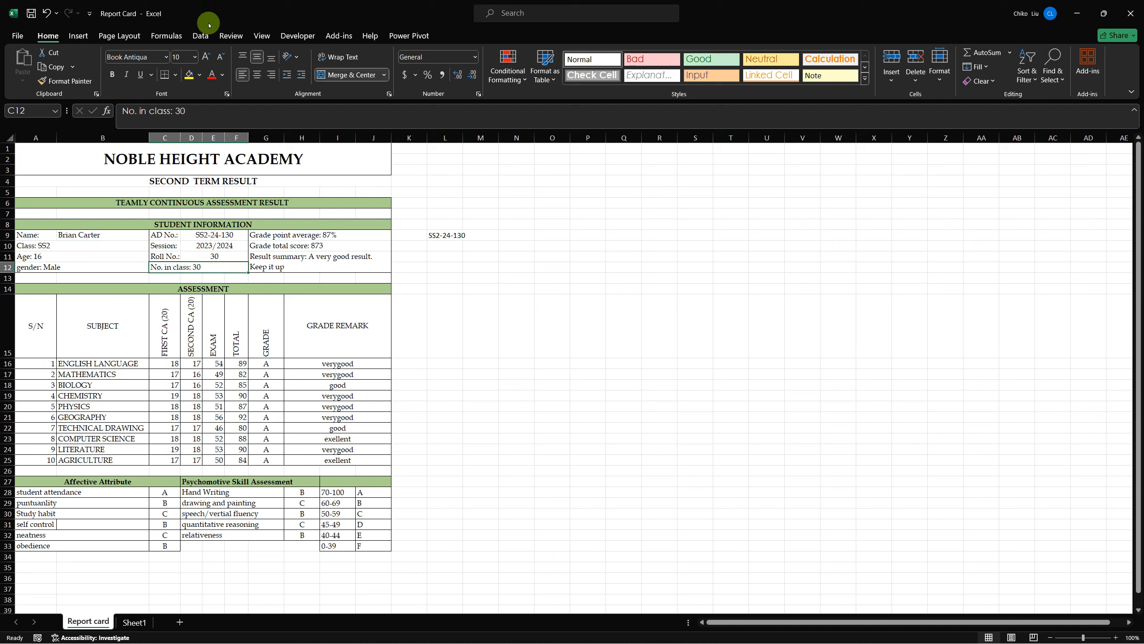
pyautogui.click(328, 74)
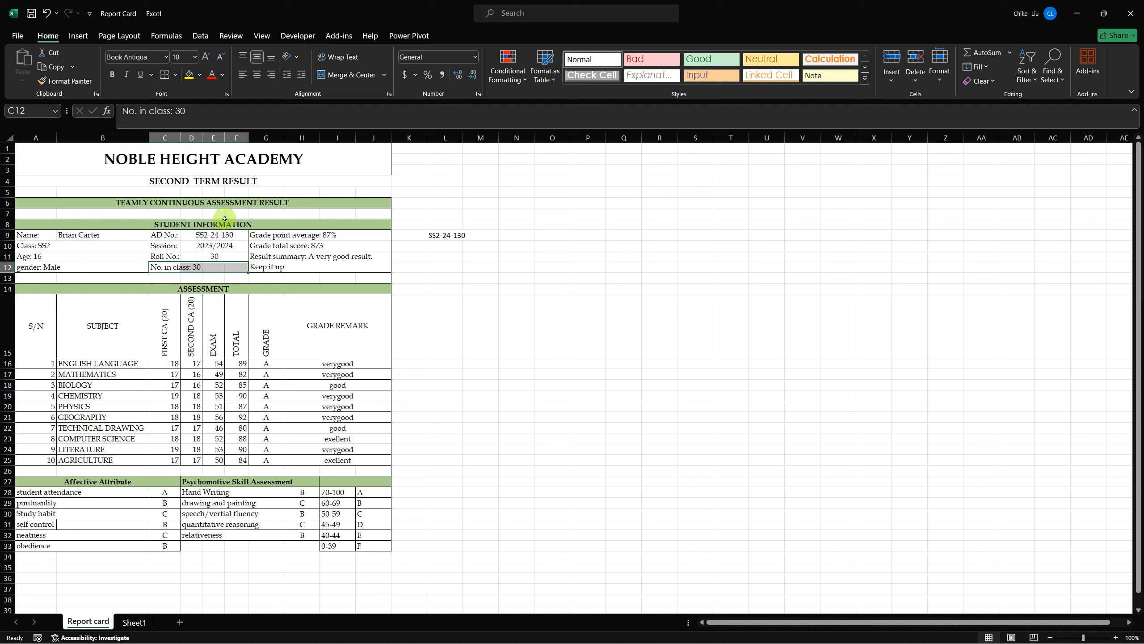
pyautogui.click(170, 269)
pyautogui.moveTo(170, 268); pyautogui.dragTo(192, 269)
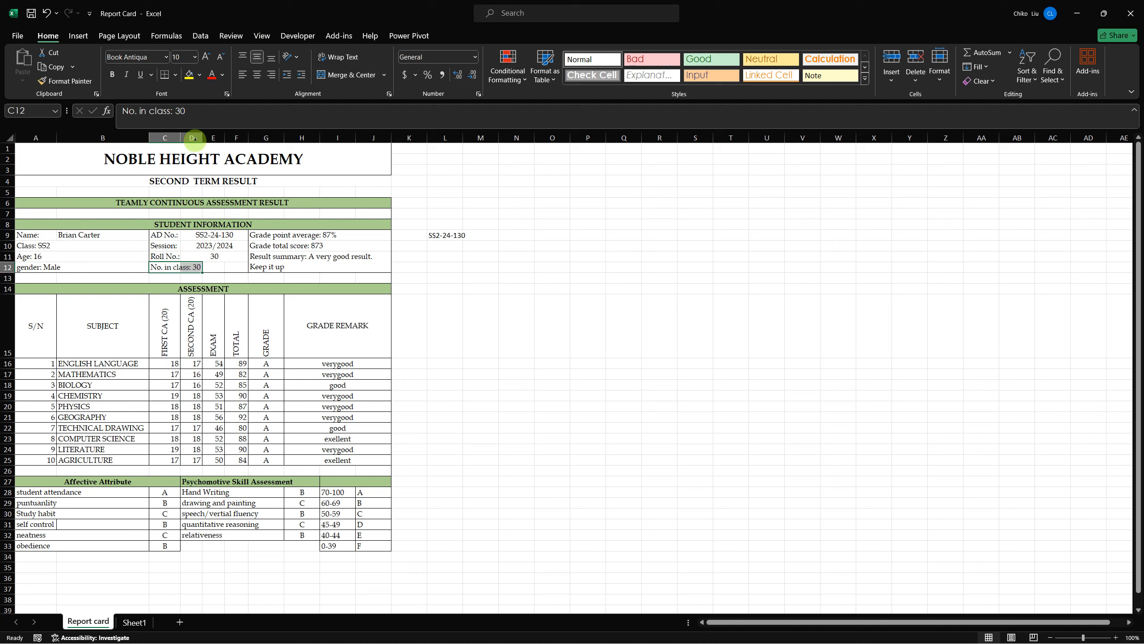
pyautogui.click(192, 112)
pyautogui.press('BackSpace')
pyautogui.press('BackSpace')
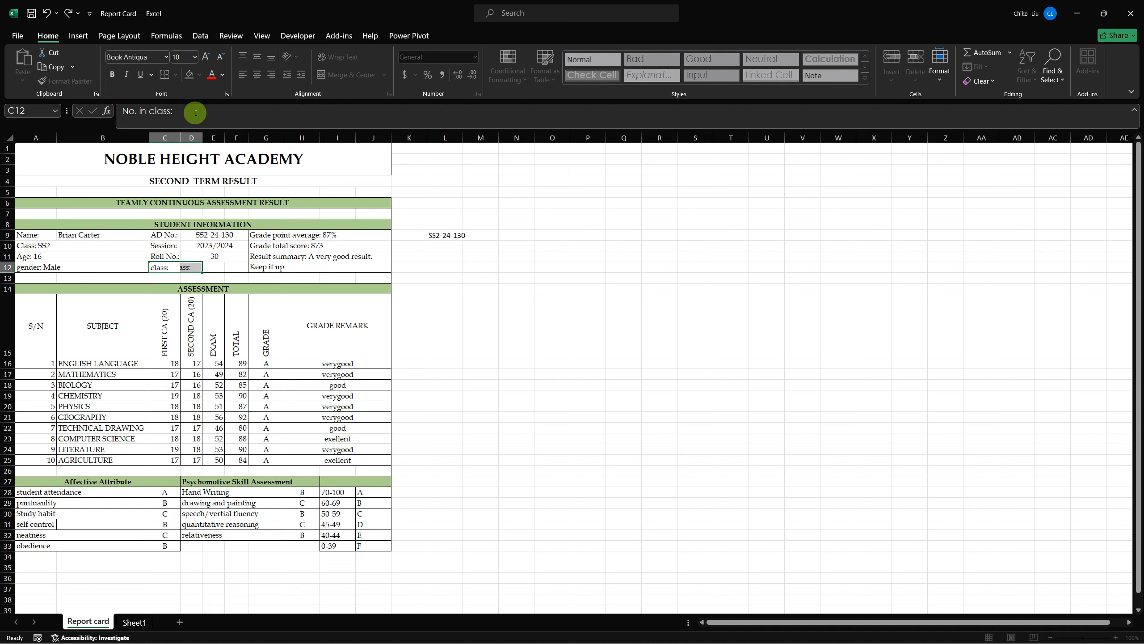
pyautogui.press('Return')
# Merge and center C12:D12 to hold the "No. in class:" label
pyautogui.press('Down')
pyautogui.press('Up')
pyautogui.press('Left')
pyautogui.hotkey('shift', 'Right')
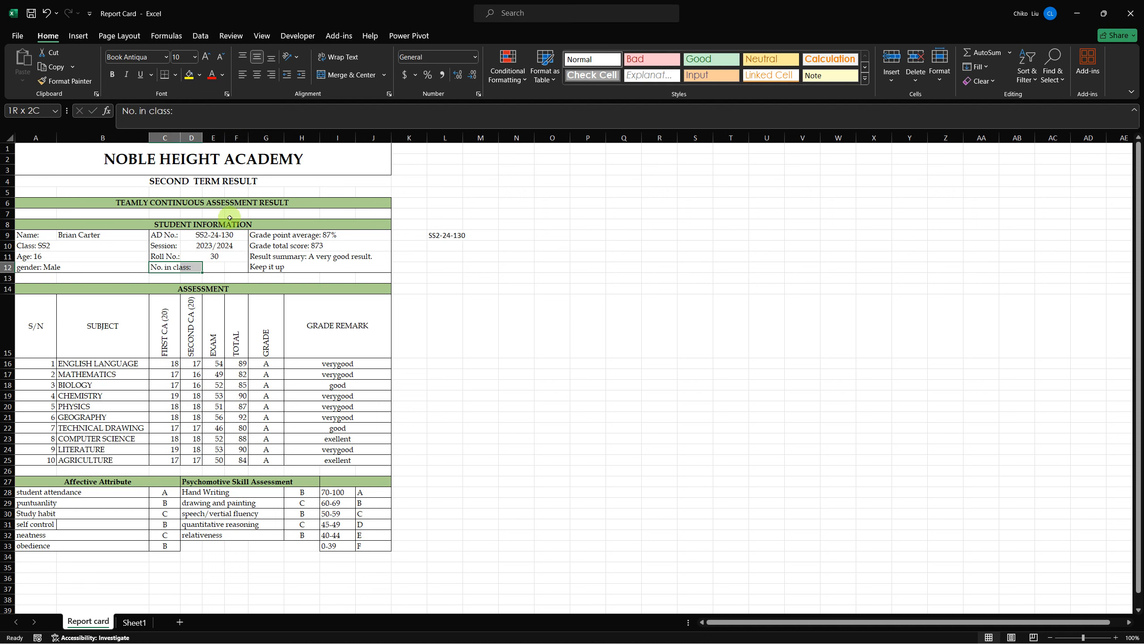
pyautogui.click(325, 74)
# Merge and center the empty cells E12:F12 beside the "No. in class:" label
pyautogui.press('Right')
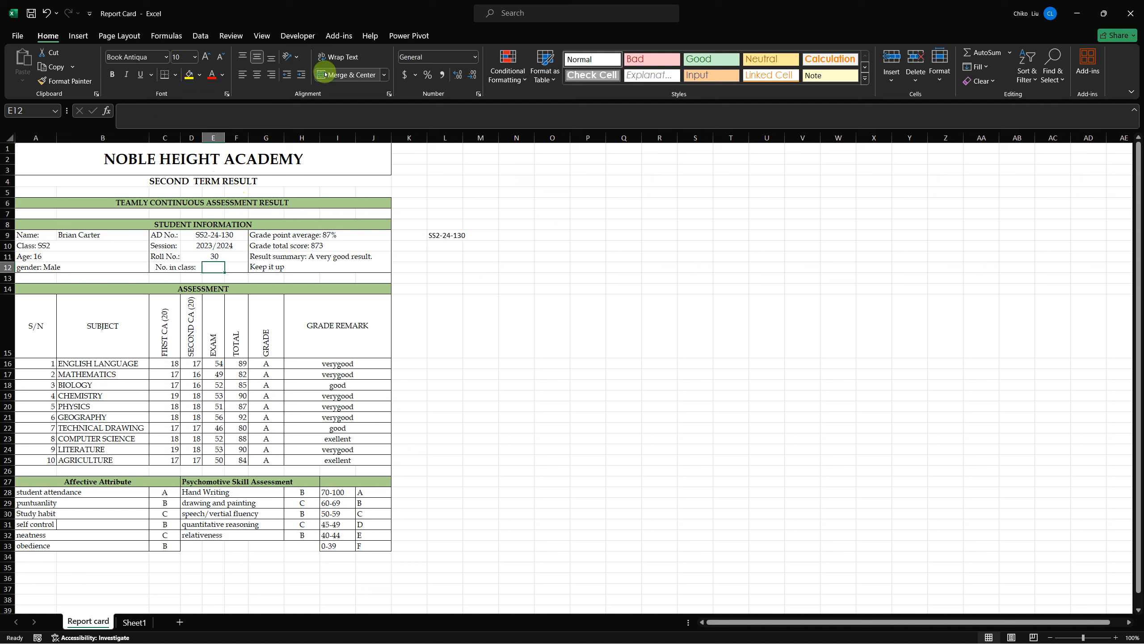
pyautogui.hotkey('ctrl', 'shift', 'Right')
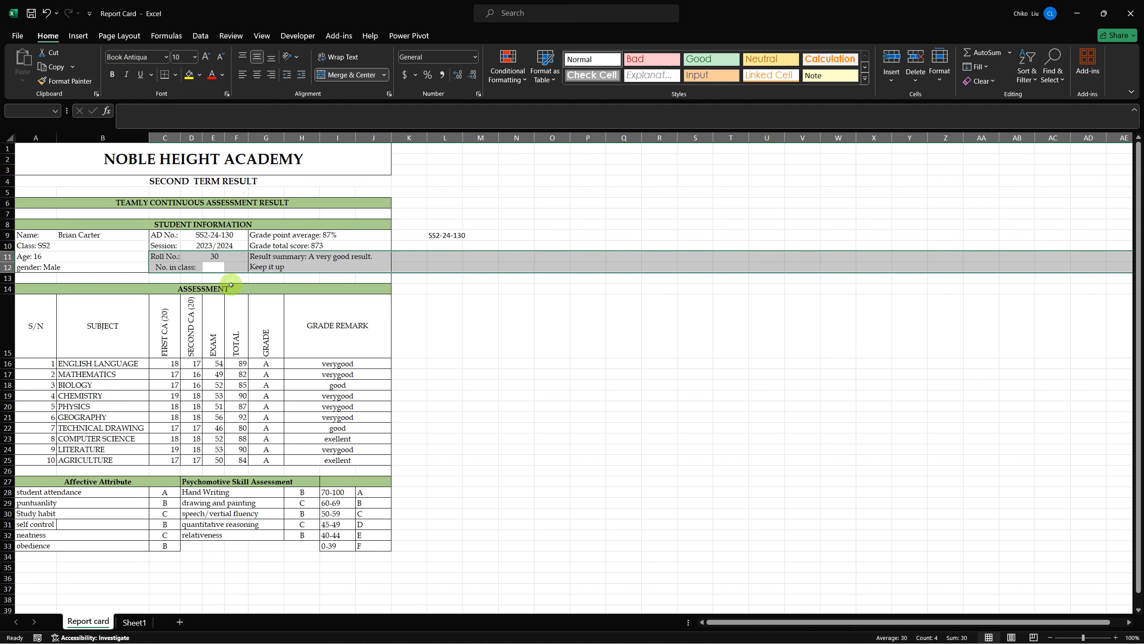
pyautogui.click(224, 267)
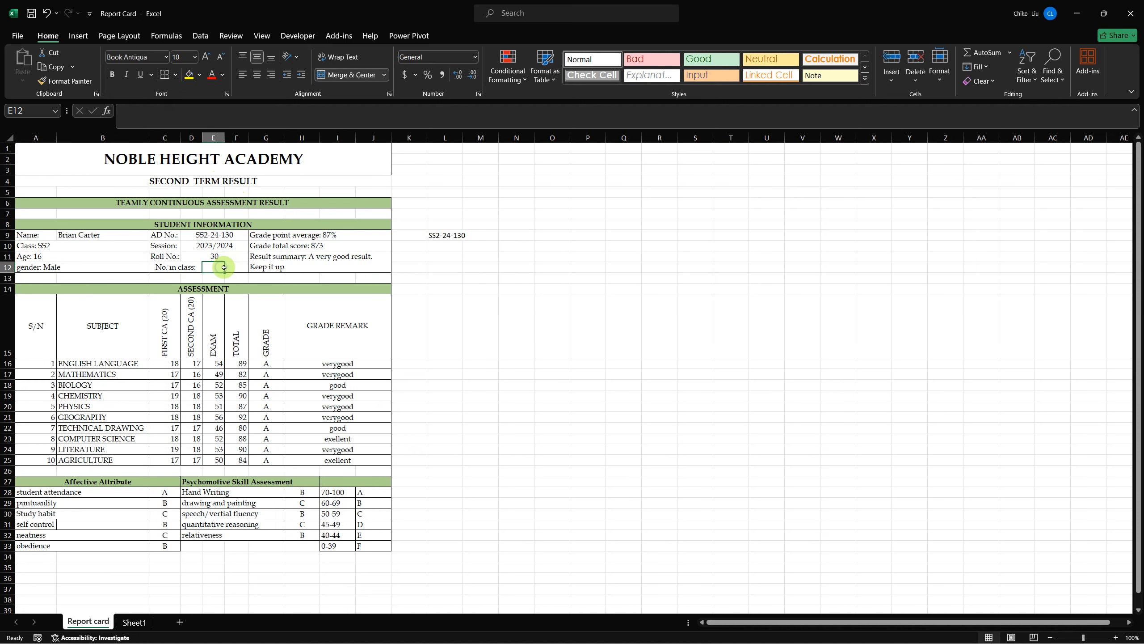
pyautogui.click(324, 76)
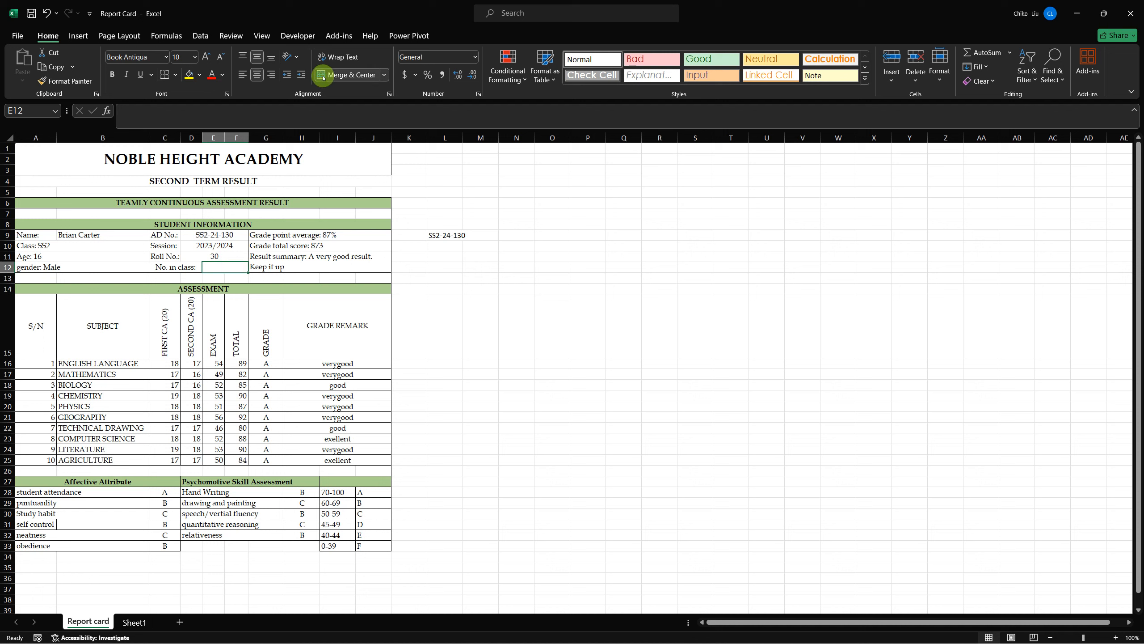
# Change the C12 label to "Rank. in class:"
pyautogui.press('Left')
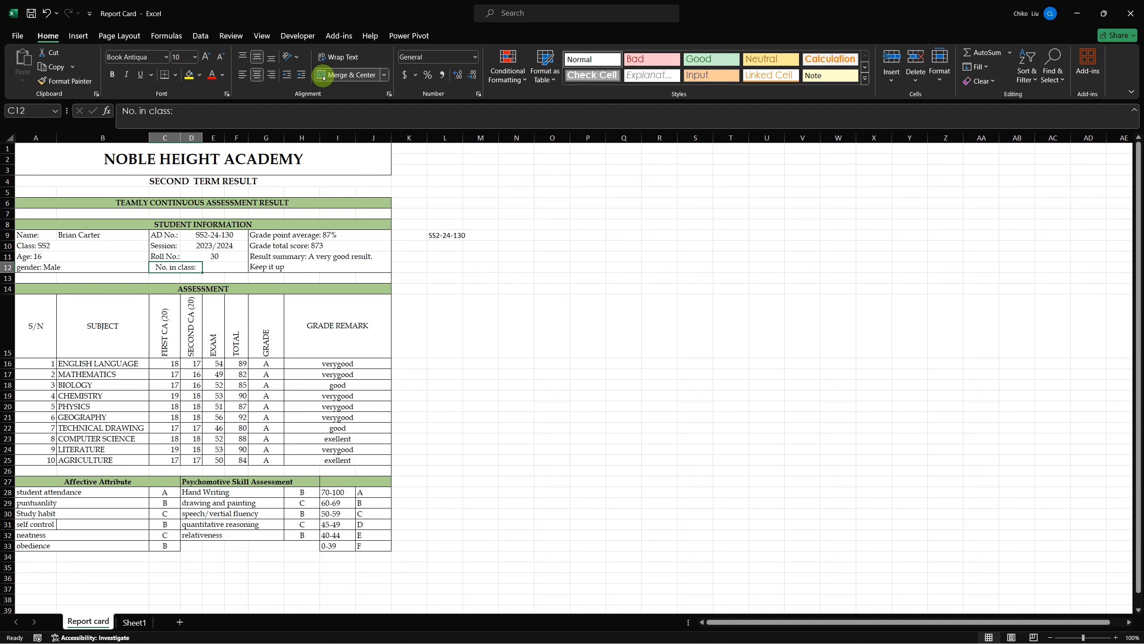
pyautogui.doubleClick(122, 111)
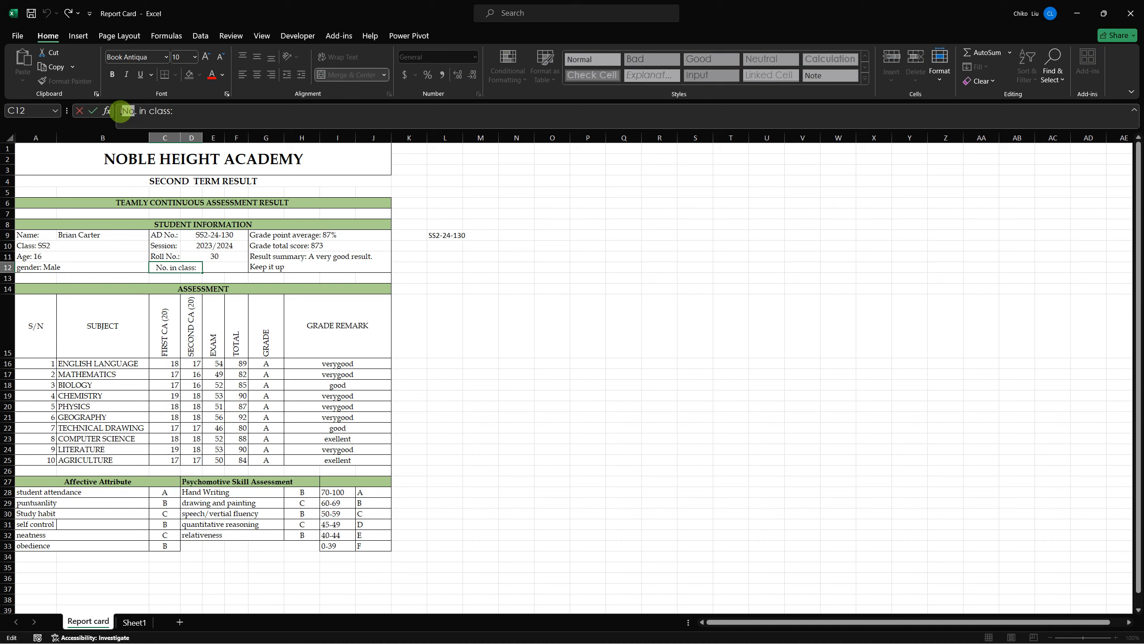
pyautogui.moveTo(122, 111); pyautogui.dragTo(134, 112)
pyautogui.write('Rank')
pyautogui.hotkey('ctrl', 'Return')
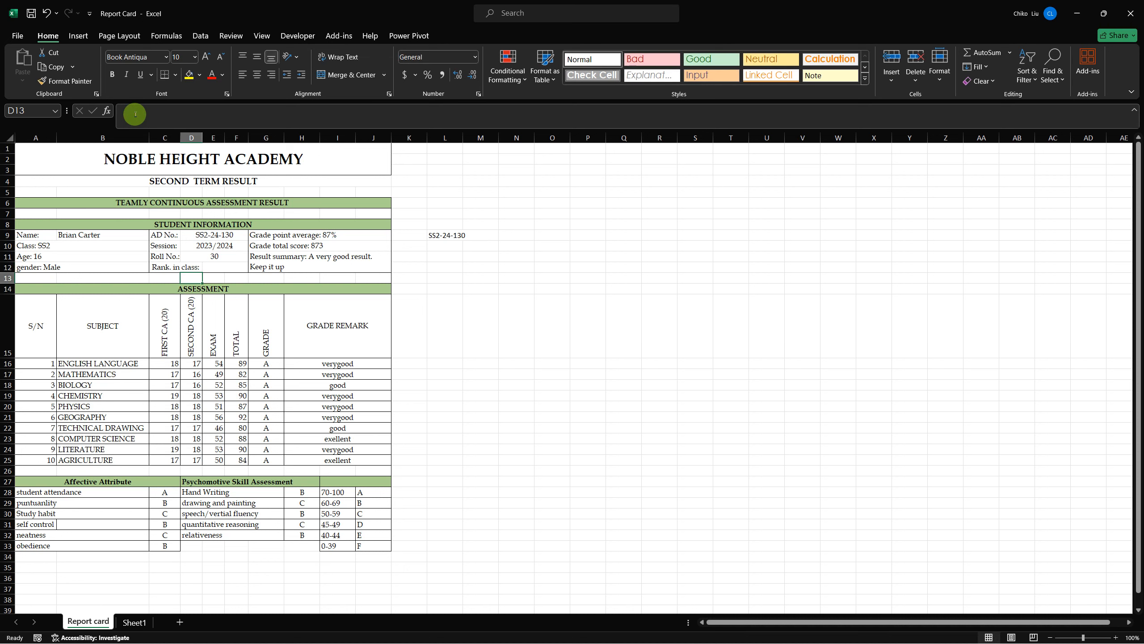
# Start a VLOOKUP formula in E12 with the name cell $B$9 as the absolute lookup value
pyautogui.press('Right')
pyautogui.write('=')
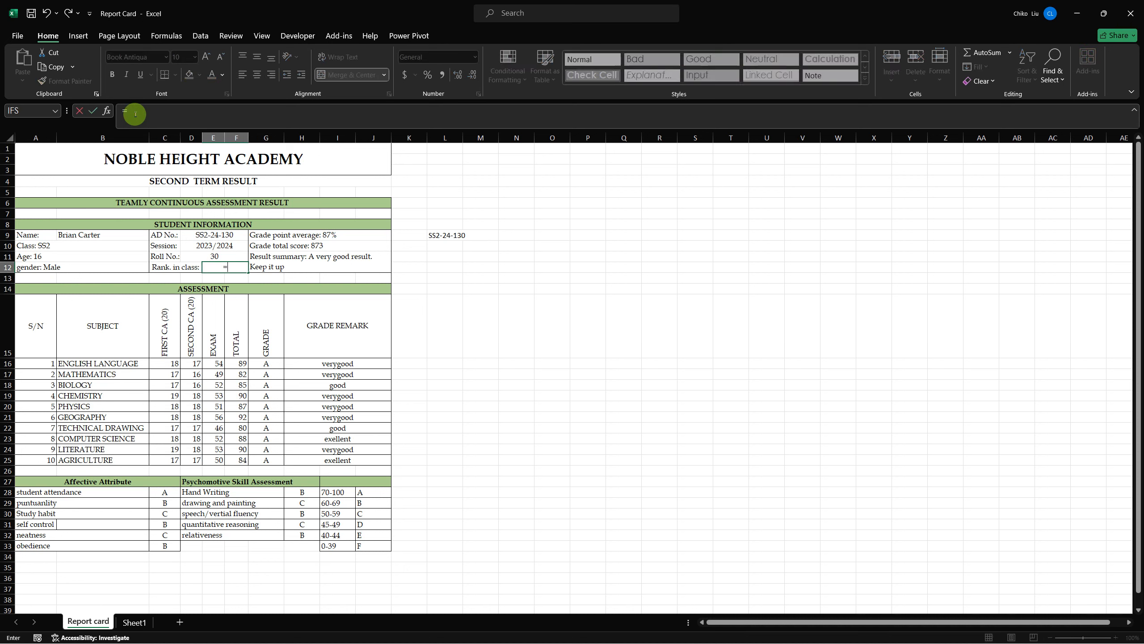
pyautogui.write('VLOOKUP(')
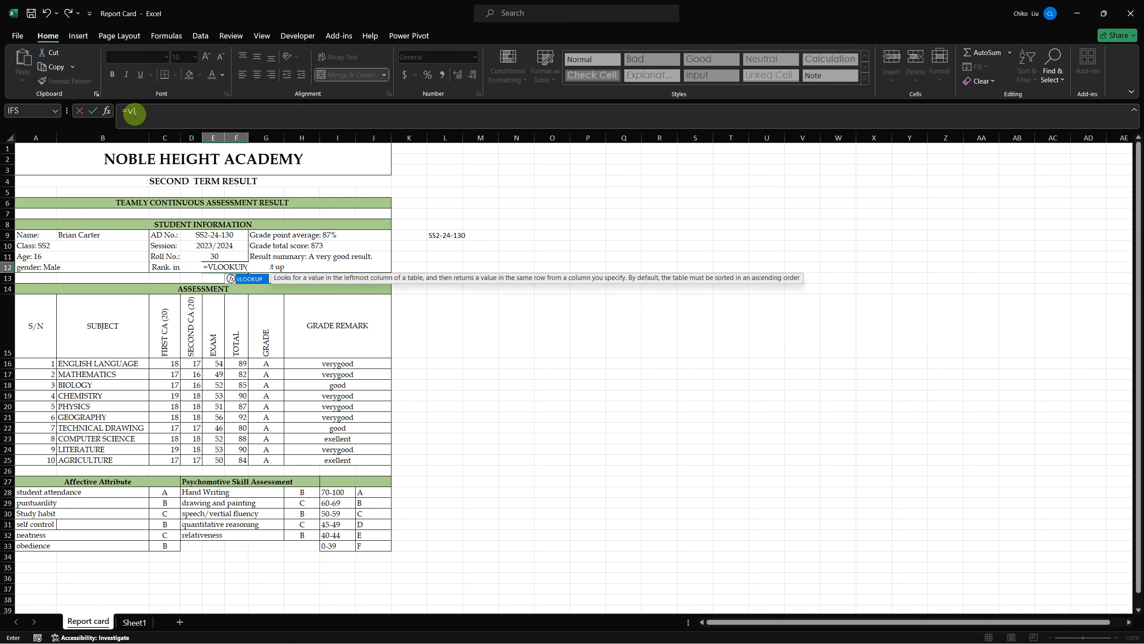
pyautogui.click(85, 235)
pyautogui.press('F4')
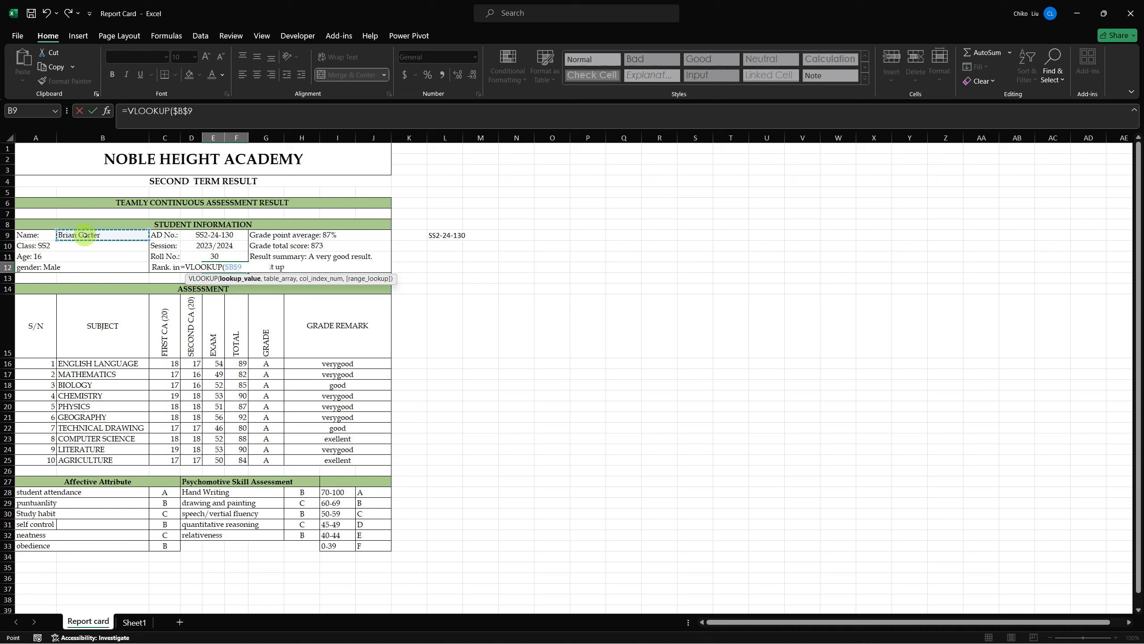
pyautogui.write(',')
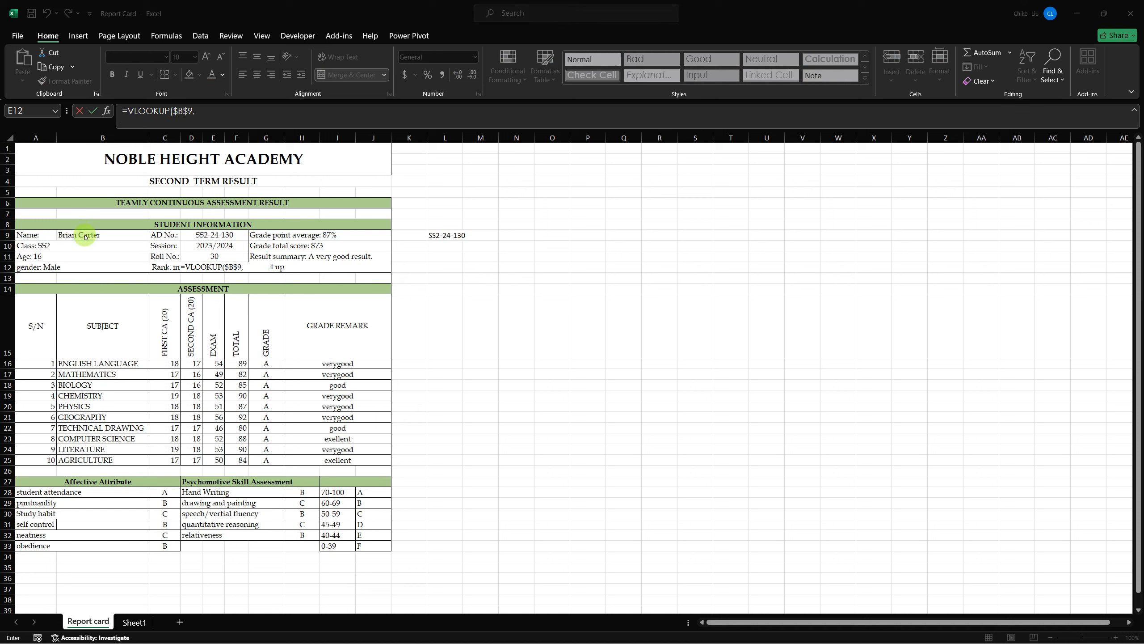
# Complete the E12 VLOOKUP with table array $C$6:$R$35 on the central Report Database sheet of Central Database, column index 16 and range lookup 0
pyautogui.hotkey('ctrl', 'Tab')
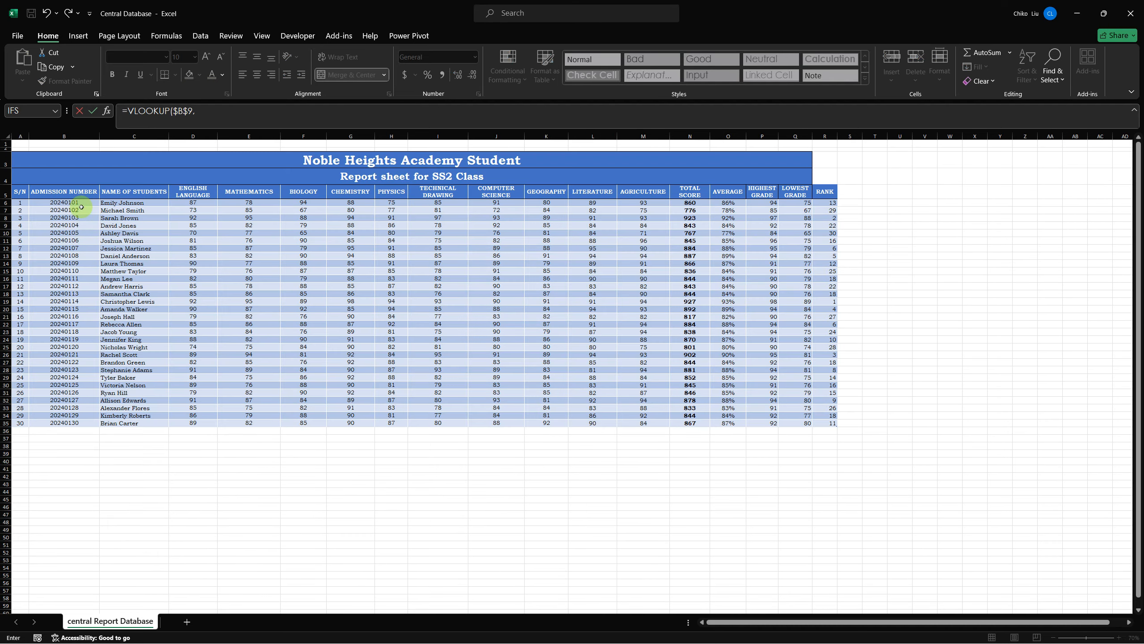
pyautogui.moveTo(111, 203); pyautogui.dragTo(822, 425)
pyautogui.click(823, 425)
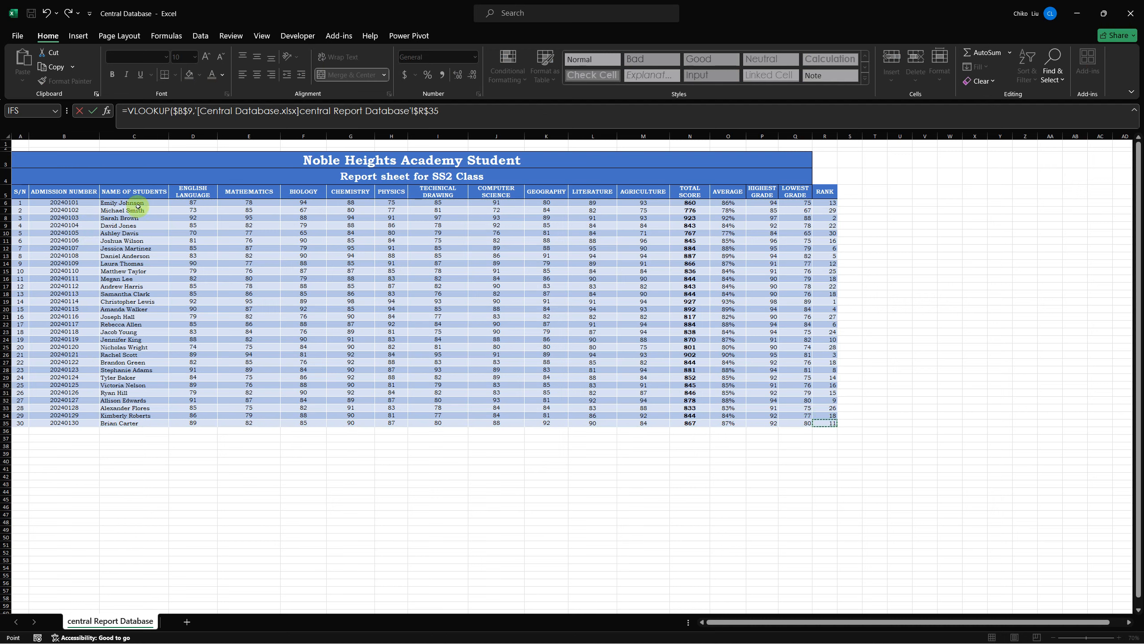
pyautogui.moveTo(139, 203); pyautogui.dragTo(833, 424)
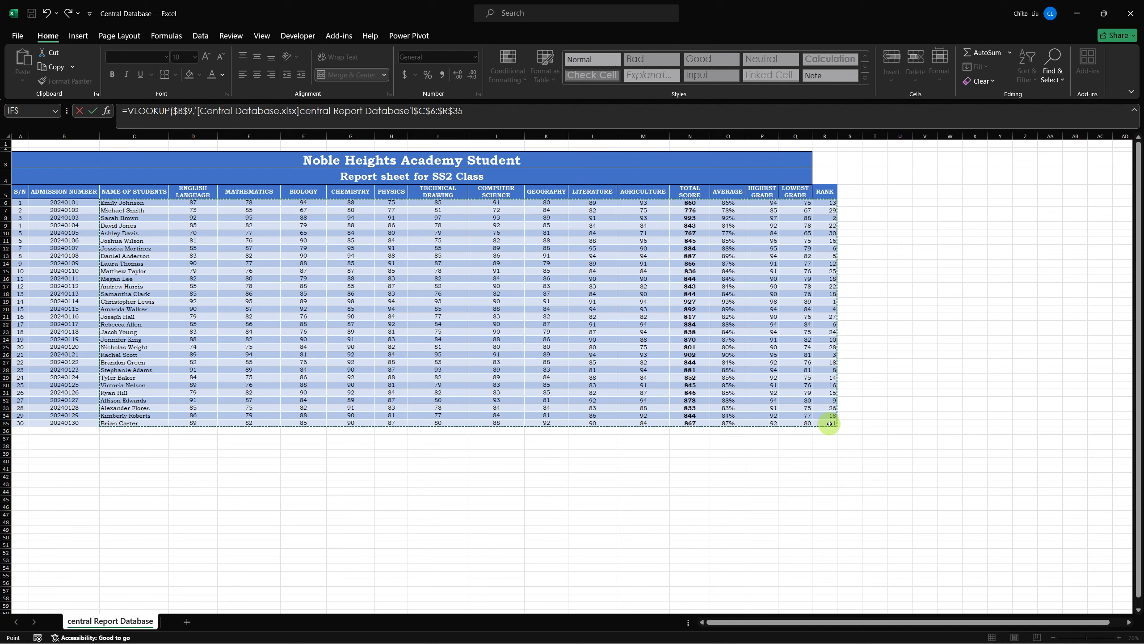
pyautogui.write(',')
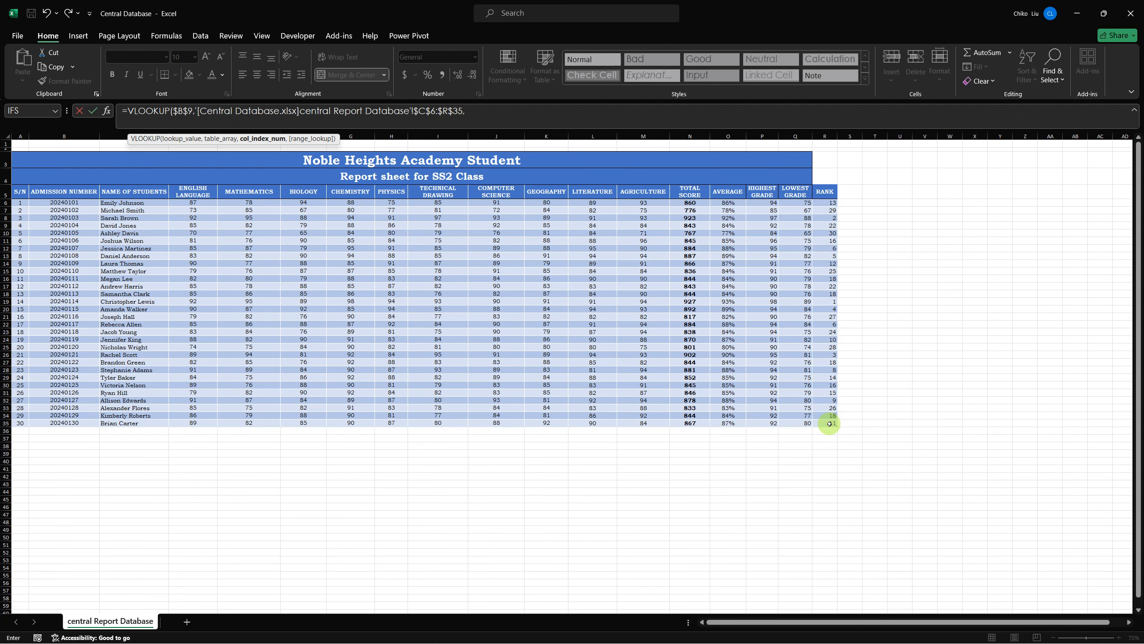
pyautogui.write('16,0)')
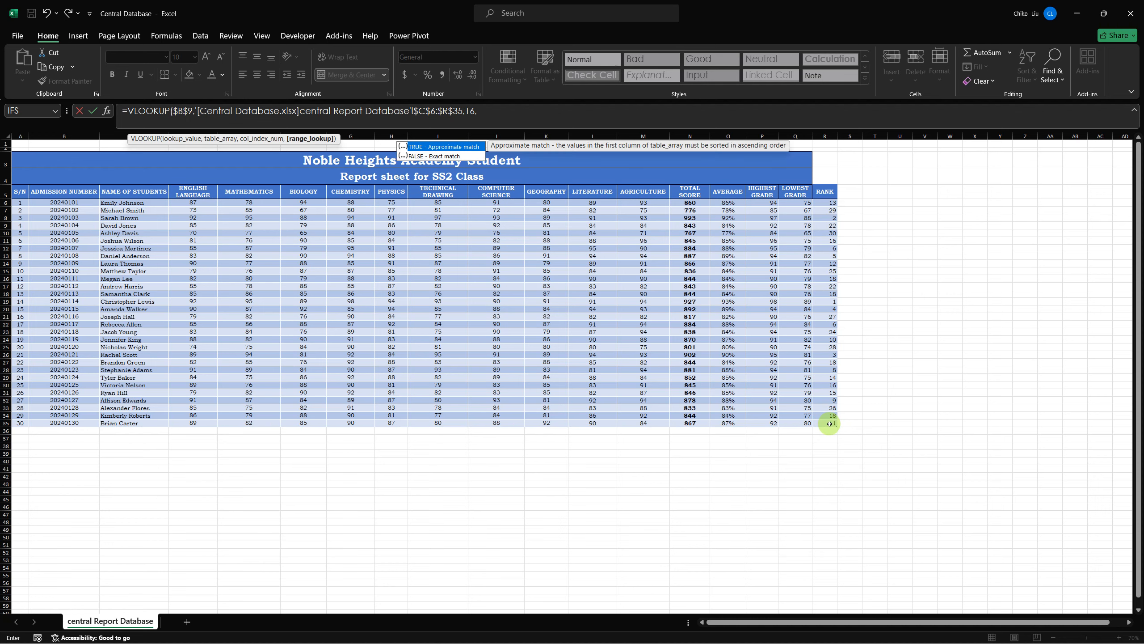
pyautogui.press('Return')
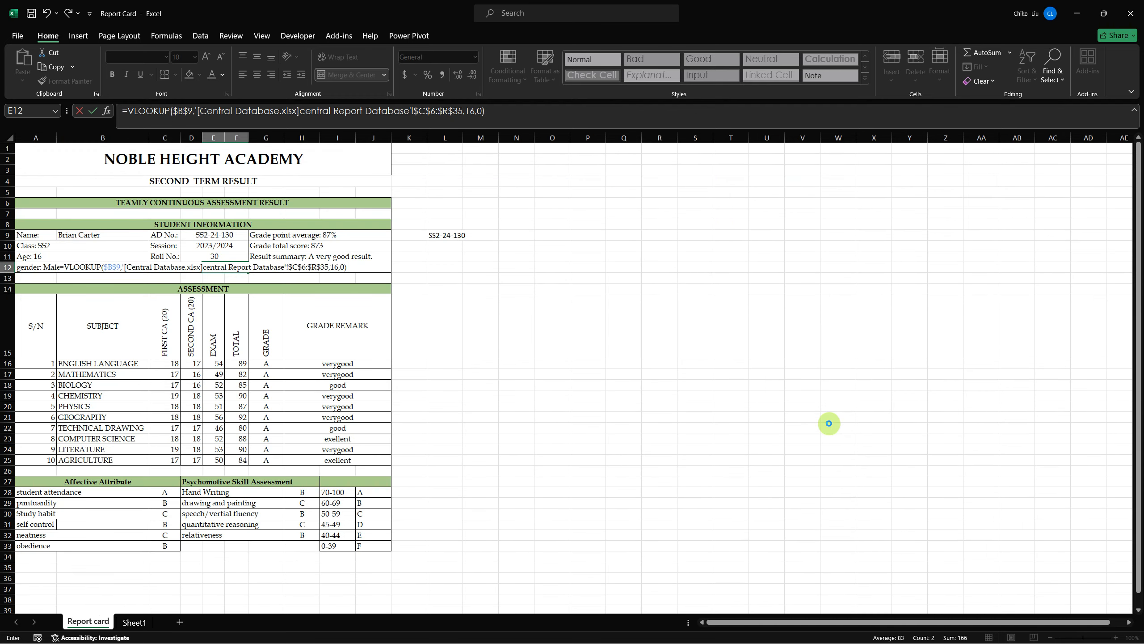
# Compare the rank in E12 with the last student's RANK value in the Central Database workbook, zoomed to 90%, and return to the report card
pyautogui.click(233, 265)
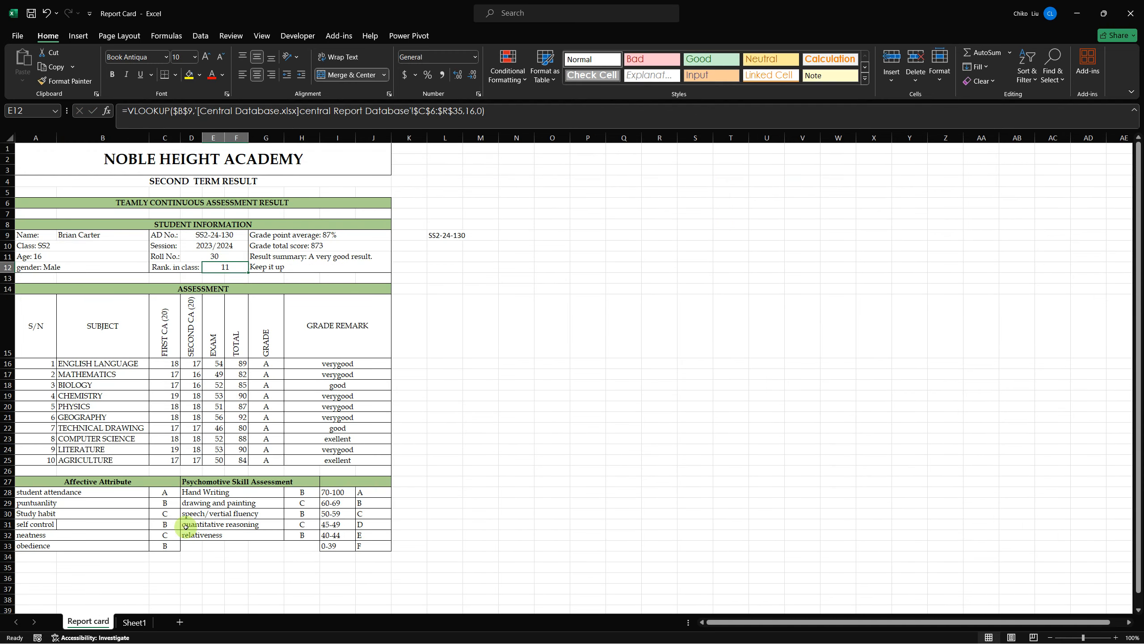
pyautogui.hotkey('alt', 'Tab')
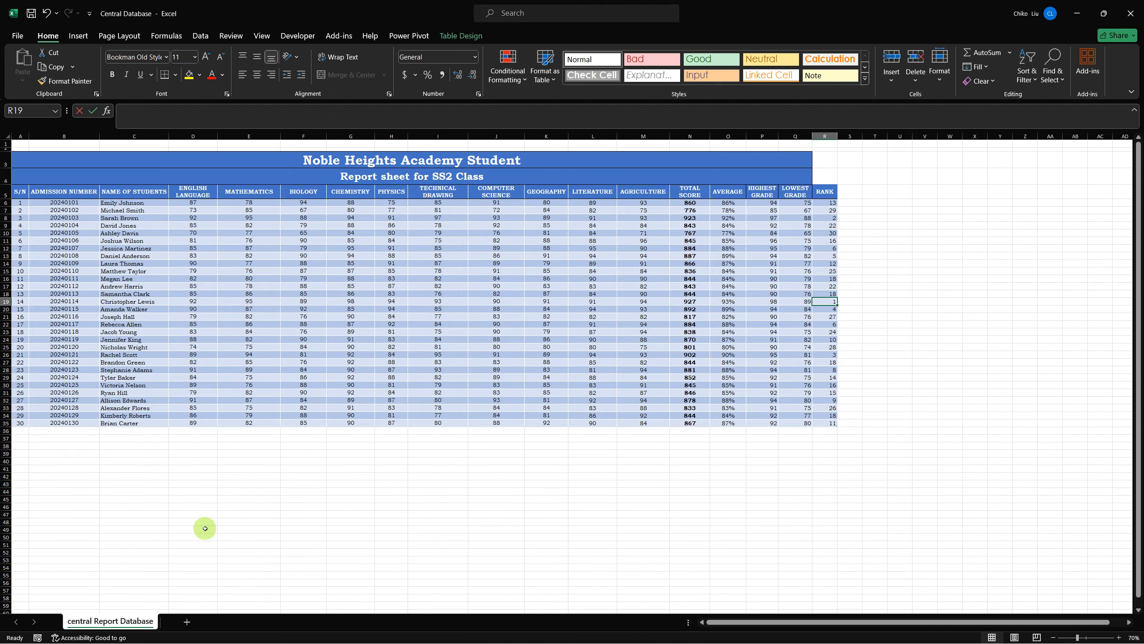
pyautogui.click(135, 424)
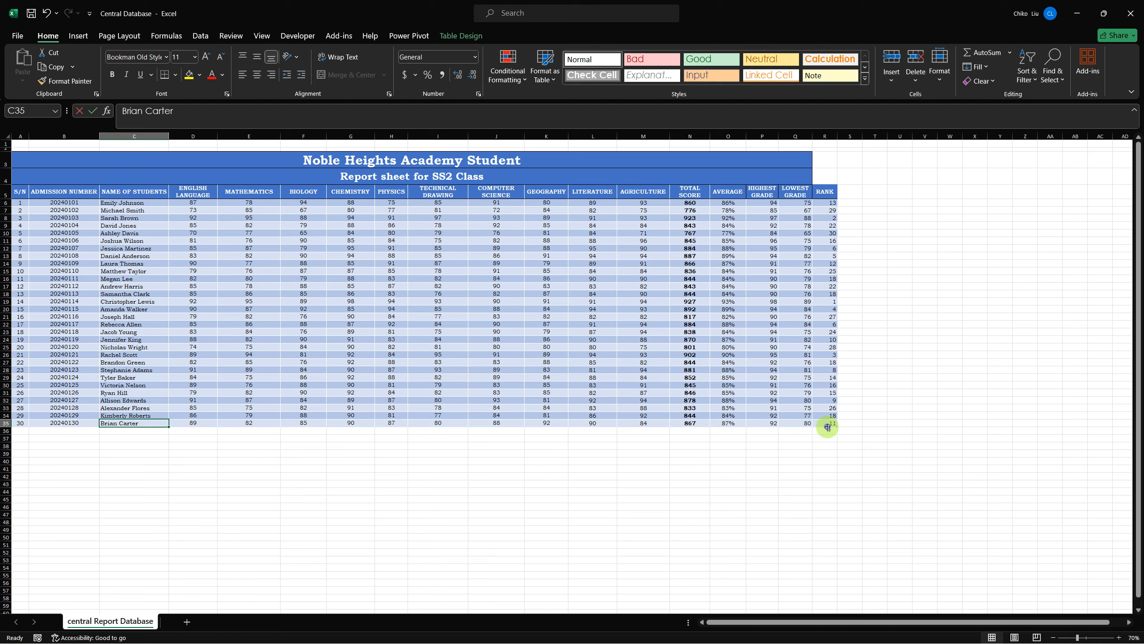
pyautogui.hotkey('ctrl', 'a')
pyautogui.click(826, 424)
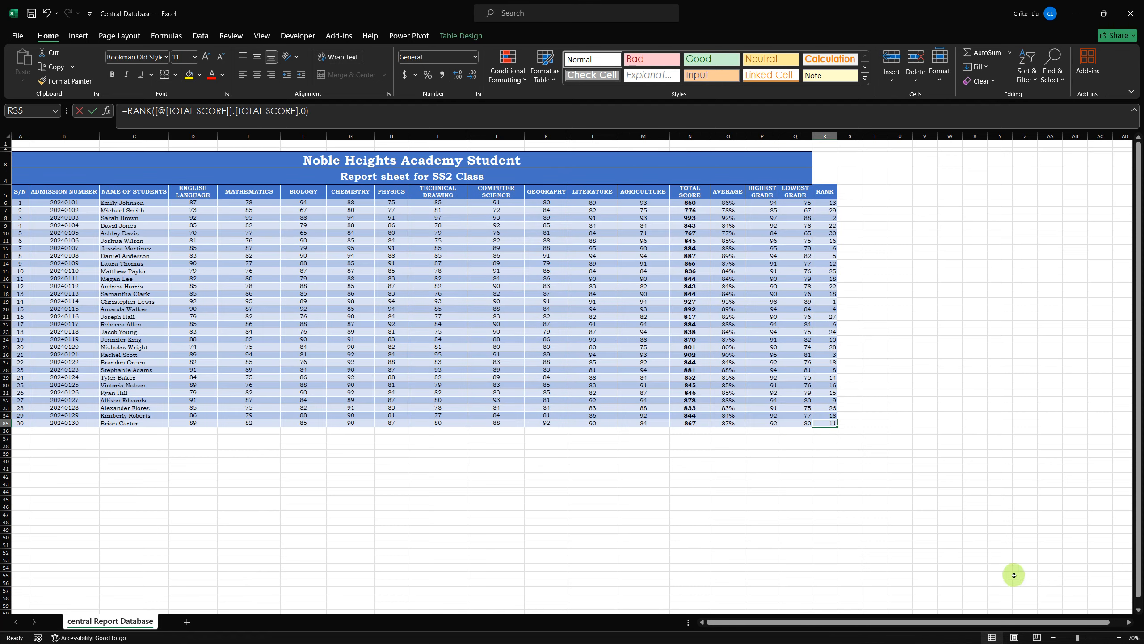
pyautogui.click(1119, 637)
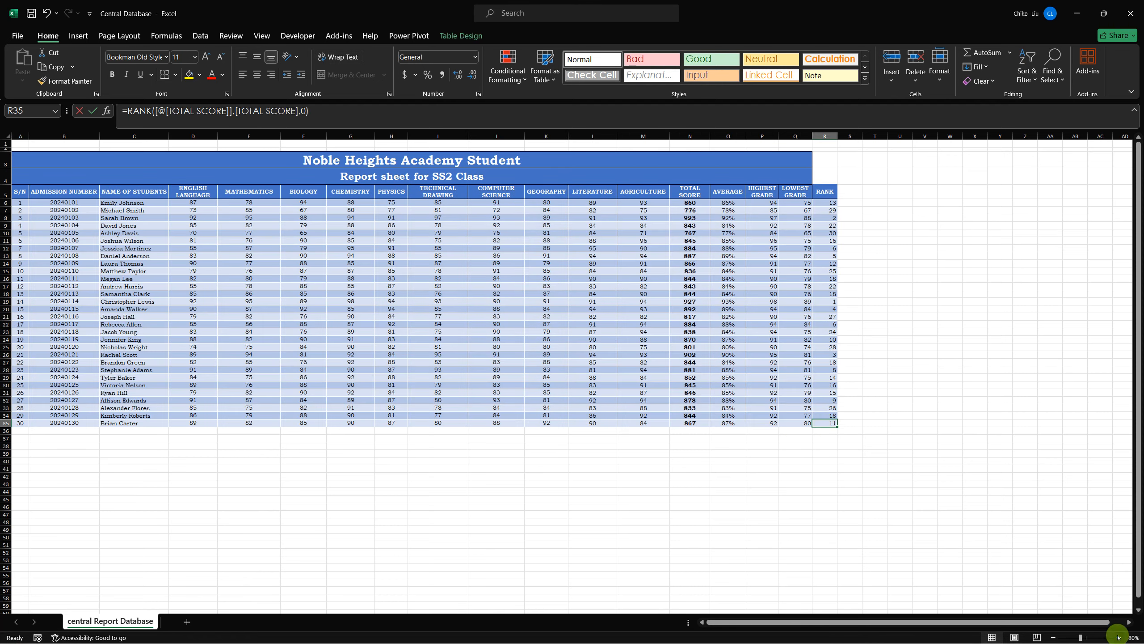
pyautogui.click(1118, 636)
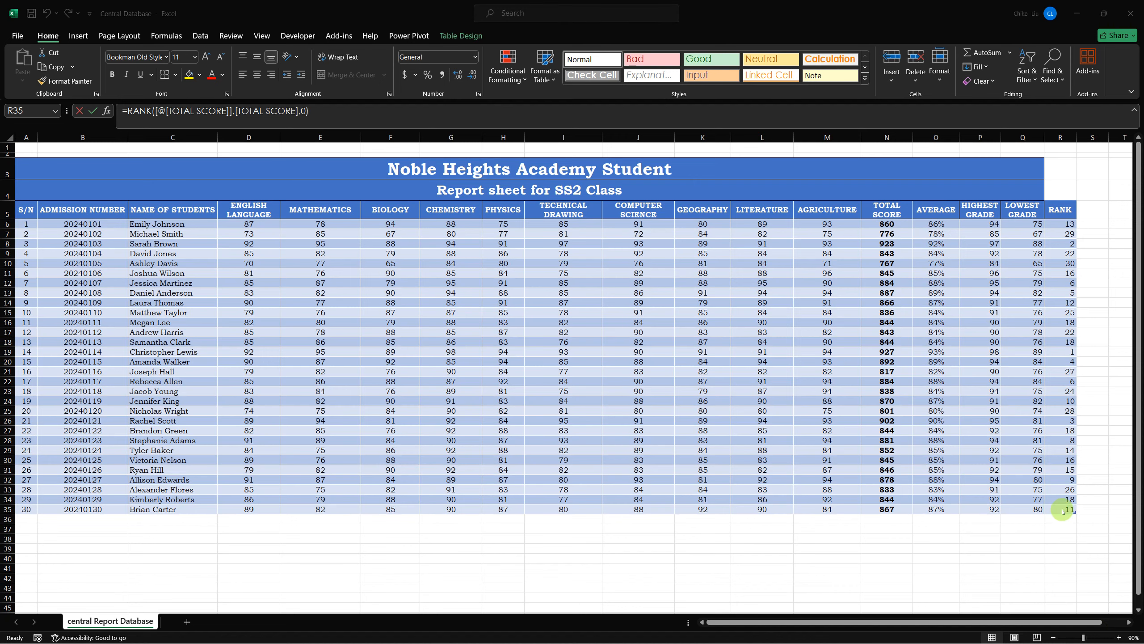
pyautogui.hotkey('alt', 'Tab')
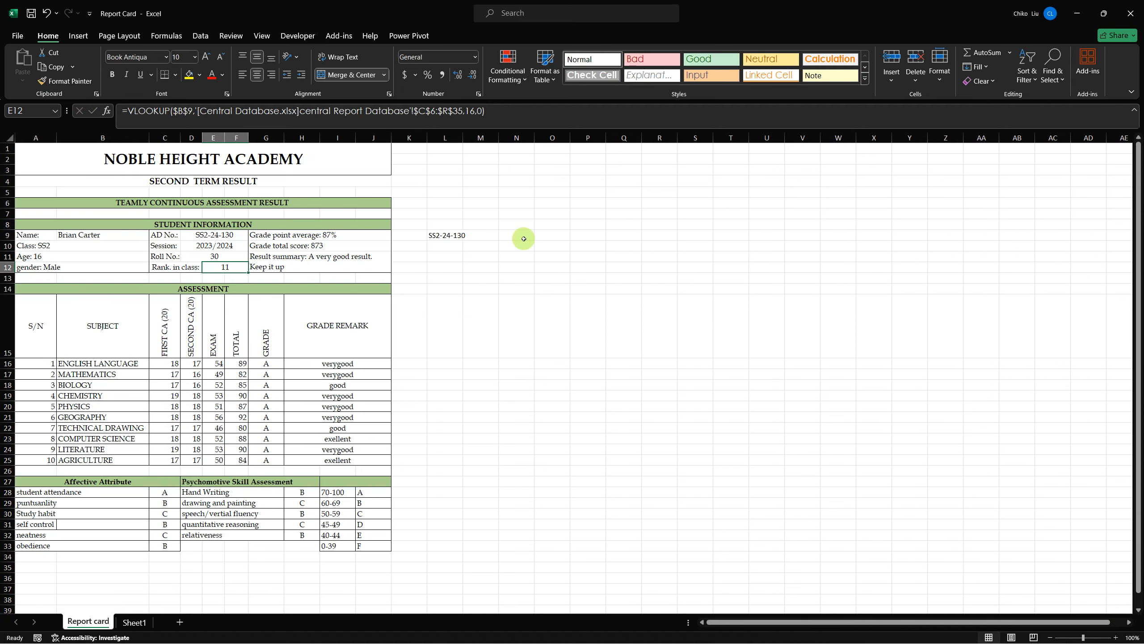
# Unmerge the Grade total score cell G10:J10 and merge and center only G10:H10
pyautogui.moveTo(316, 246); pyautogui.dragTo(378, 246)
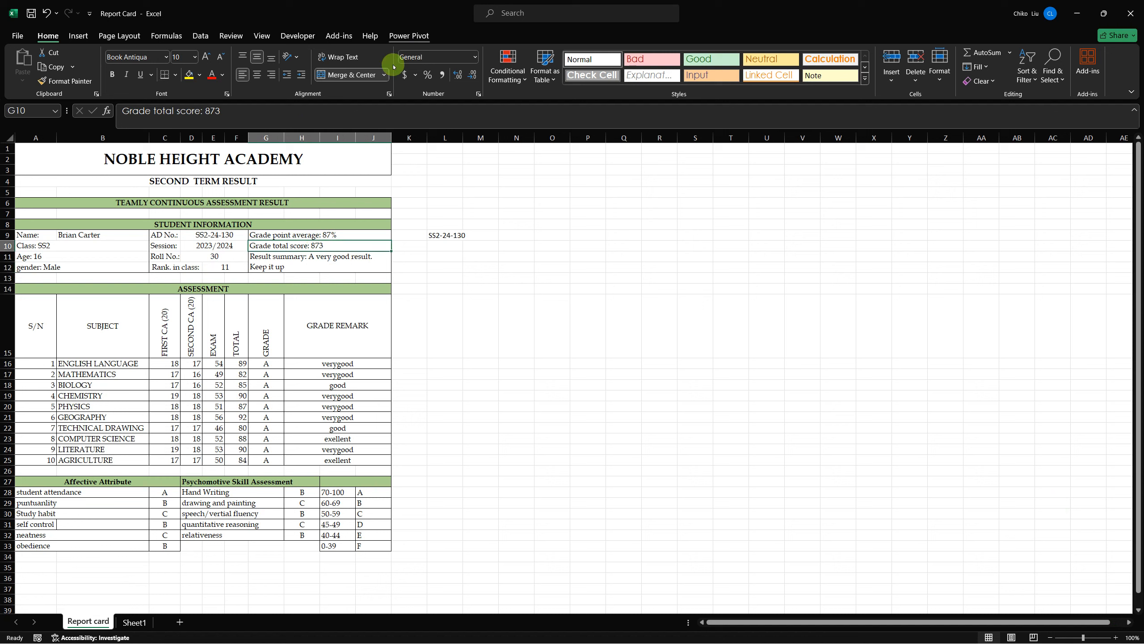
pyautogui.click(366, 75)
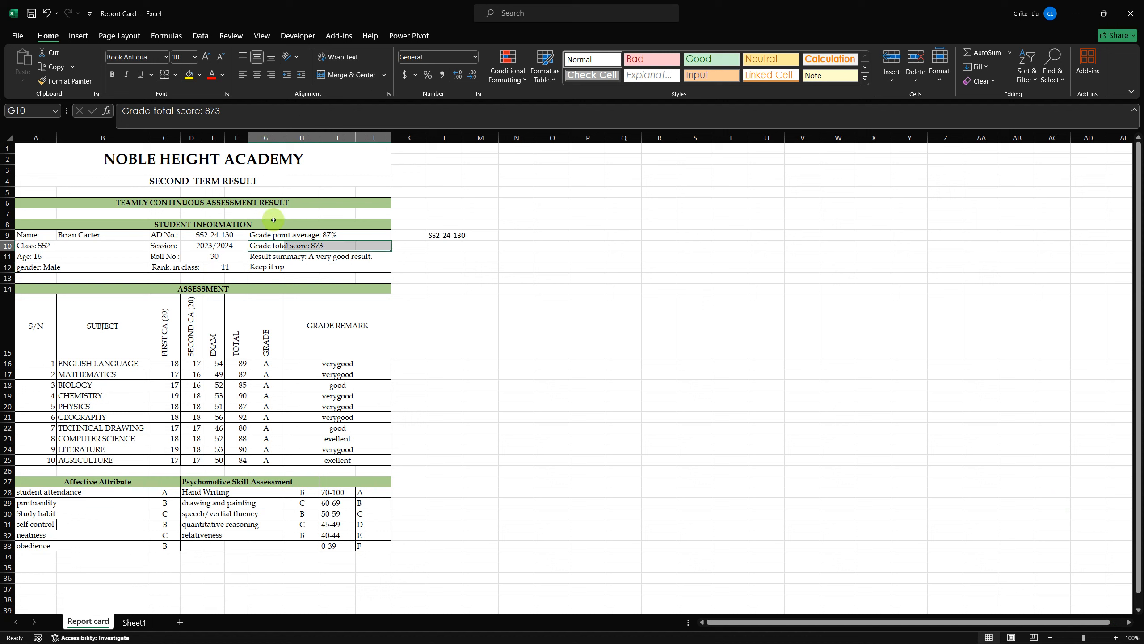
pyautogui.moveTo(276, 245); pyautogui.dragTo(306, 246)
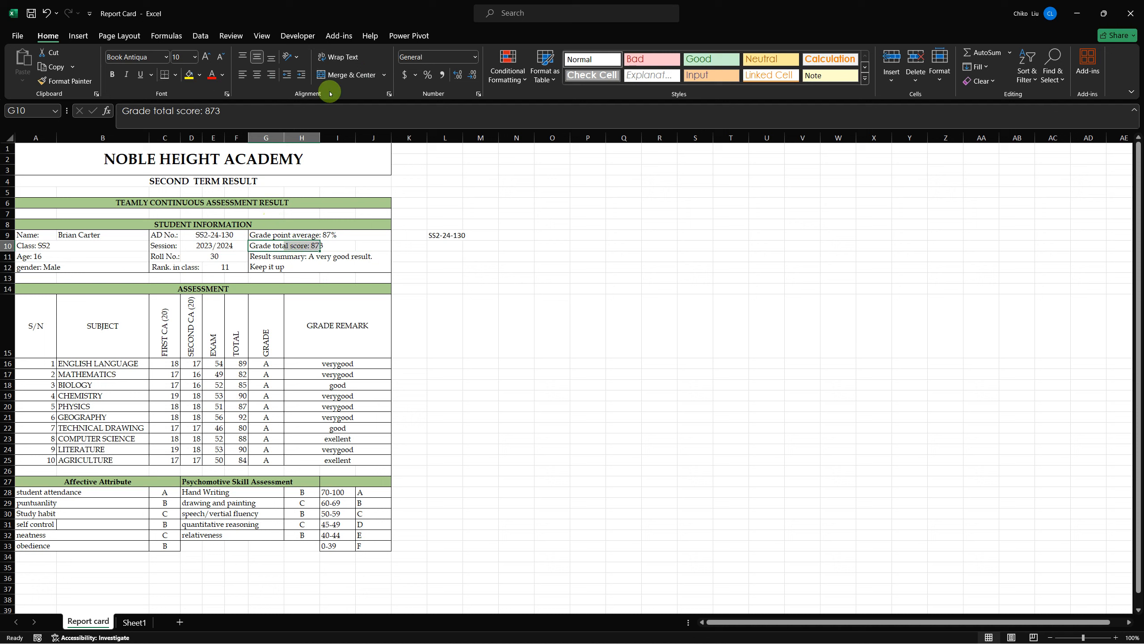
pyautogui.click(345, 77)
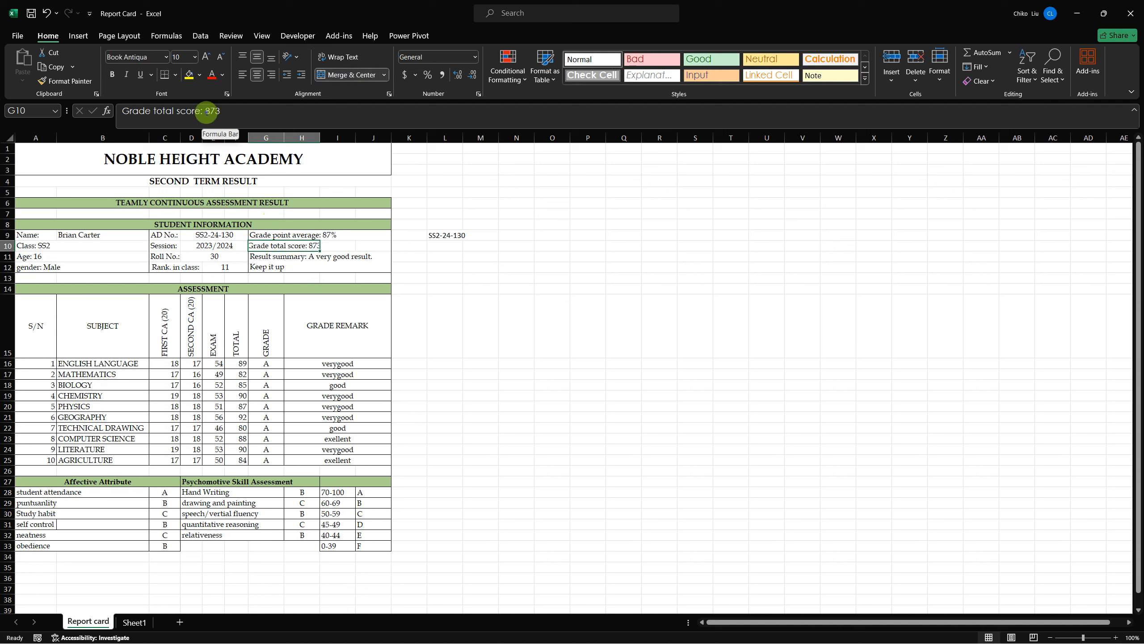
# Shorten the G10 label to "Grade total score:" and merge and center I10:J10 beside it
pyautogui.doubleClick(215, 111)
pyautogui.press('BackSpace')
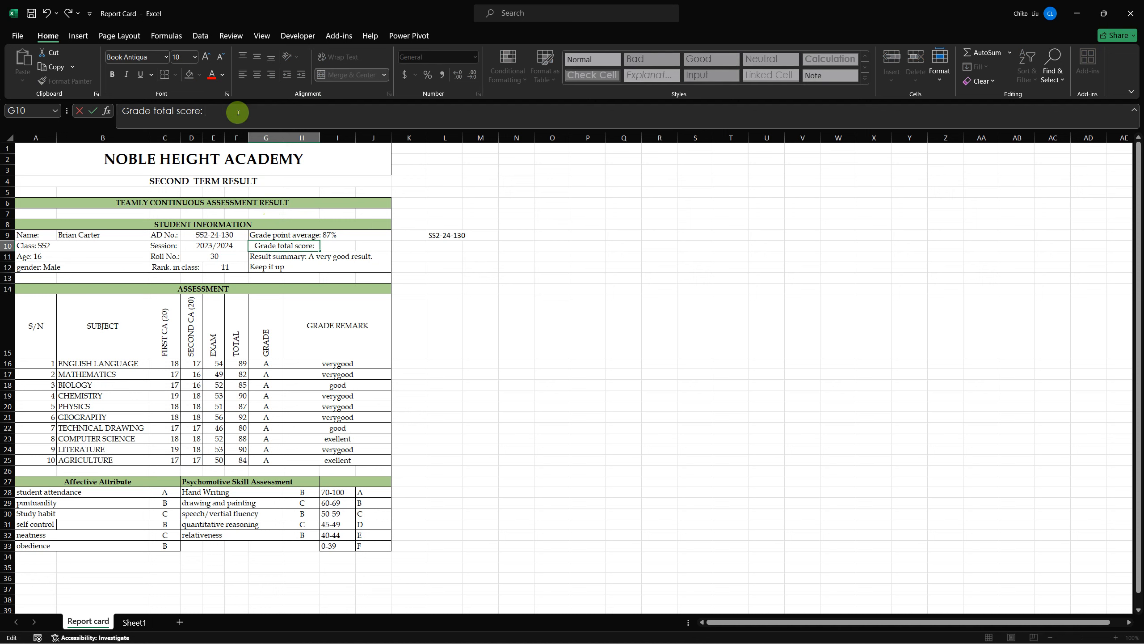
pyautogui.press('Tab')
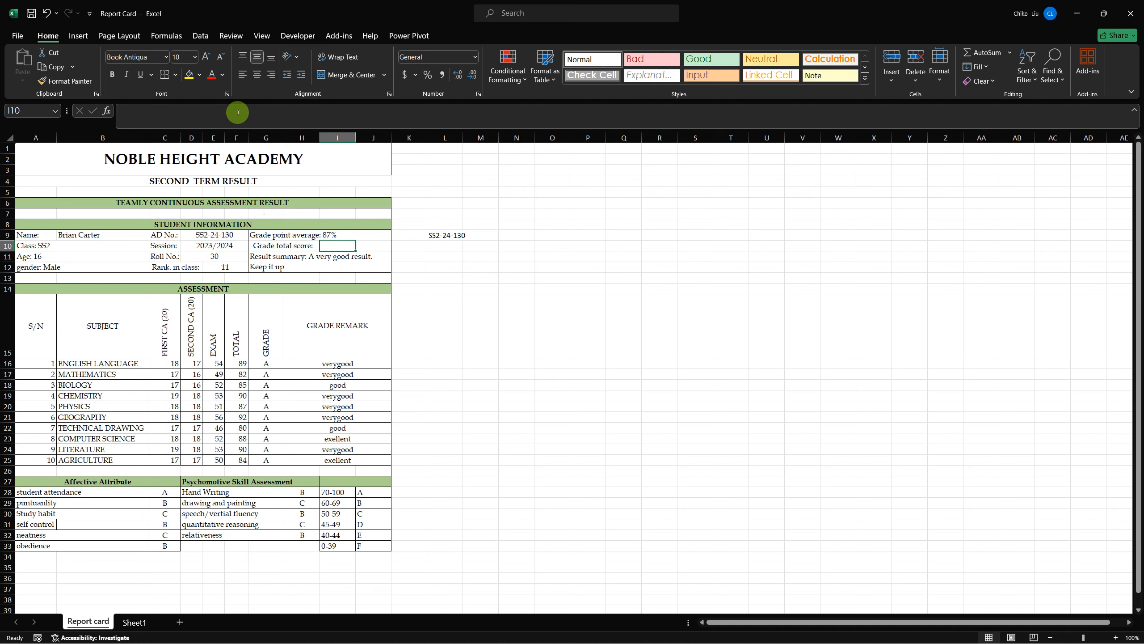
pyautogui.hotkey('shift', 'Right')
pyautogui.click(338, 74)
# Remove the percentage from the G9 text, leaving only the label "Grade point average:"
pyautogui.click(320, 235)
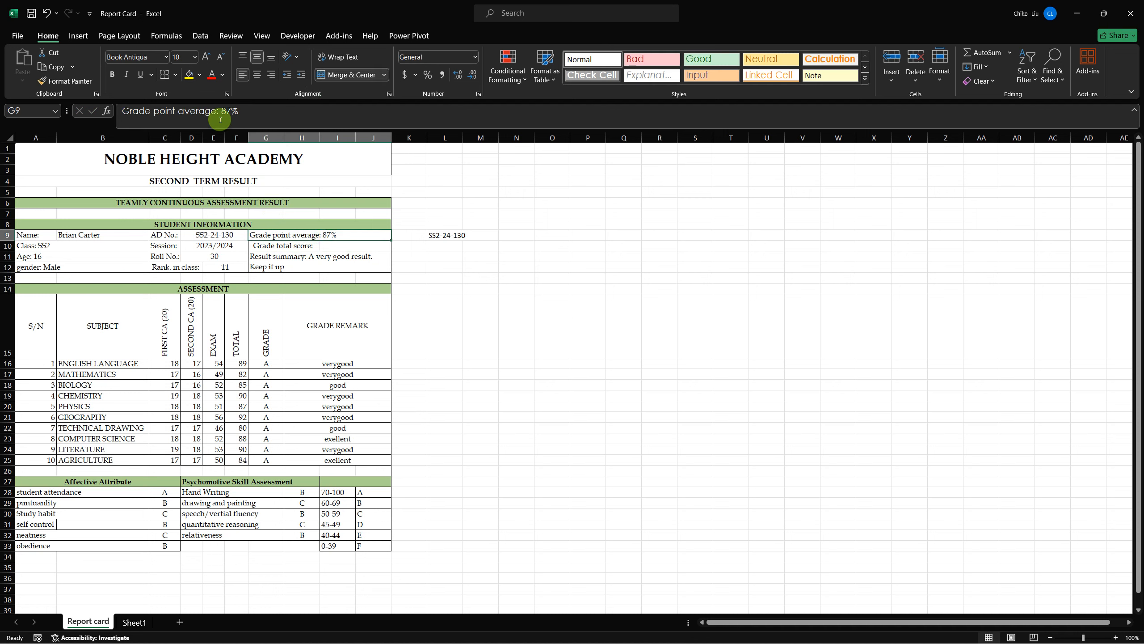
pyautogui.moveTo(220, 111); pyautogui.dragTo(244, 109)
pyautogui.press('BackSpace')
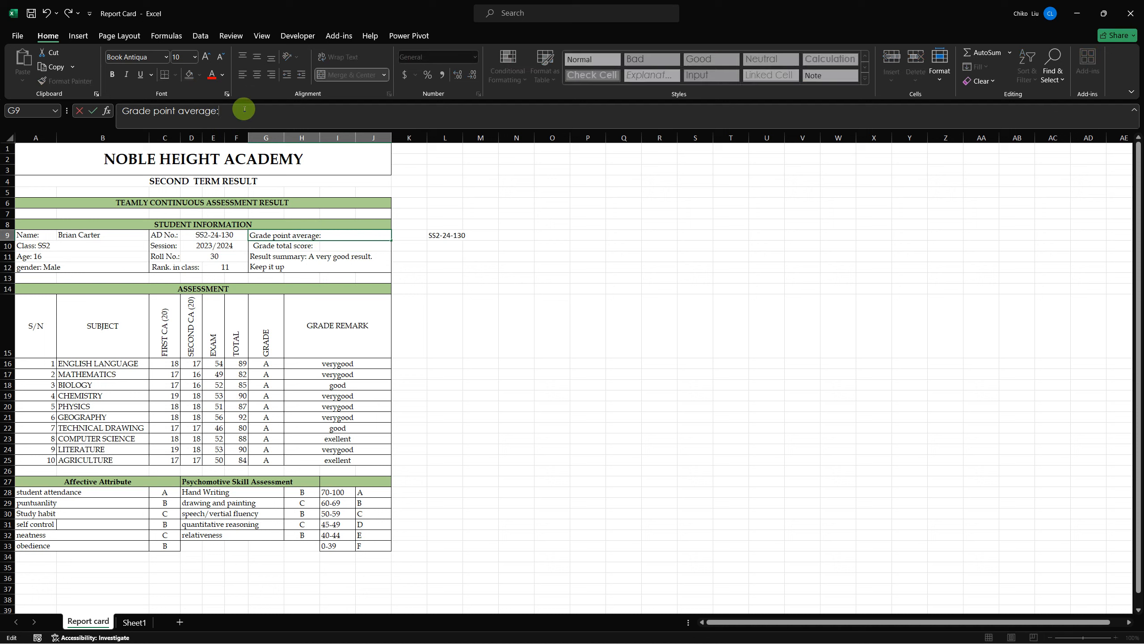
pyautogui.press('Tab')
pyautogui.press('Left')
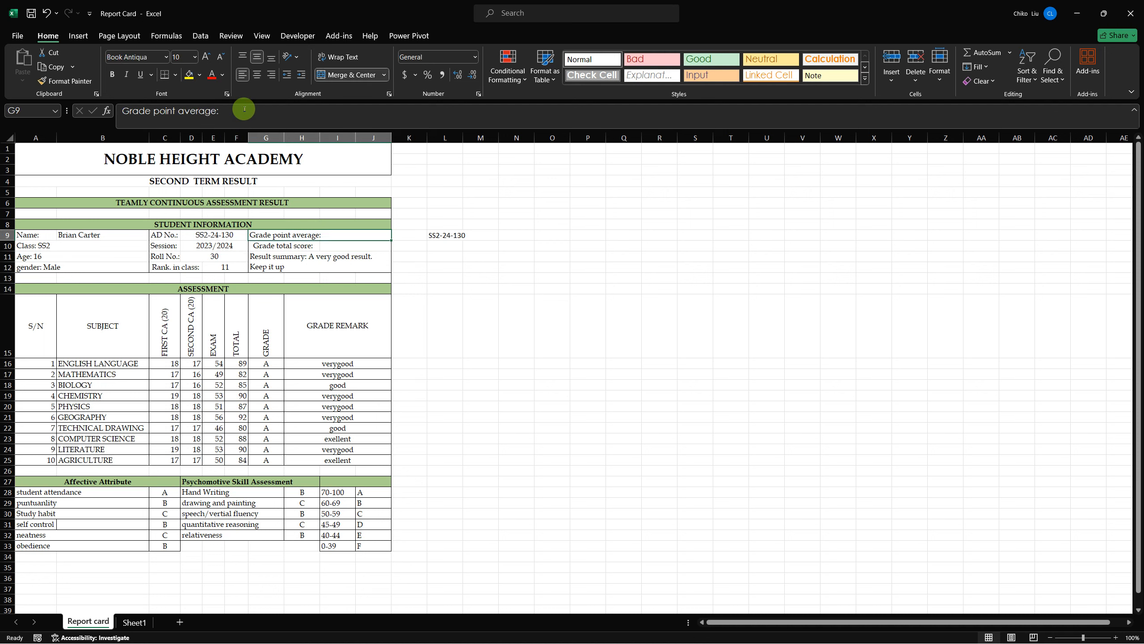
# Unmerge the Grade point average cell G9:J9, then merge and center G9:H9 and I9:J9 separately
pyautogui.click(329, 75)
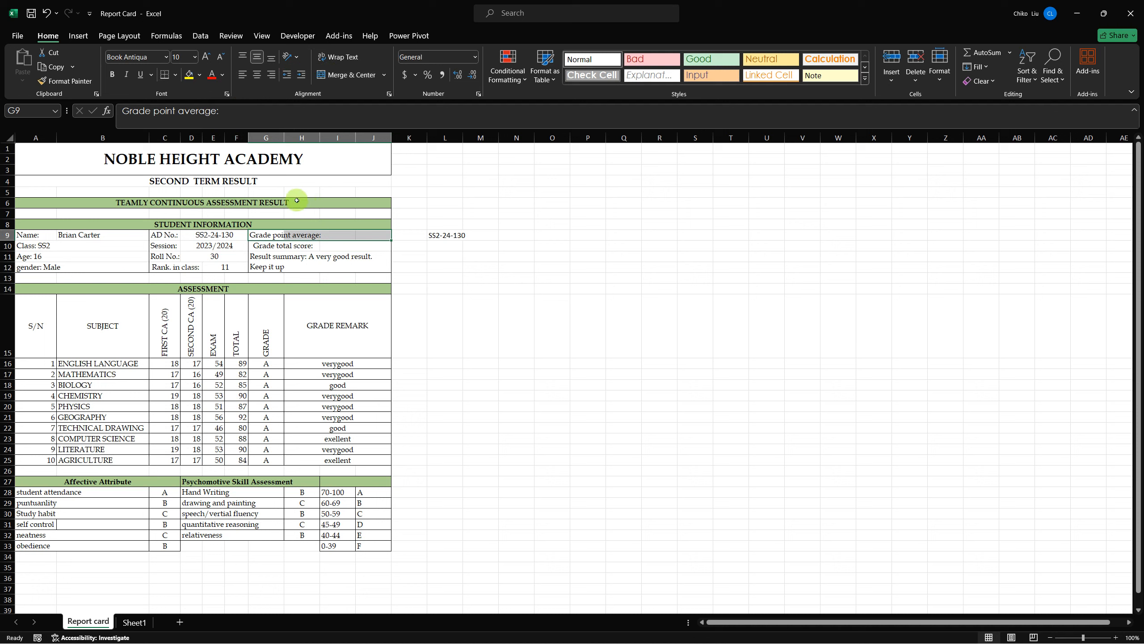
pyautogui.moveTo(271, 235); pyautogui.dragTo(289, 236)
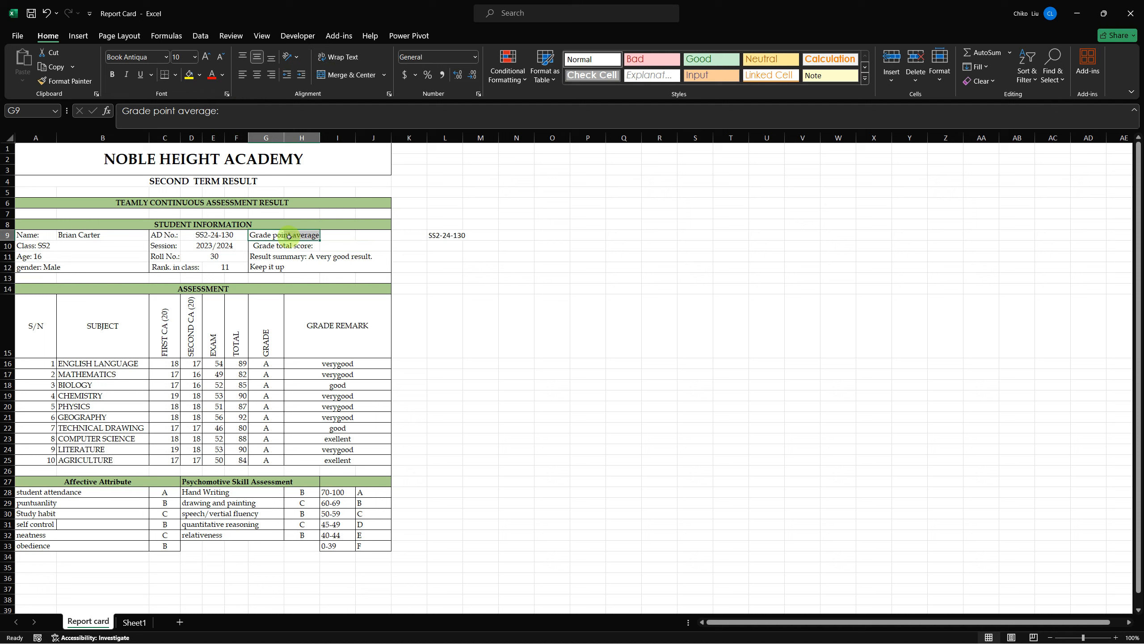
pyautogui.click(345, 74)
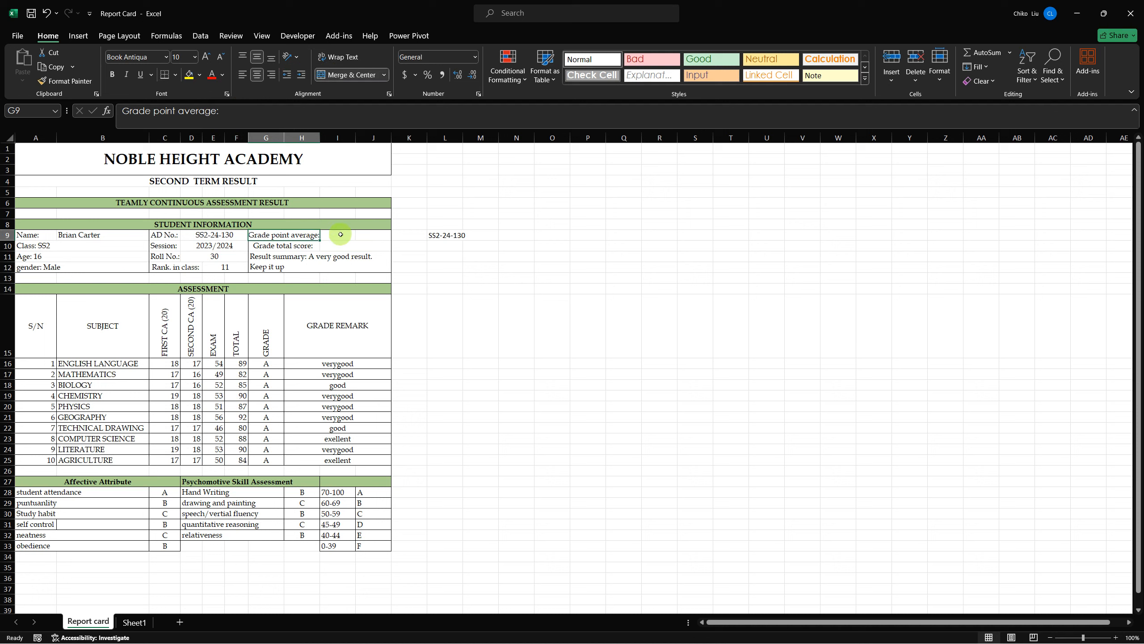
pyautogui.moveTo(337, 234); pyautogui.dragTo(366, 235)
pyautogui.click(363, 74)
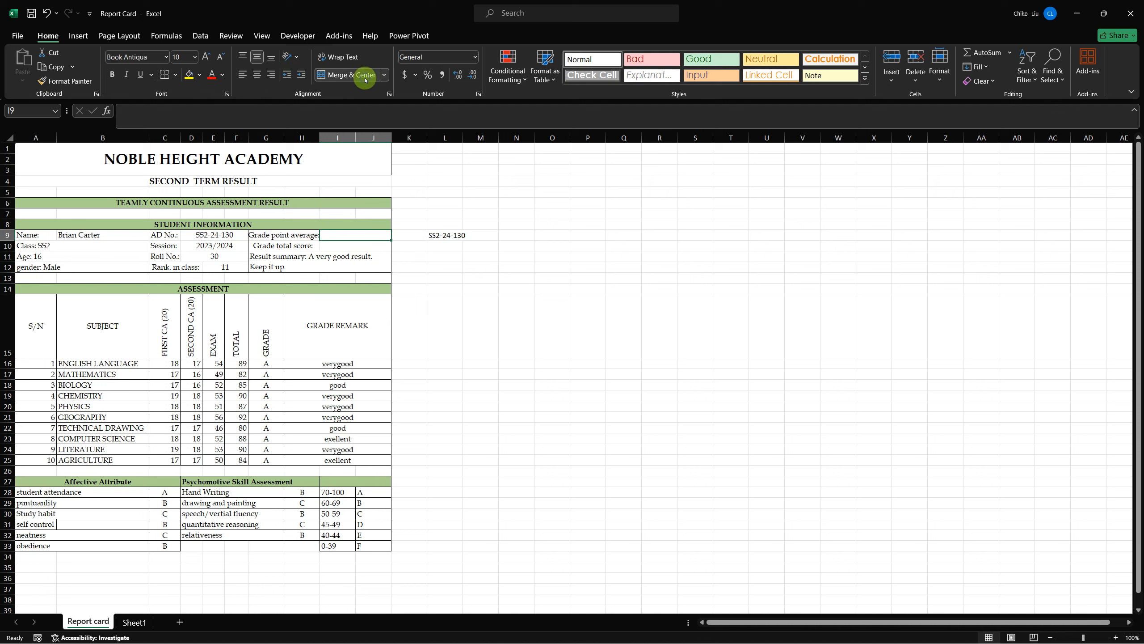
# Copy the full VLOOKUP formula text from the class rank cell E12 into the Grade point average cell I9
pyautogui.click(232, 268)
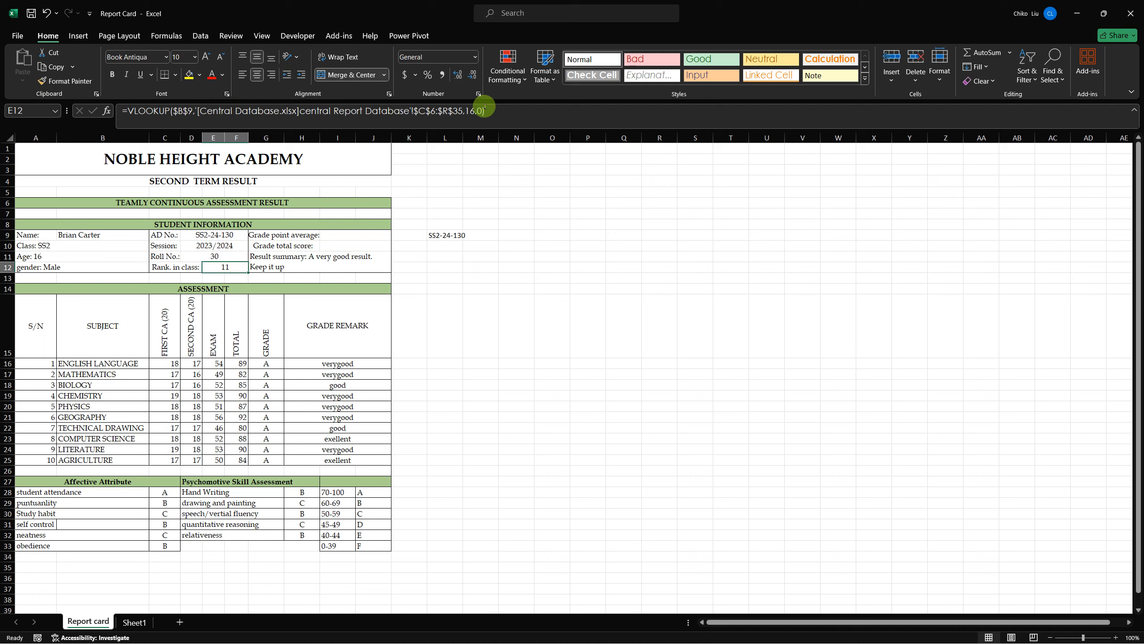
pyautogui.moveTo(485, 111); pyautogui.dragTo(111, 112)
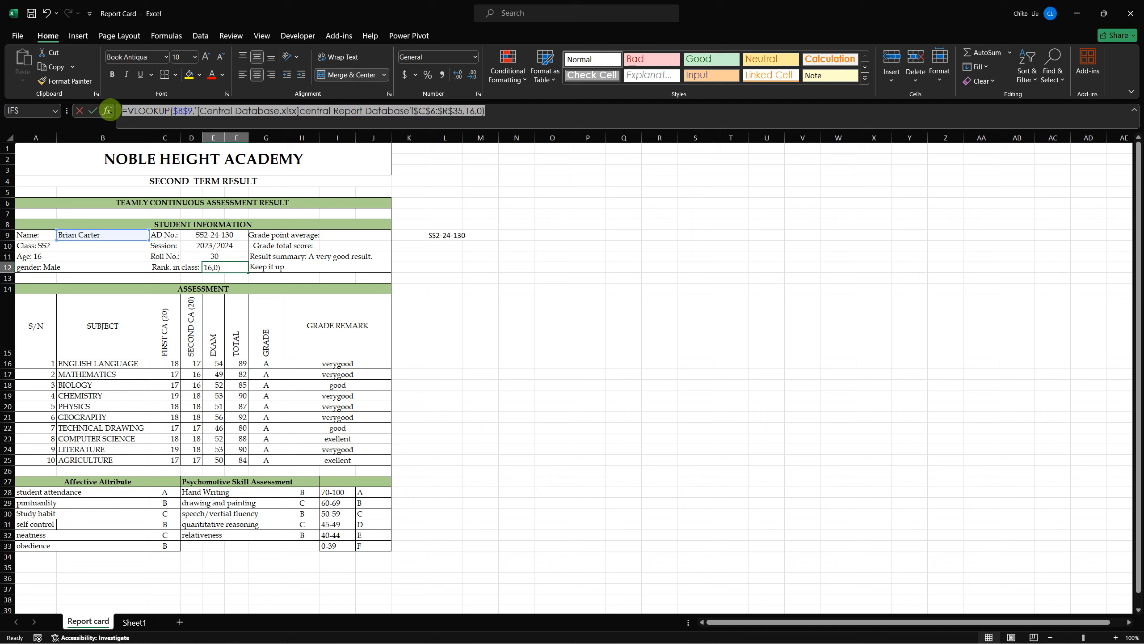
pyautogui.hotkey('ctrl', 'c')
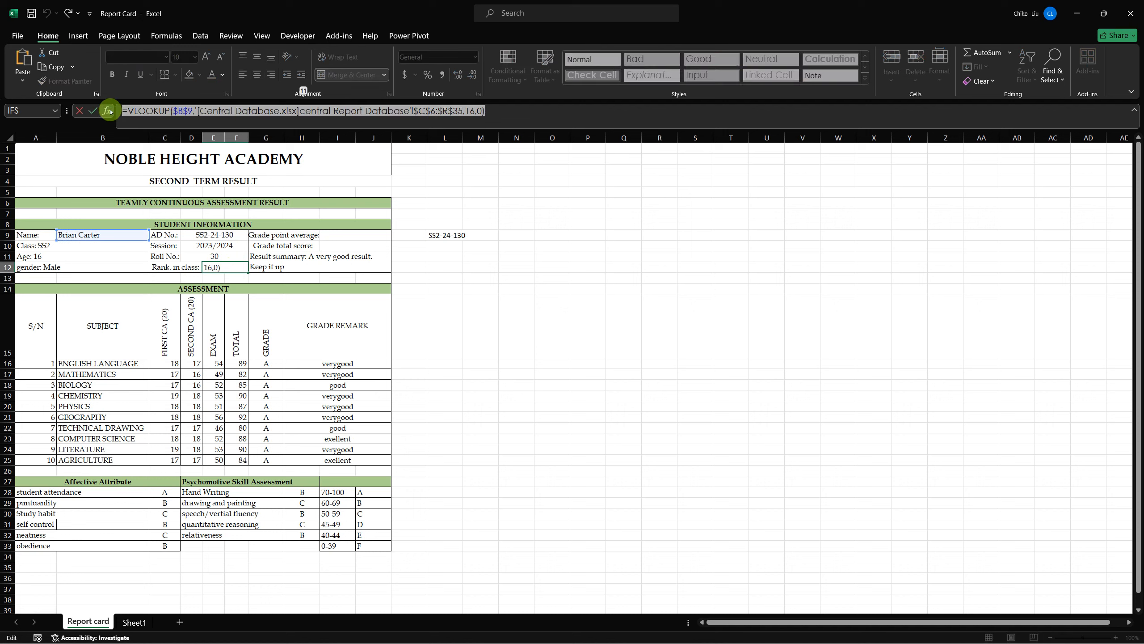
pyautogui.press('Tab')
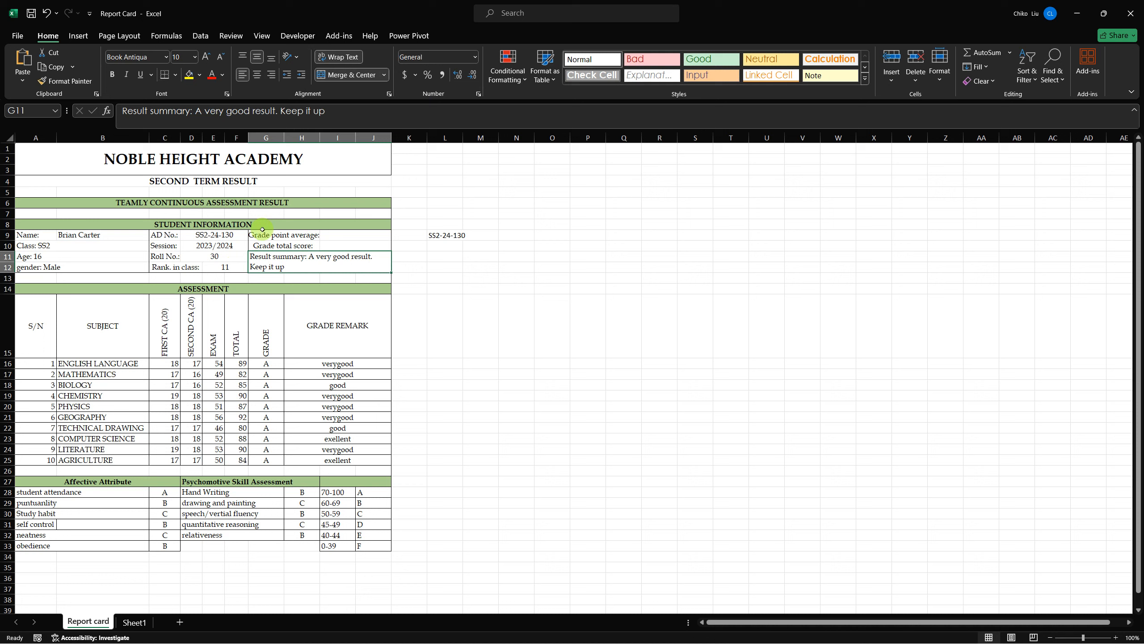
pyautogui.click(340, 232)
pyautogui.click(249, 115)
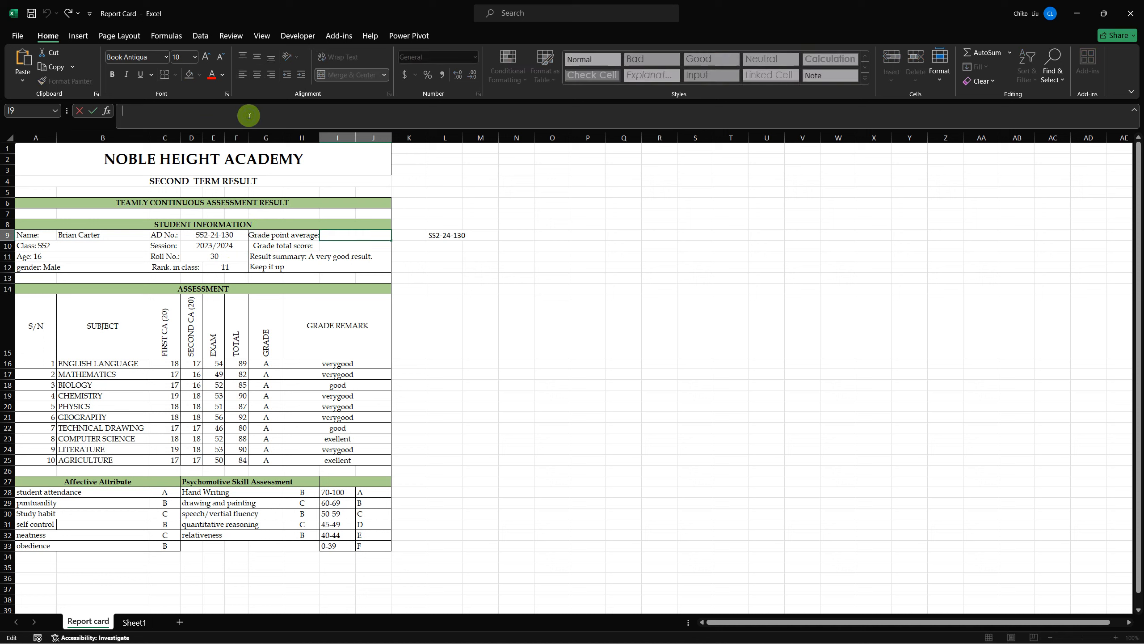
pyautogui.hotkey('ctrl', 'v')
pyautogui.press('Return')
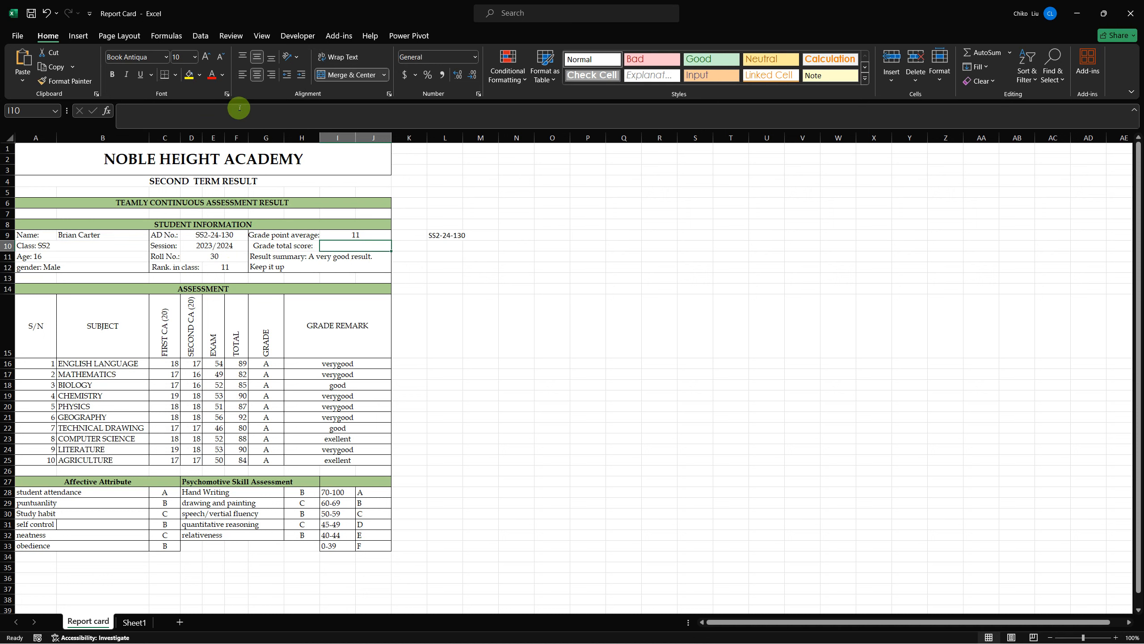
# Paste the copied rank VLOOKUP formula into the Grade total score cell I10
pyautogui.click(240, 114)
pyautogui.hotkey('ctrl', 'v')
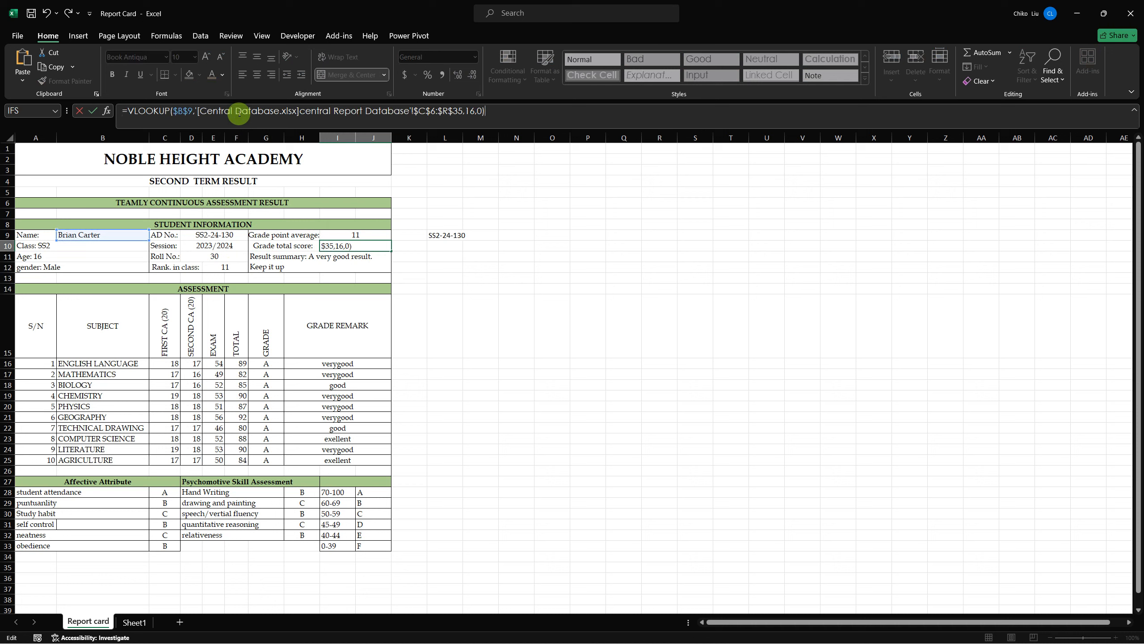
pyautogui.press('Return')
pyautogui.press('Up')
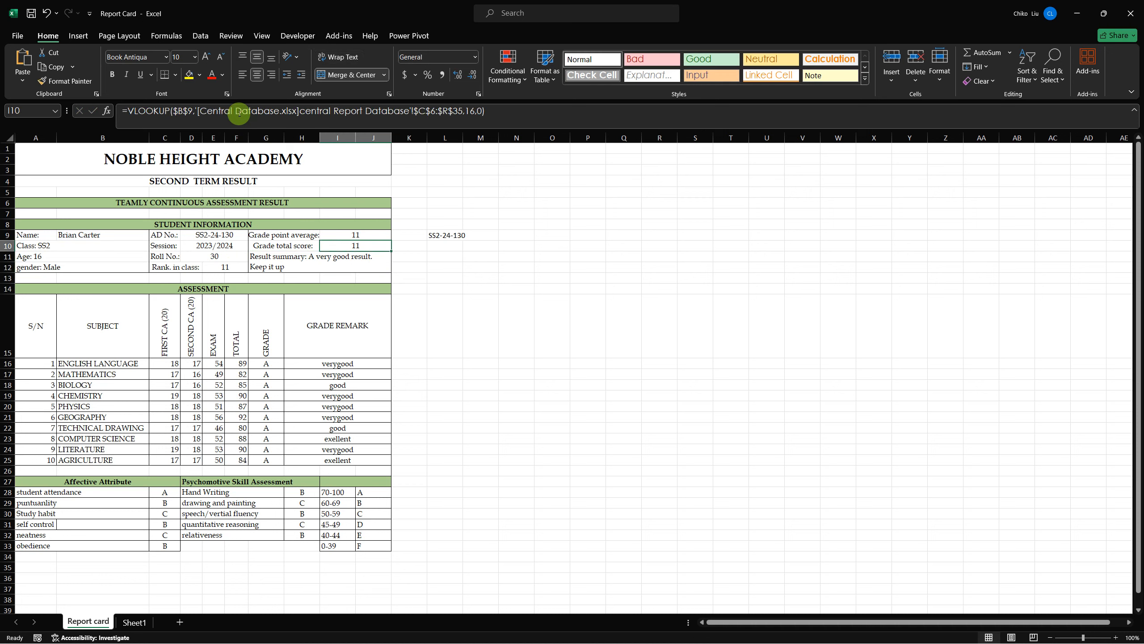